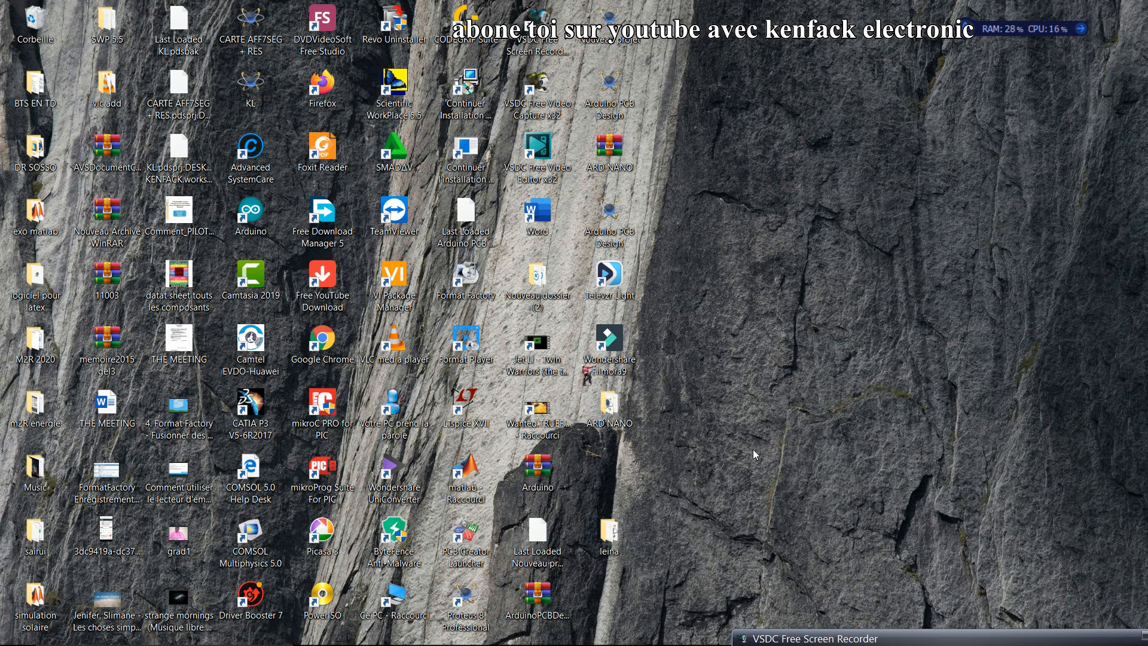
# Step: Review the Arduino Nano pin connection slides in the open PowerPoint presentation, and minimise it
pyautogui.moveTo(658, 640)
pyautogui.moveTo(826, 639)
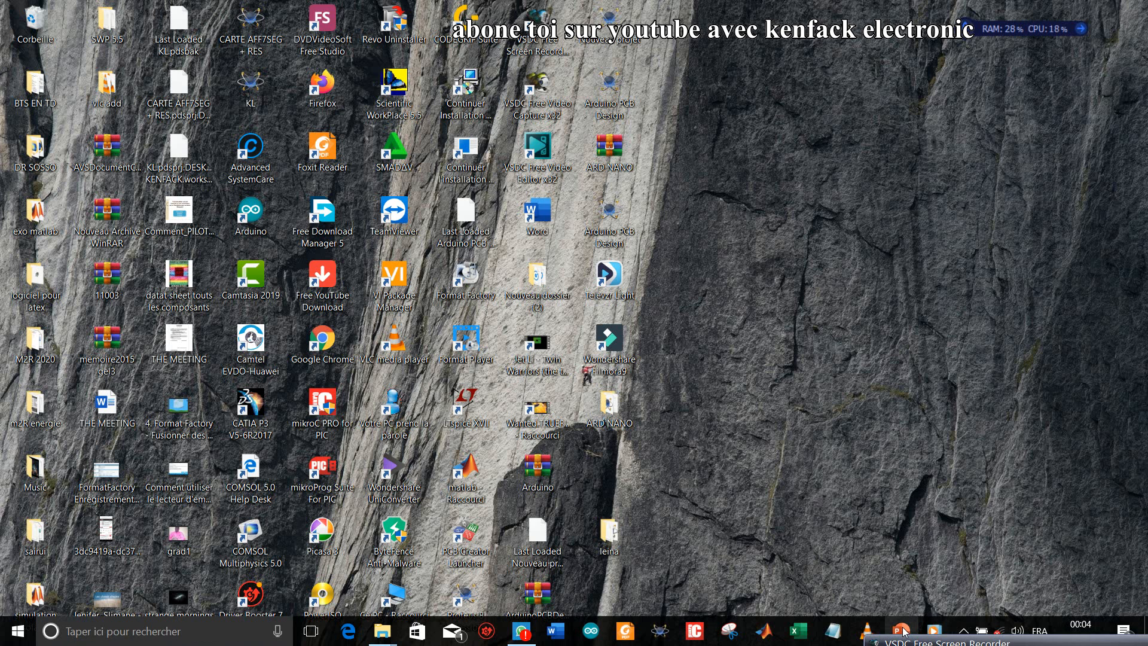
pyautogui.moveTo(904, 633)
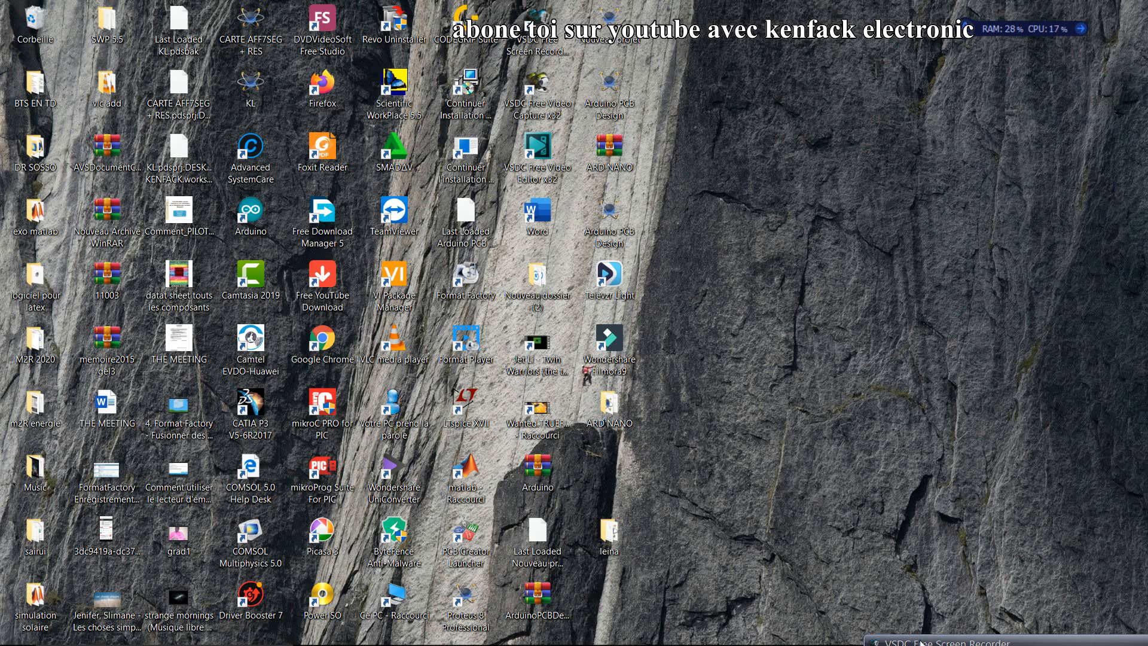
pyautogui.click(904, 632)
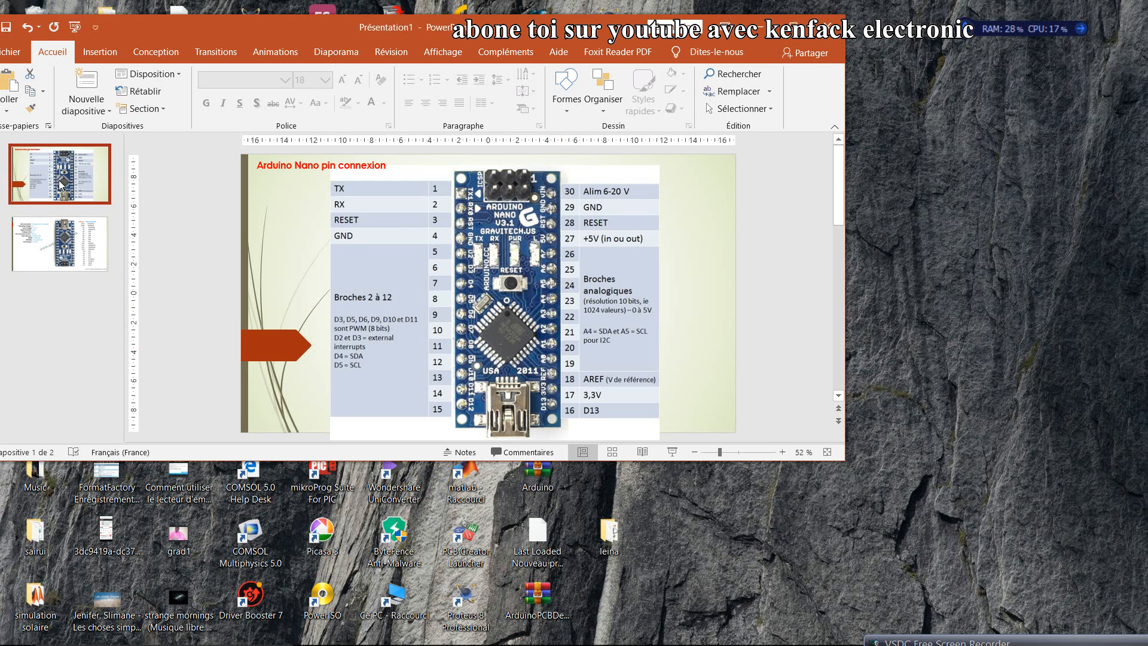
pyautogui.click(60, 244)
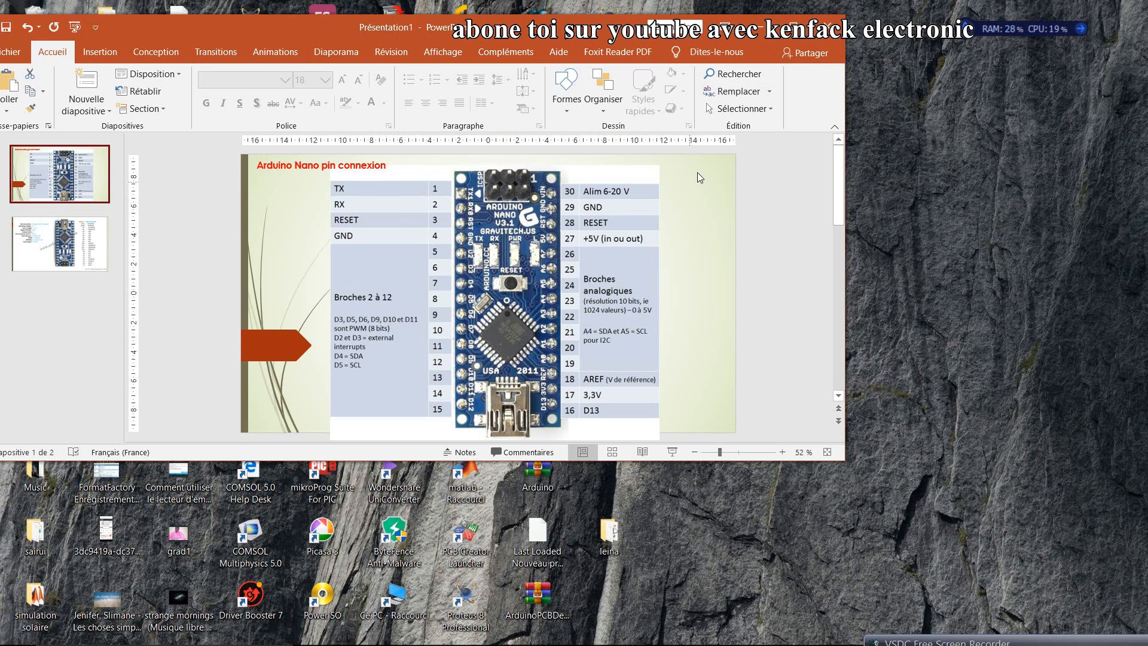
pyautogui.click(762, 33)
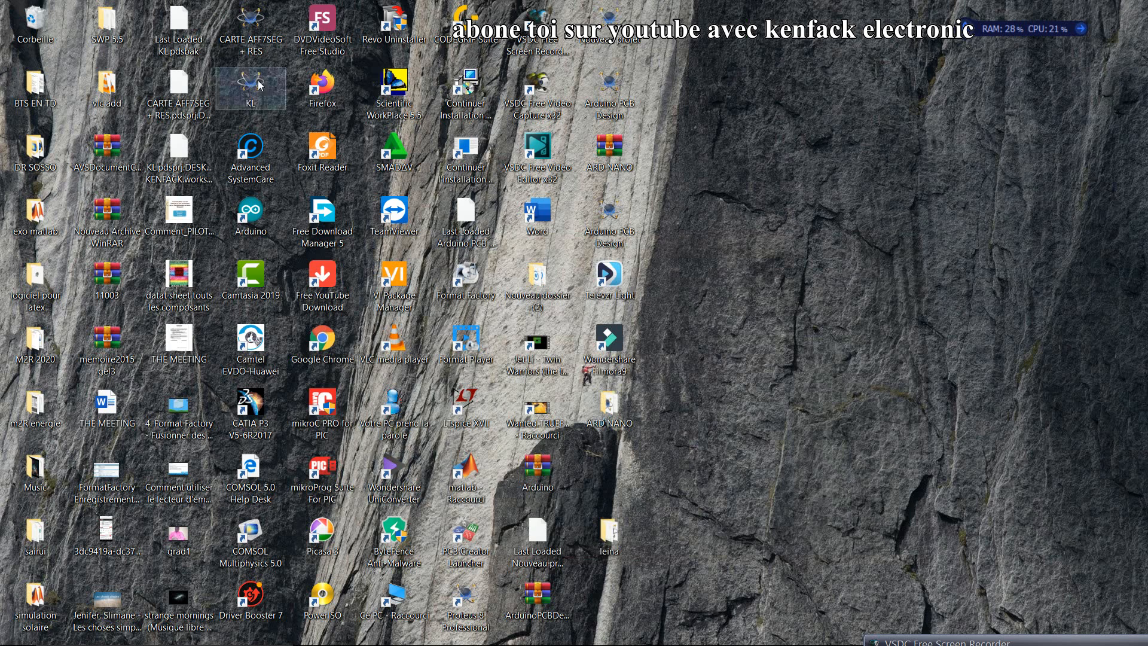
# Step: Launch Proteus 8 Professional and open a blank schematic capture sheet
pyautogui.doubleClick(481, 611)
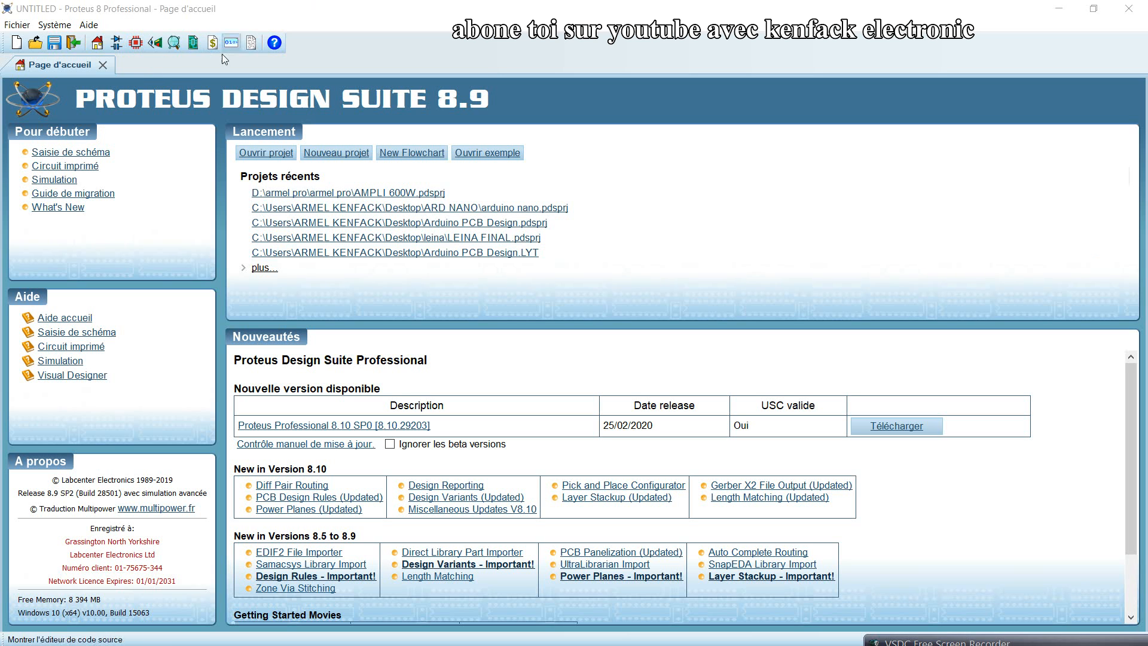
pyautogui.click(117, 43)
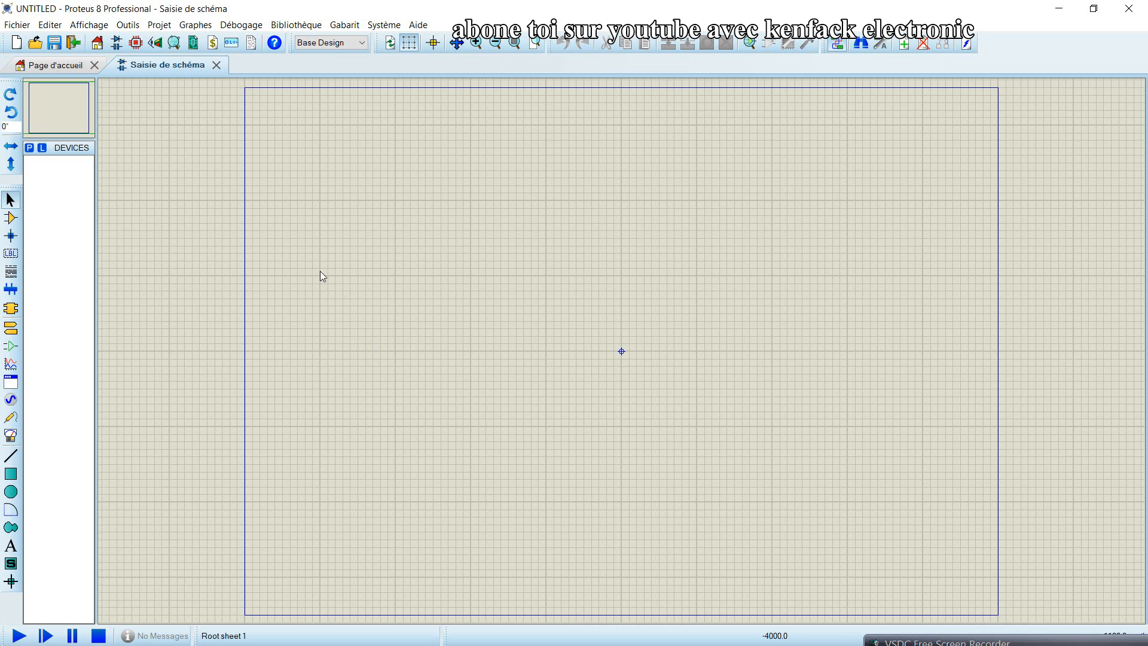
# Step: Find the ARDUINO NANO device with the keyword arduino and place it near the centre of the schematic sheet
pyautogui.press('p')
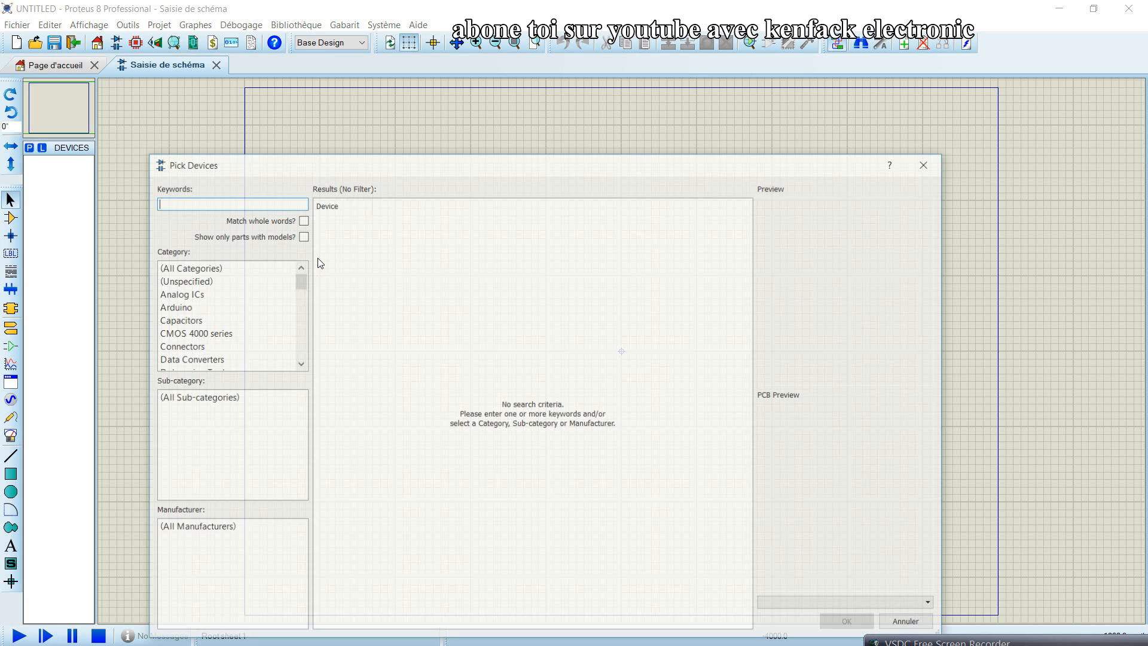
pyautogui.write('arduino')
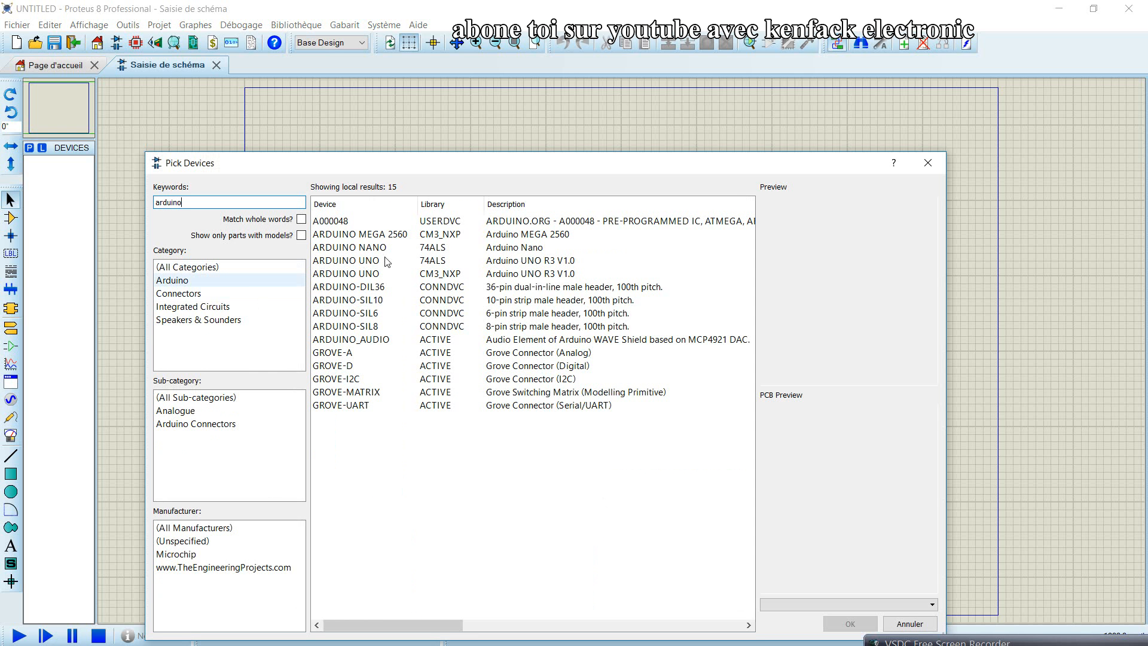
pyautogui.click(379, 262)
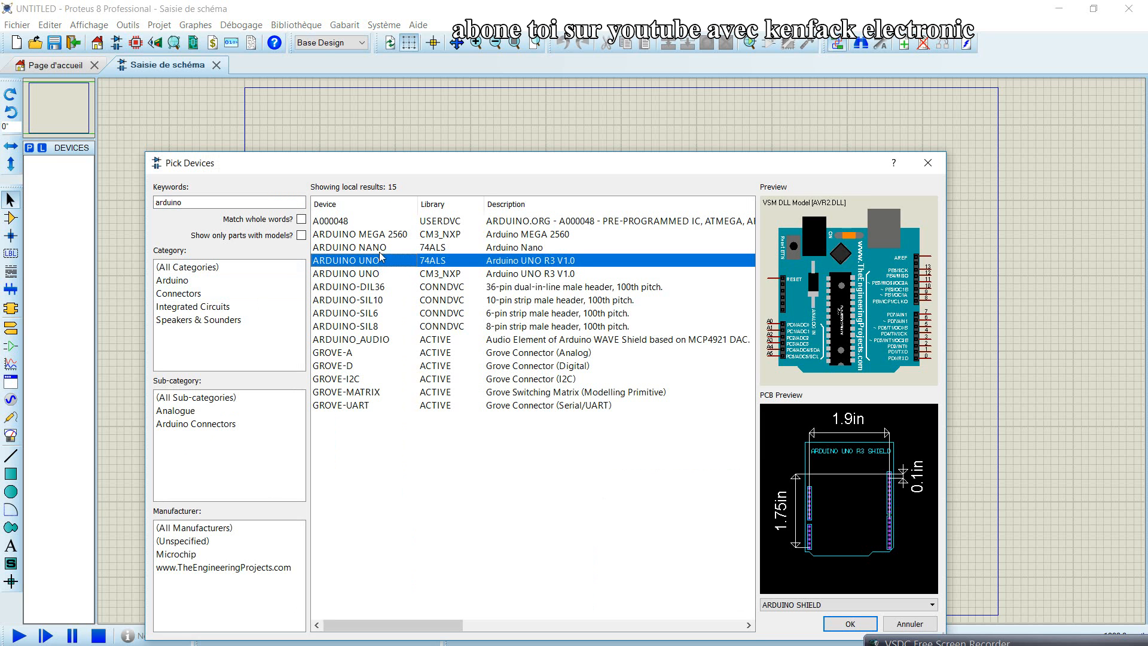
pyautogui.click(380, 248)
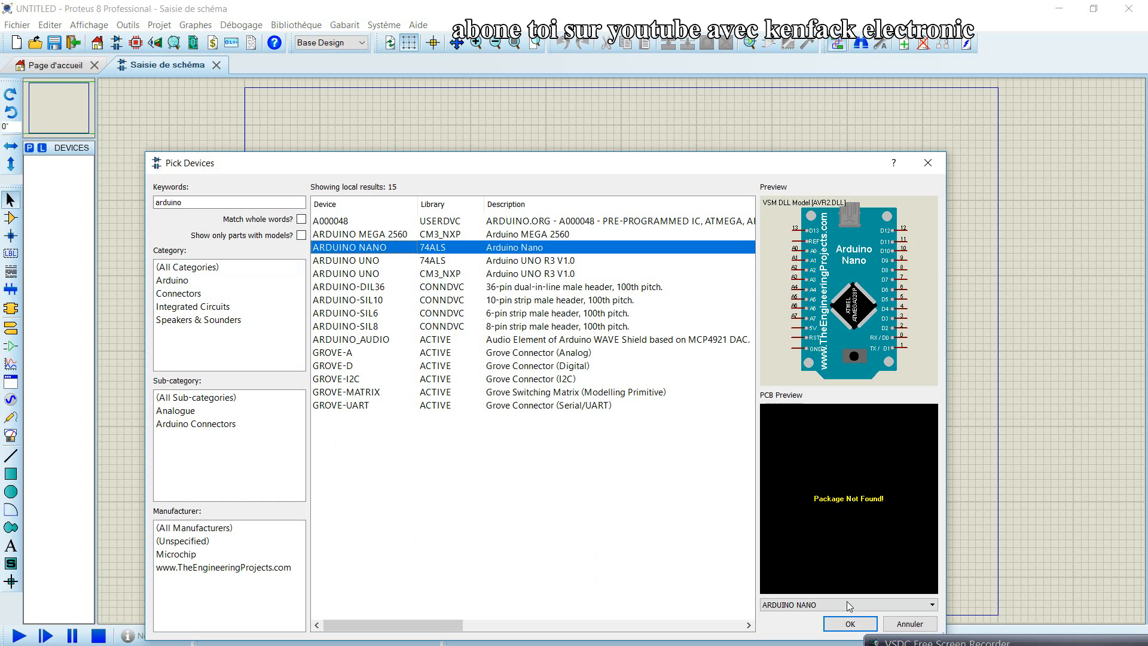
pyautogui.click(850, 623)
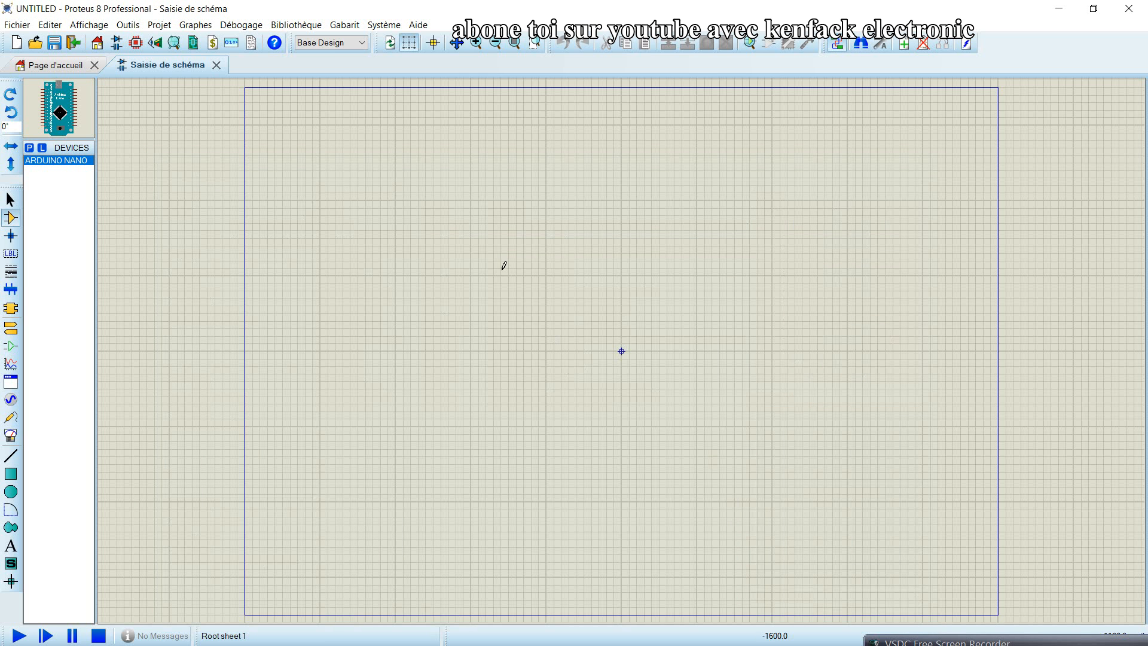
pyautogui.click(574, 334)
pyautogui.click(622, 351)
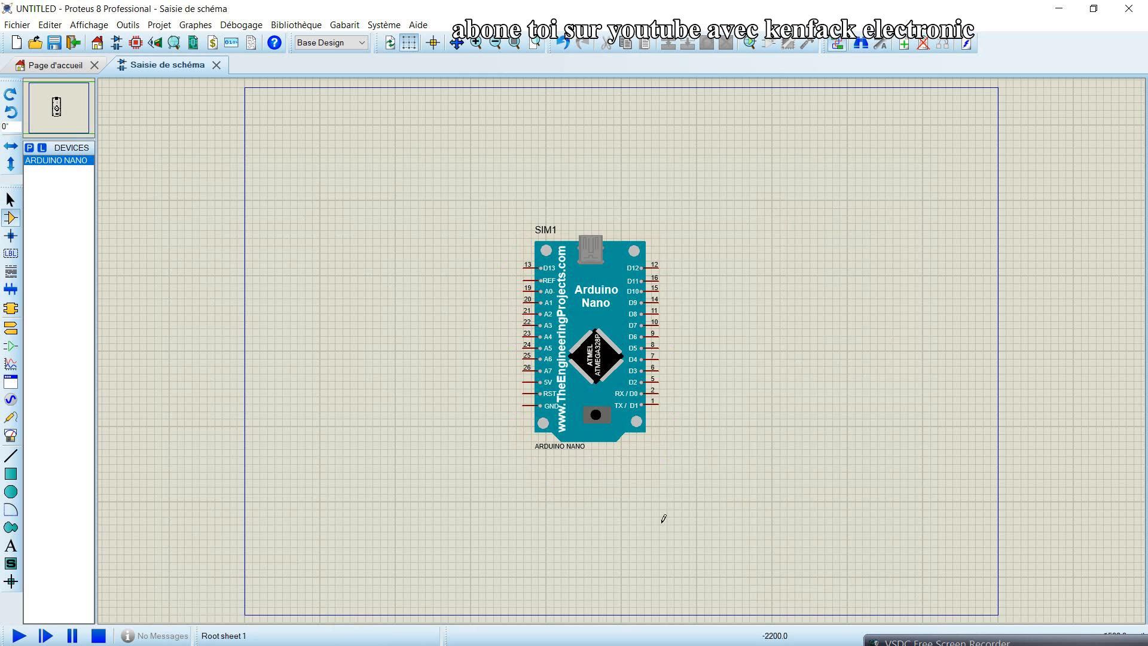
# Step: Start creating a component from the placed Arduino Nano, append ACTI to its device name and proceed to its packagings
pyautogui.rightClick(614, 359)
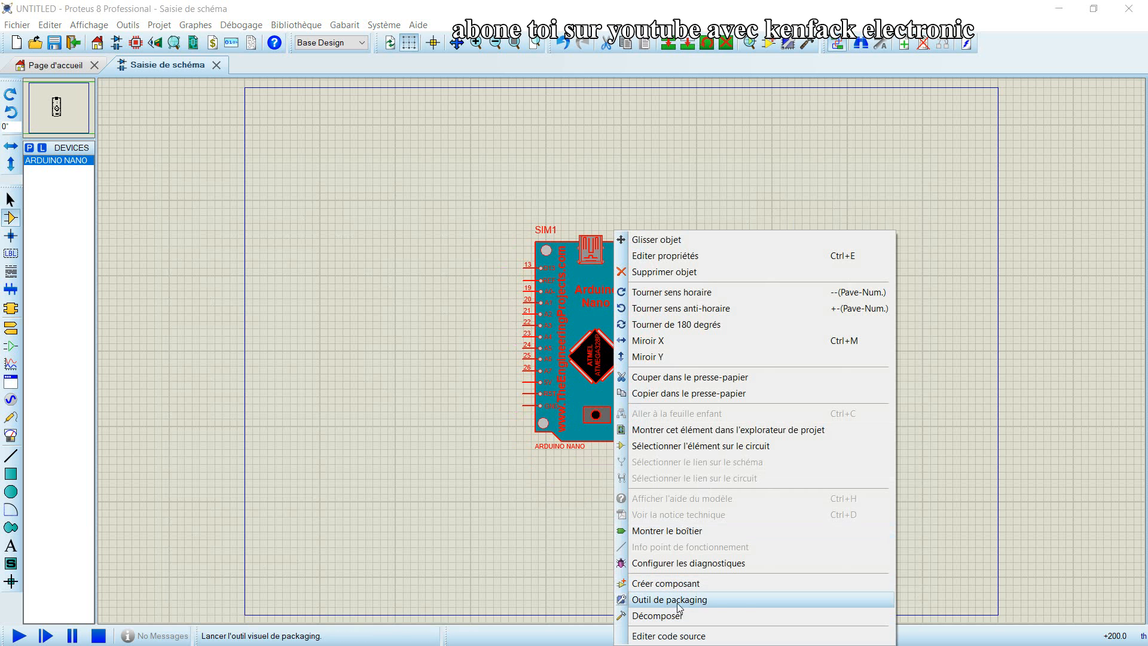
pyautogui.click(641, 585)
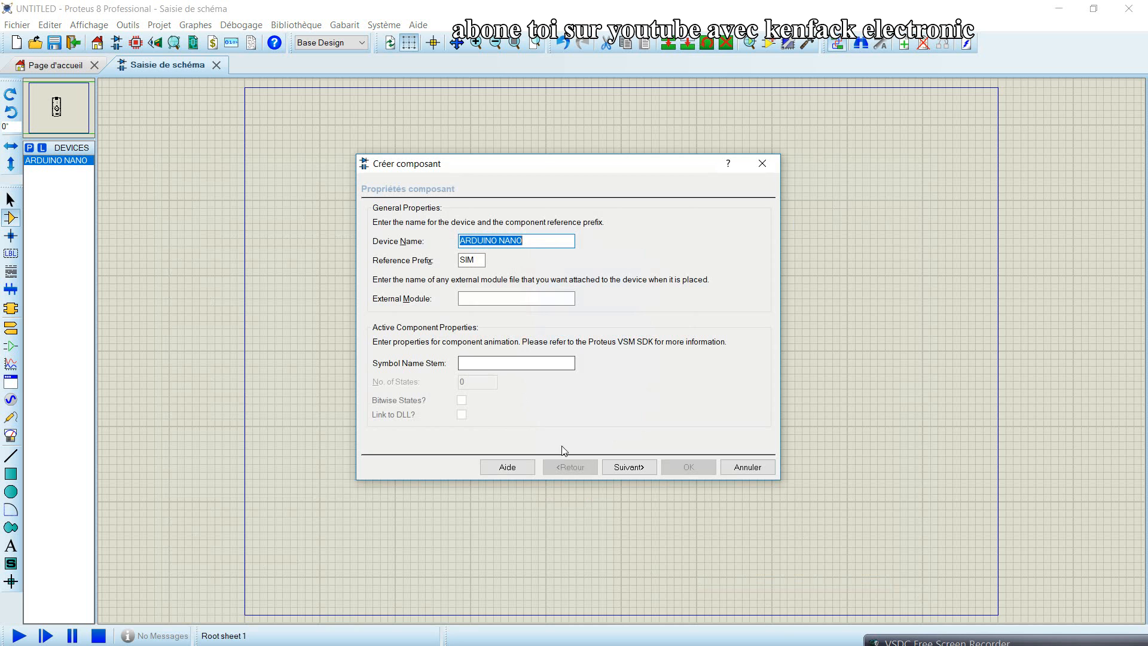
pyautogui.click(629, 468)
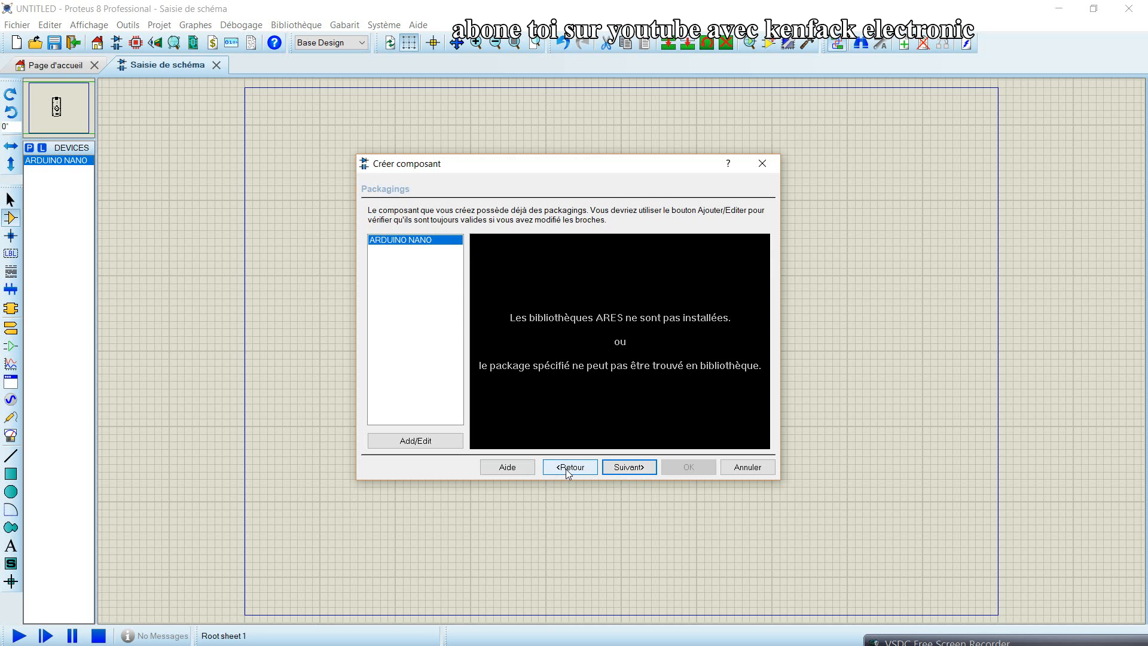
pyautogui.click(568, 470)
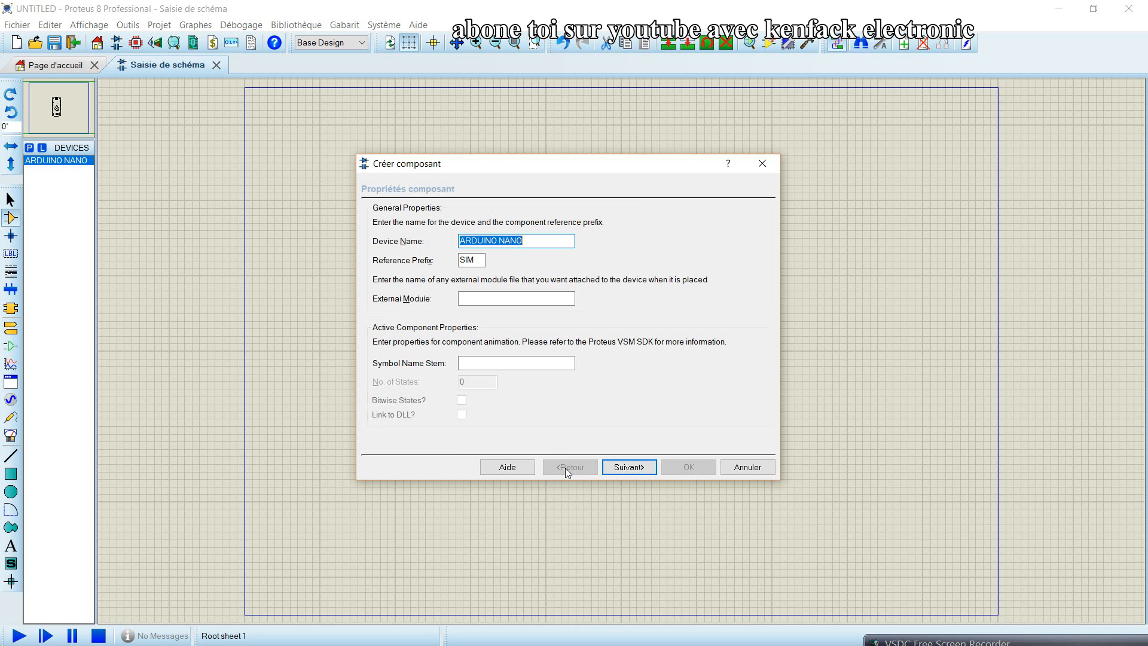
pyautogui.click(532, 241)
pyautogui.write('A')
pyautogui.write('CTI')
pyautogui.click(629, 467)
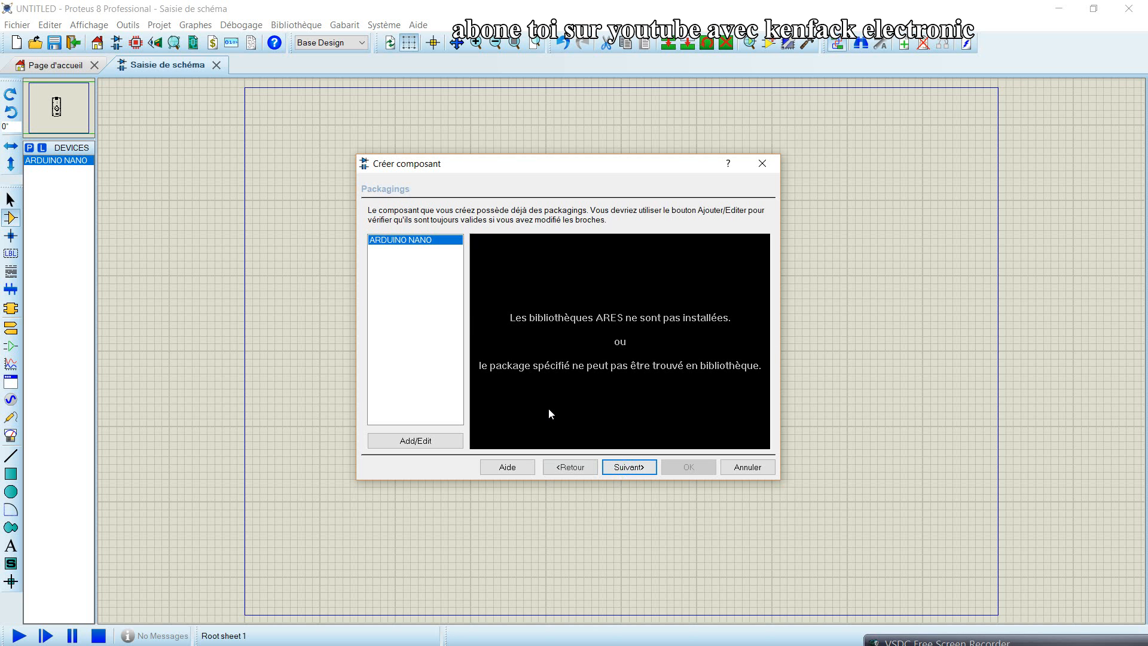
# Step: Open the component's packagings for editing and delete the existing ARDUINO NANO package
pyautogui.click(411, 443)
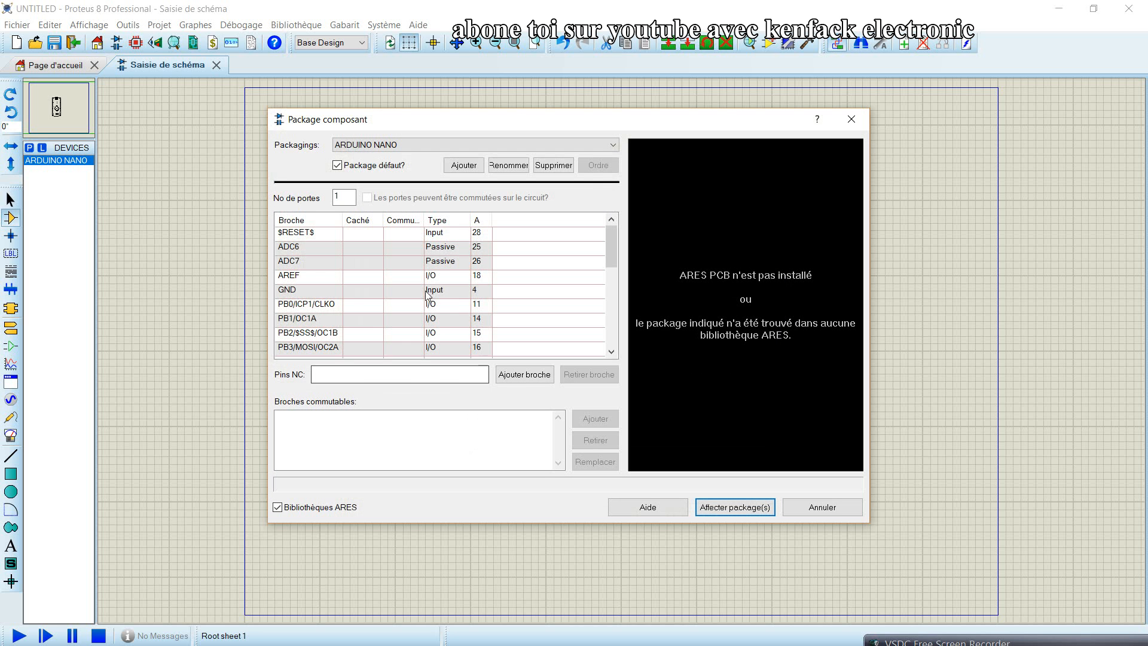
pyautogui.click(551, 167)
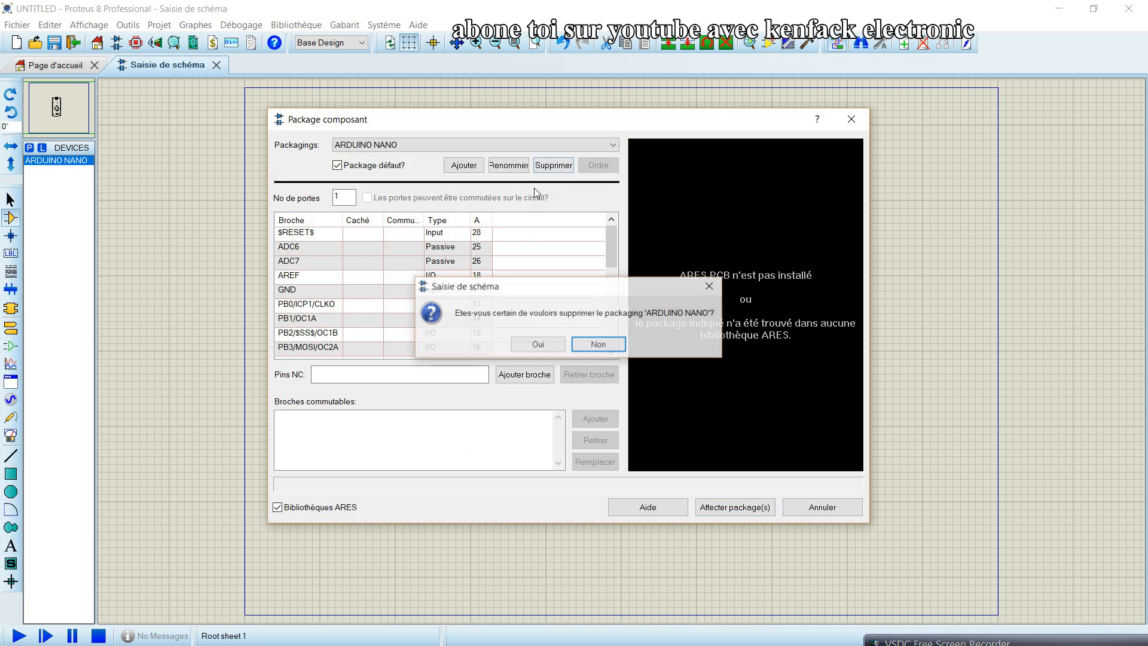
pyautogui.click(538, 344)
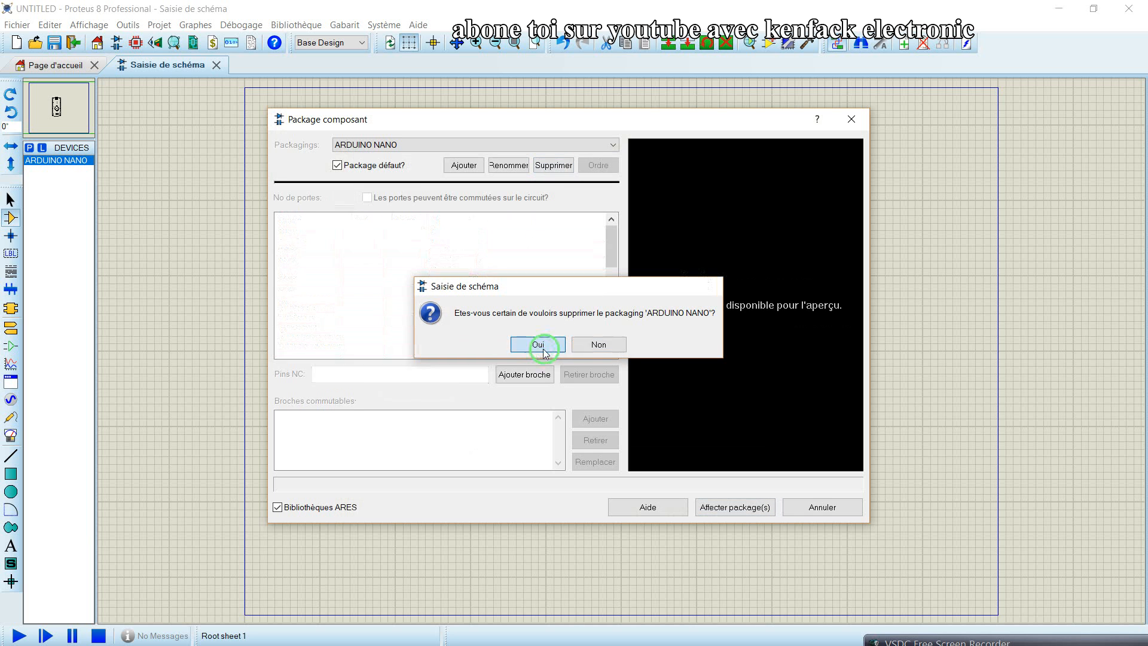
# Step: Search the packages for ardu and add ARDUINO-NANO from the CONNECTORS library as the component's package
pyautogui.click(464, 165)
pyautogui.click(124, 105)
pyautogui.write('ardu')
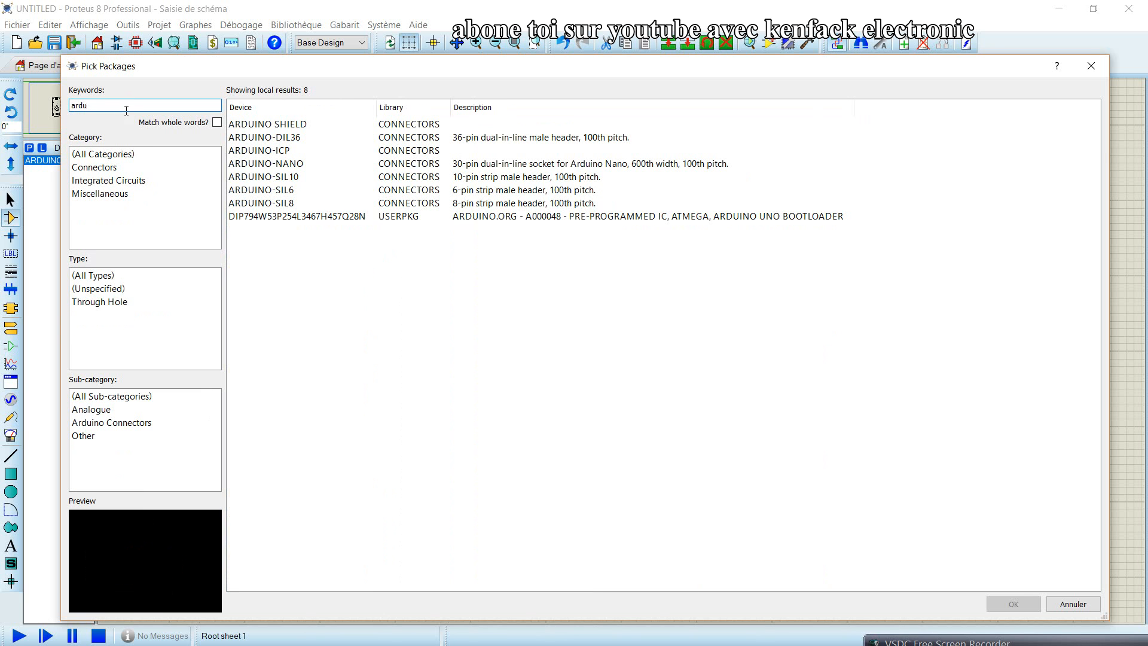
pyautogui.click(243, 162)
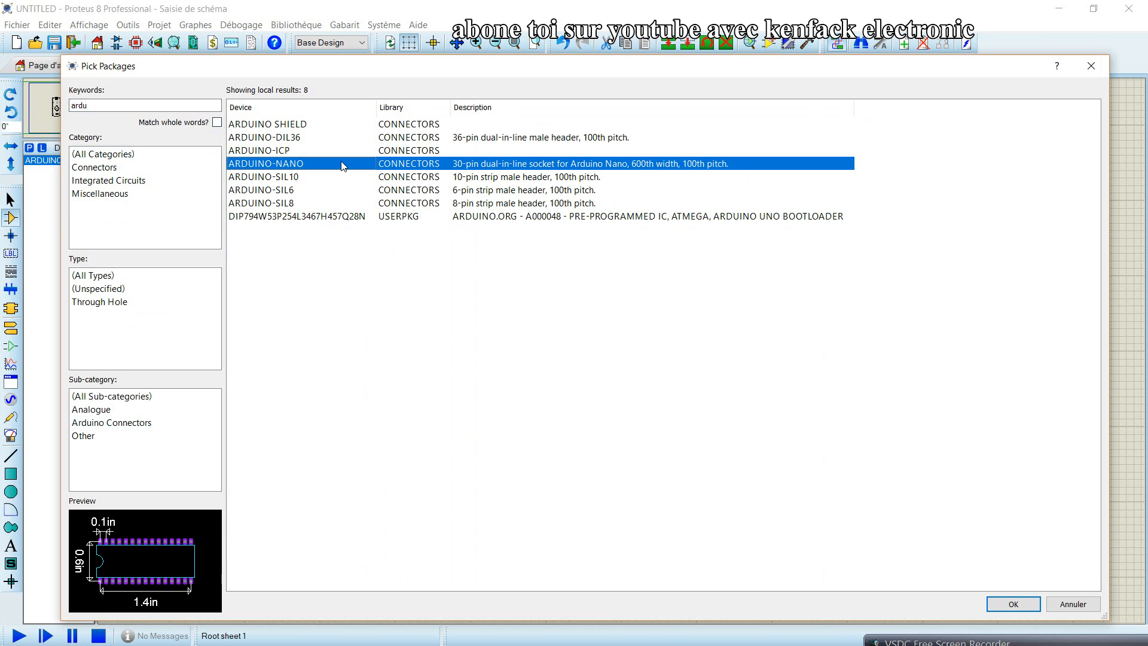
pyautogui.click(1014, 604)
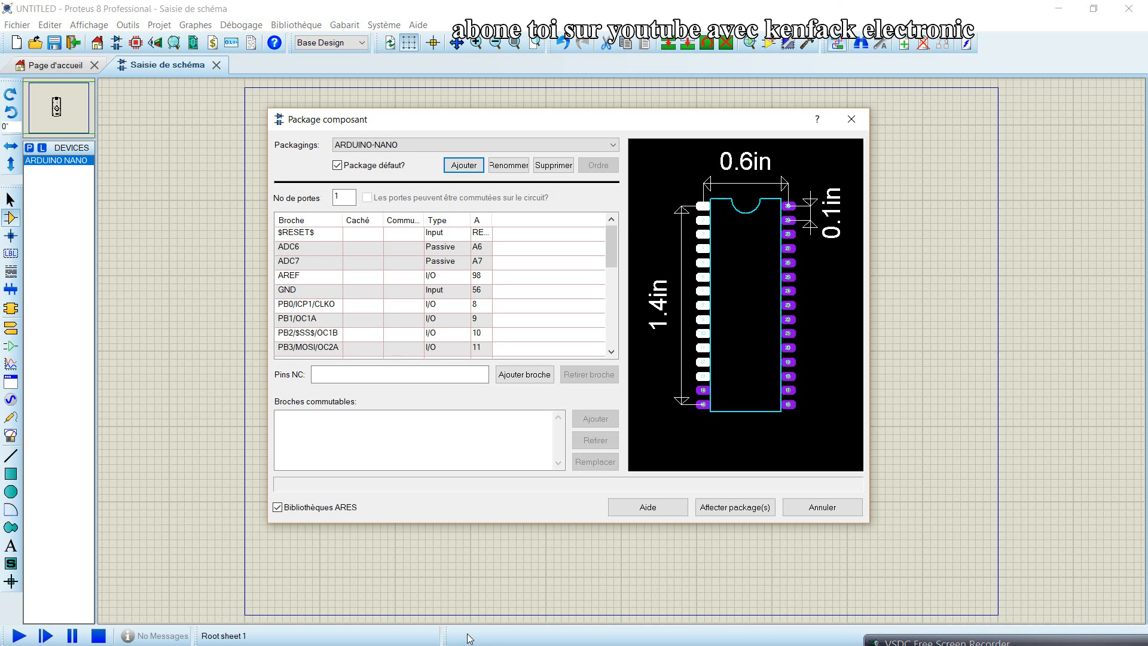
# Step: Bring the PowerPoint pinout slide beside the packaging dialog and compare the Arduino Nano pin numbers with the package pads
pyautogui.press('super+Tab')
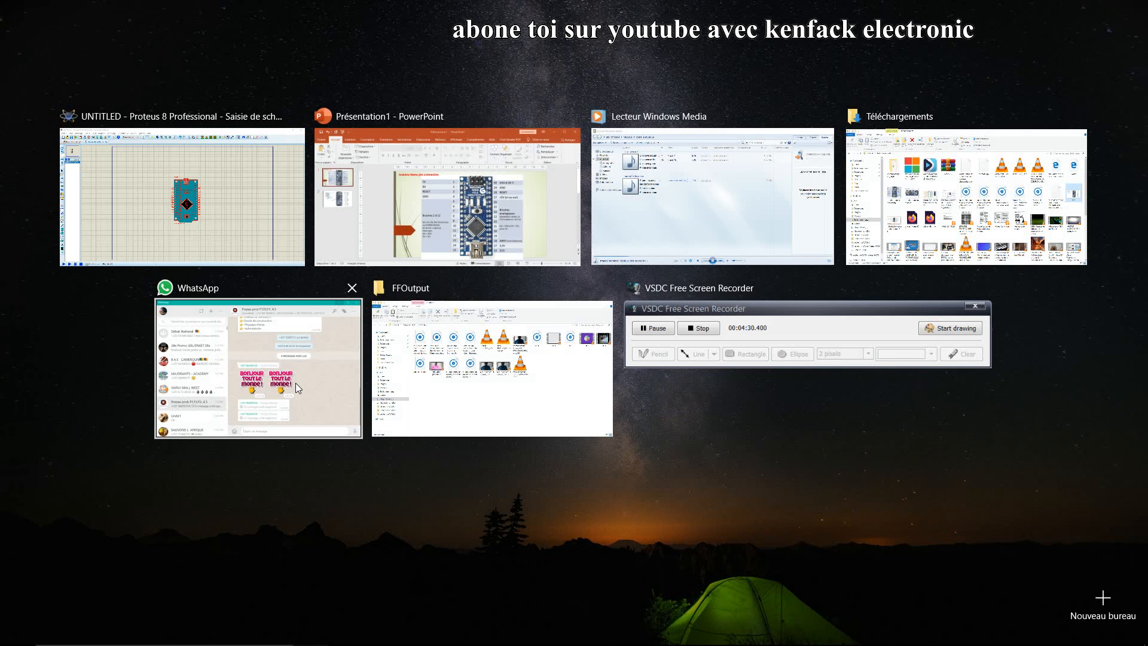
pyautogui.click(410, 209)
pyautogui.moveTo(304, 26); pyautogui.dragTo(269, 193)
pyautogui.click(562, 113)
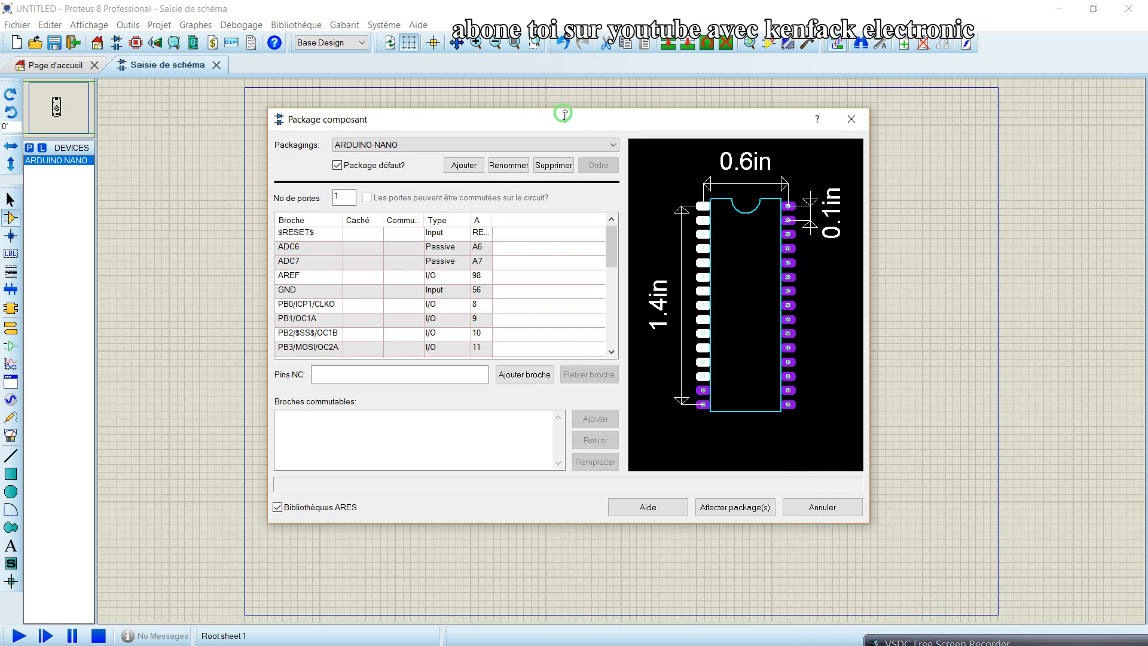
pyautogui.moveTo(557, 131); pyautogui.dragTo(770, 116)
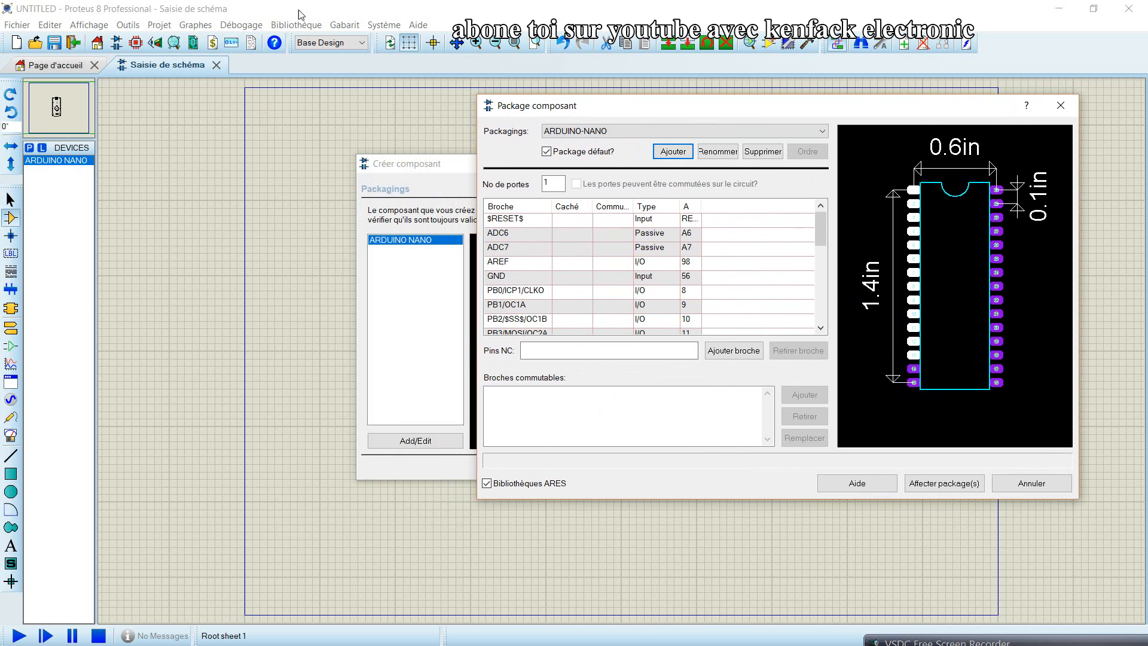
pyautogui.press('super+Tab')
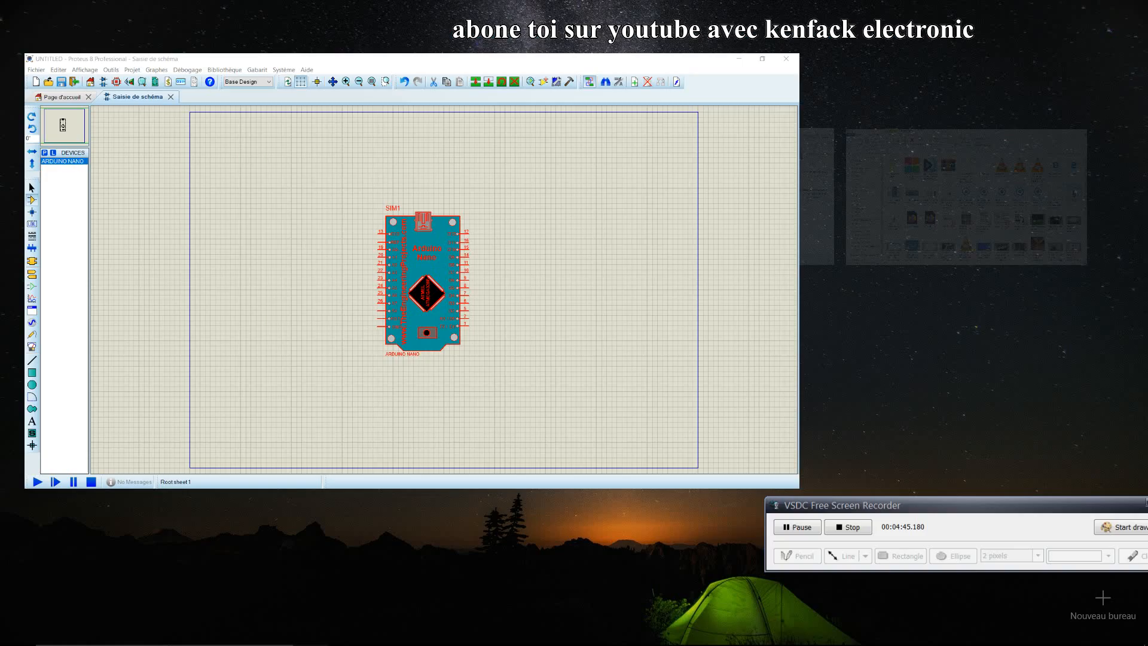
pyautogui.press('Escape')
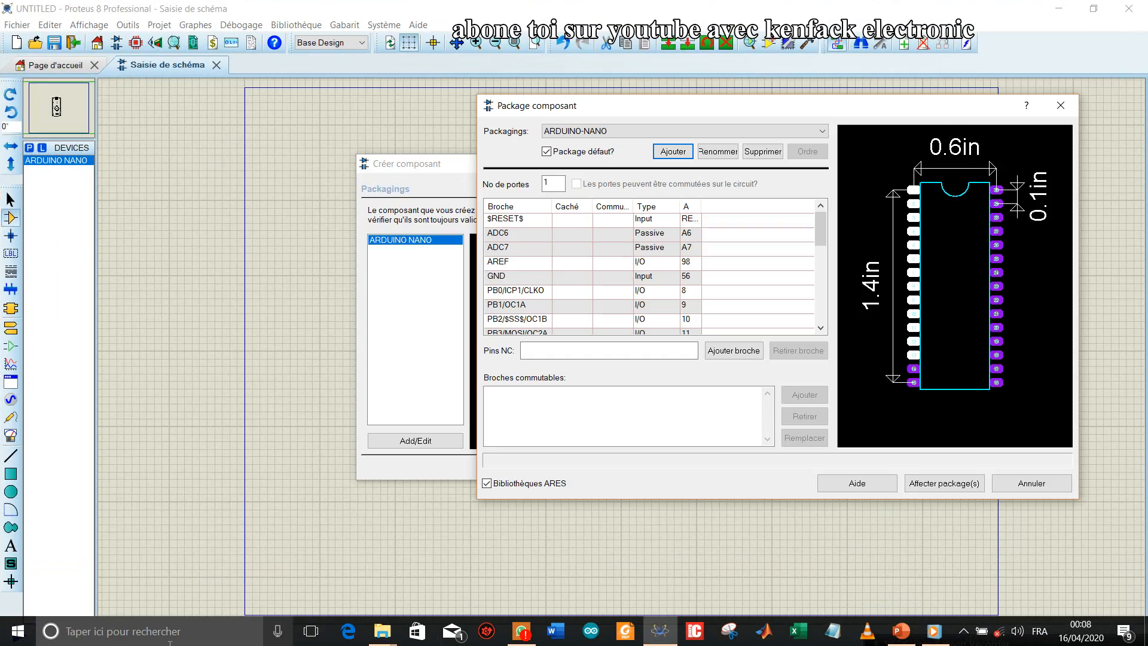
pyautogui.press('super+Tab')
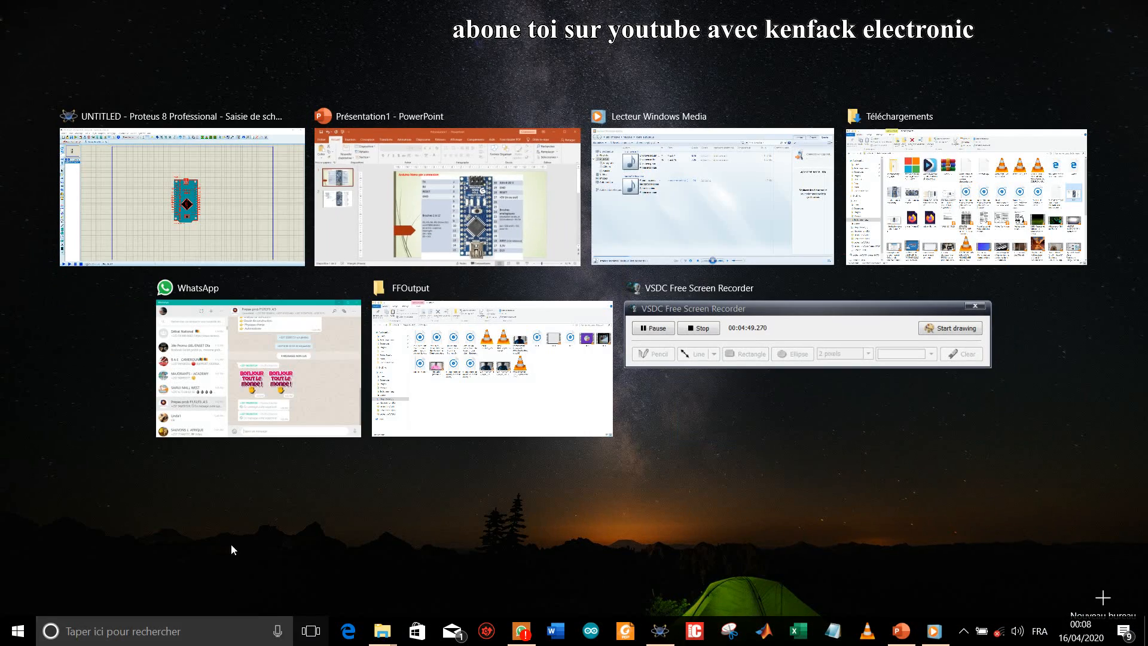
pyautogui.click(407, 239)
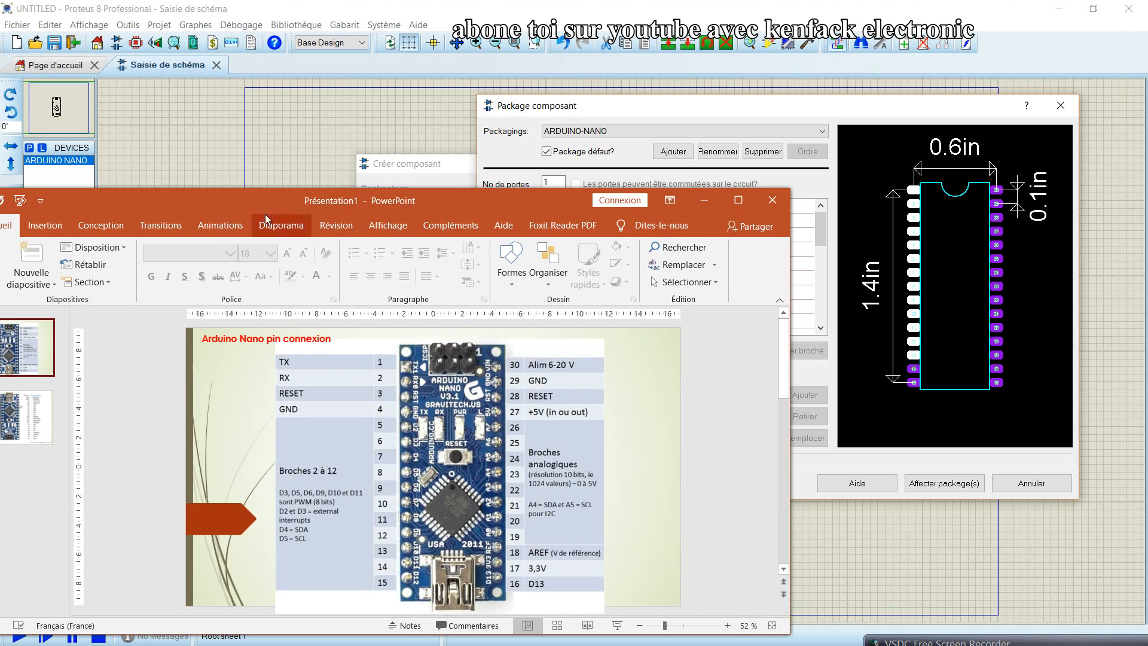
pyautogui.moveTo(234, 203); pyautogui.dragTo(122, 23)
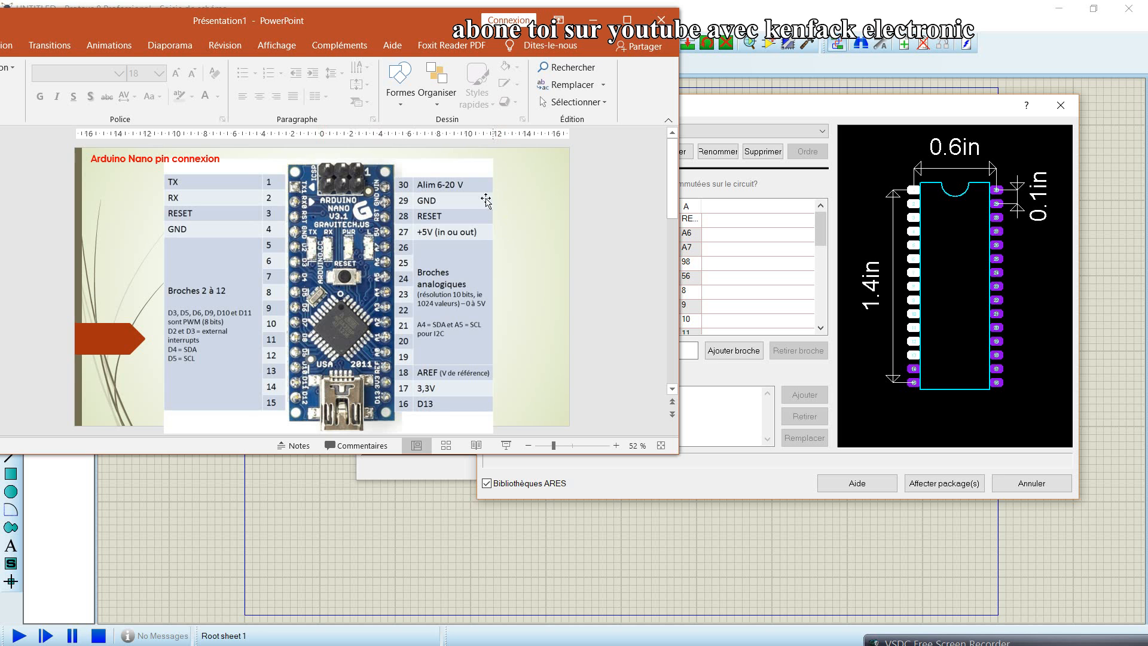
pyautogui.click(593, 20)
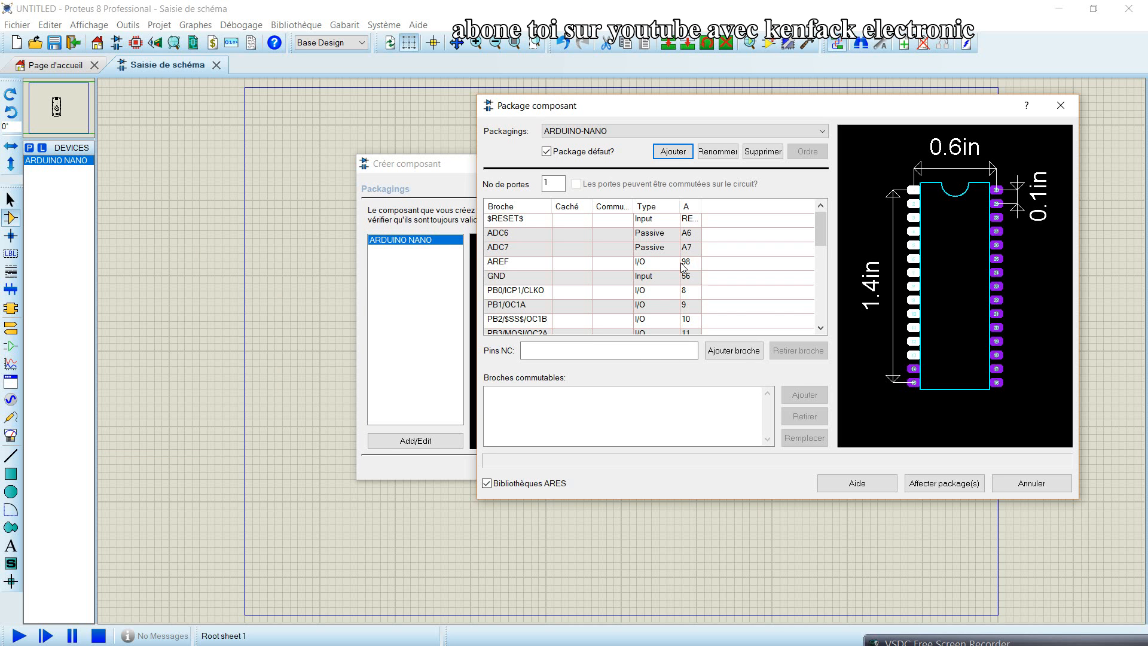
# Step: Assign the $RESET$ pin to pad 28 of the ARDUINO-NANO package
pyautogui.doubleClick(692, 221)
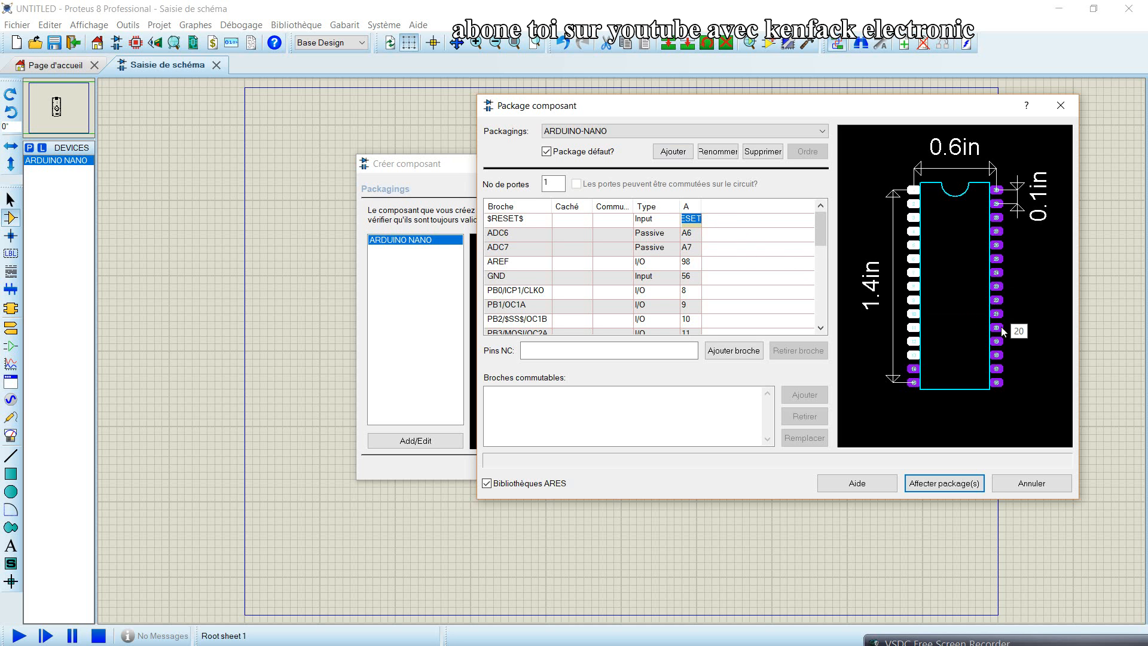
pyautogui.click(997, 219)
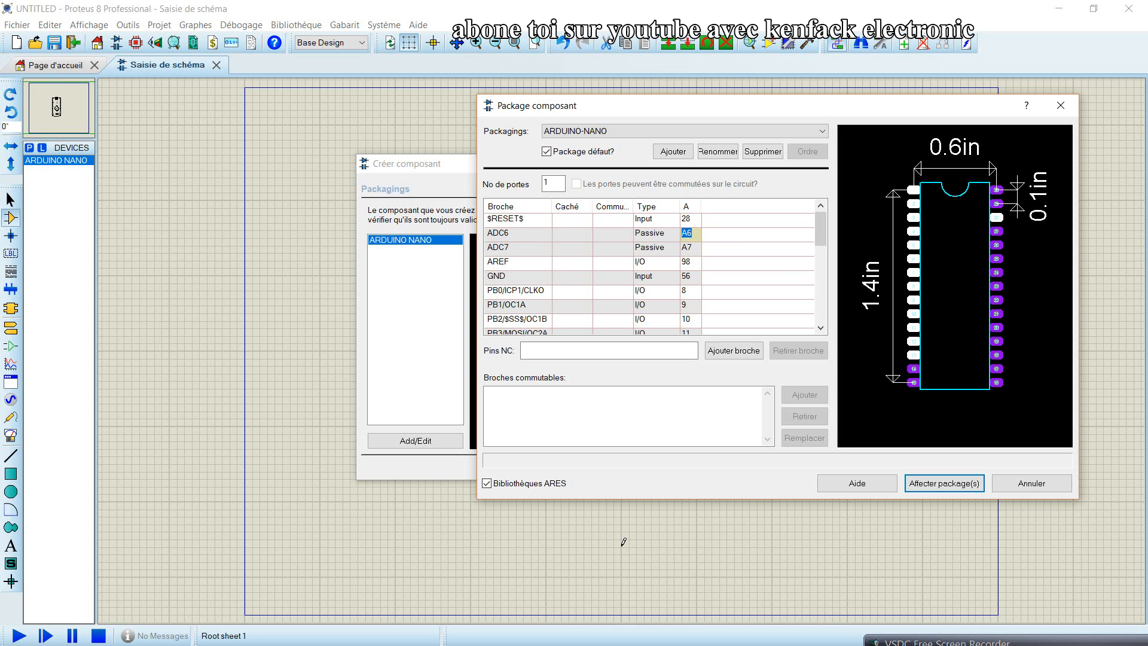
# Step: Check the Arduino Nano pinout slide in PowerPoint, and review the full pin list of the ARDUINO-NANO package in Proteus
pyautogui.press('super+Tab')
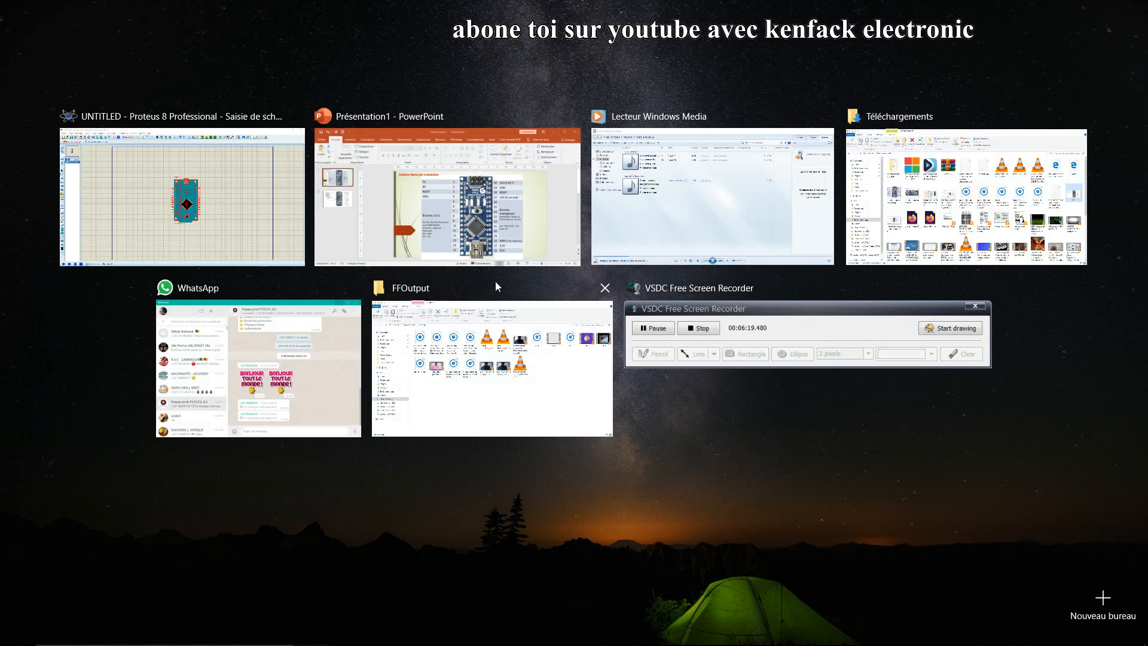
pyautogui.click(467, 246)
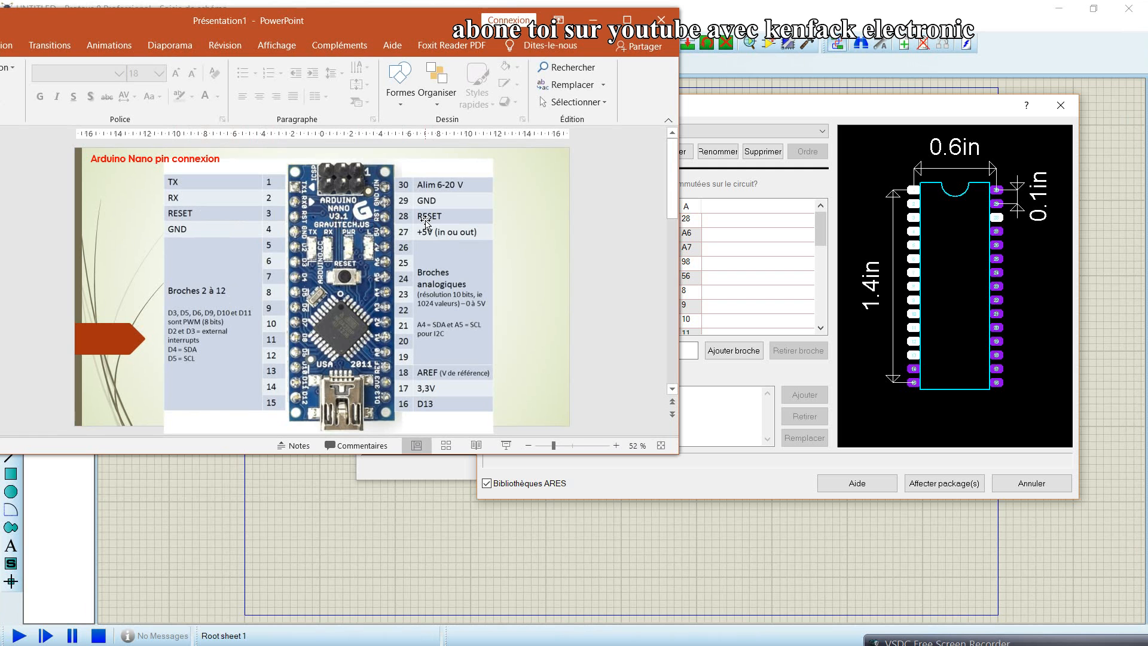
pyautogui.click(593, 20)
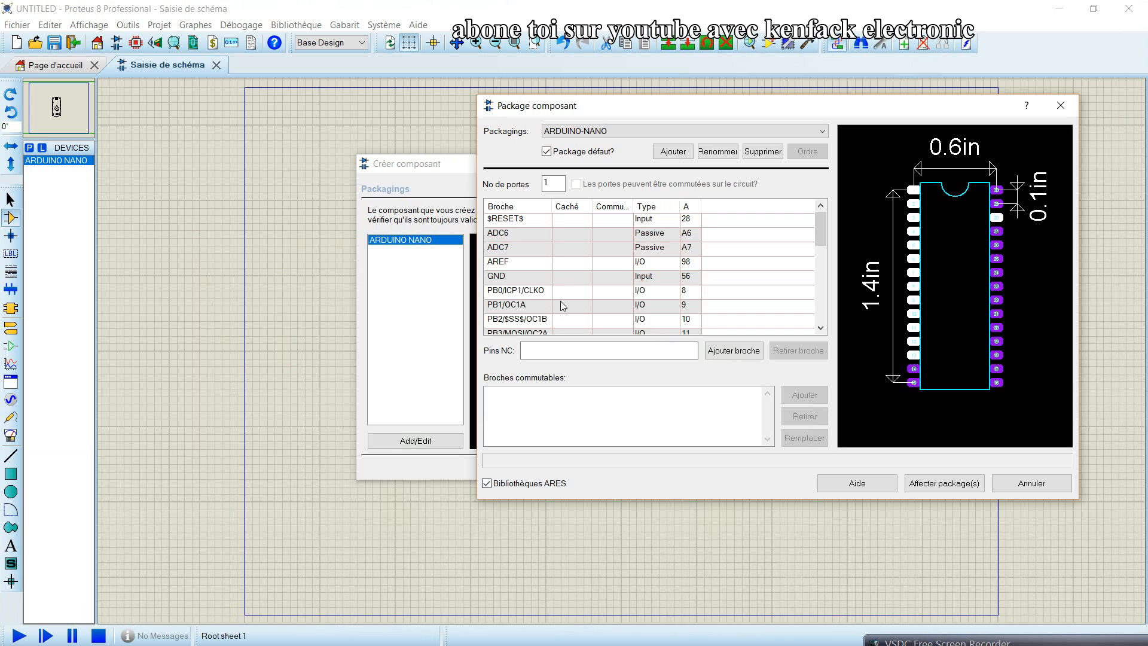
pyautogui.click(569, 259)
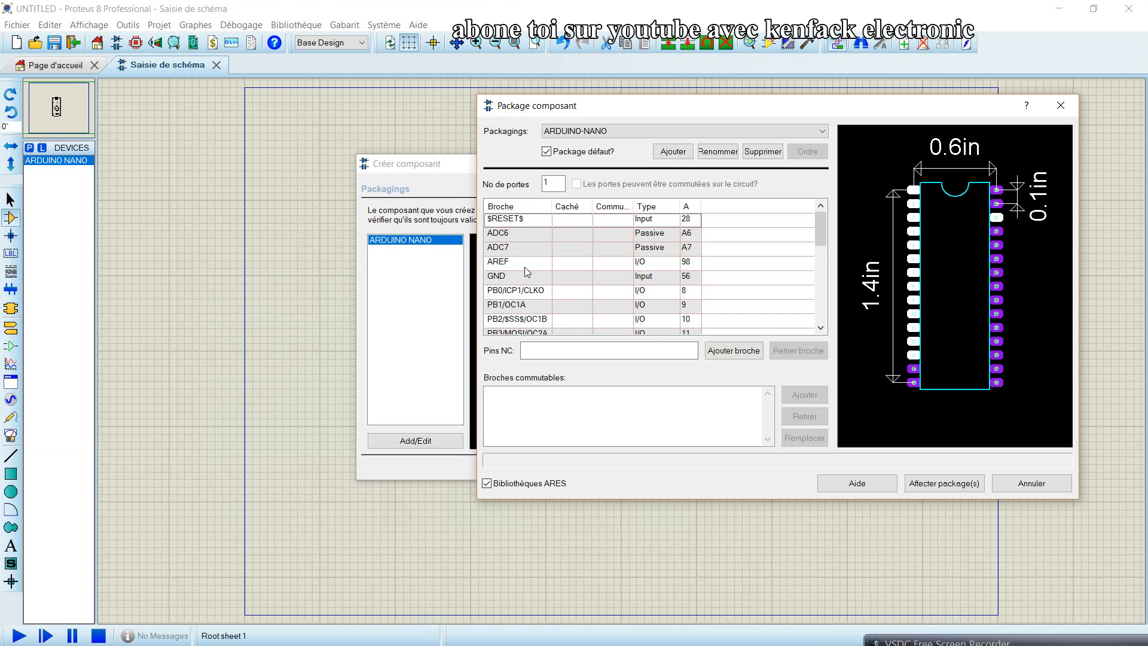
pyautogui.scroll(-3, 531, 302)
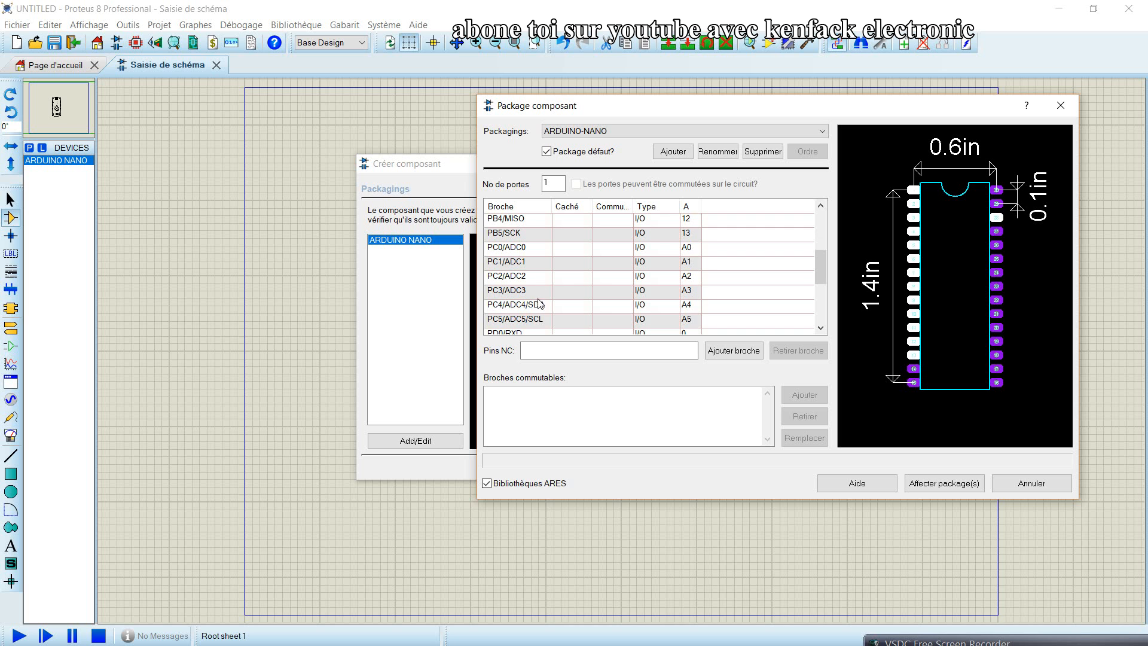
pyautogui.scroll(-3, 538, 303)
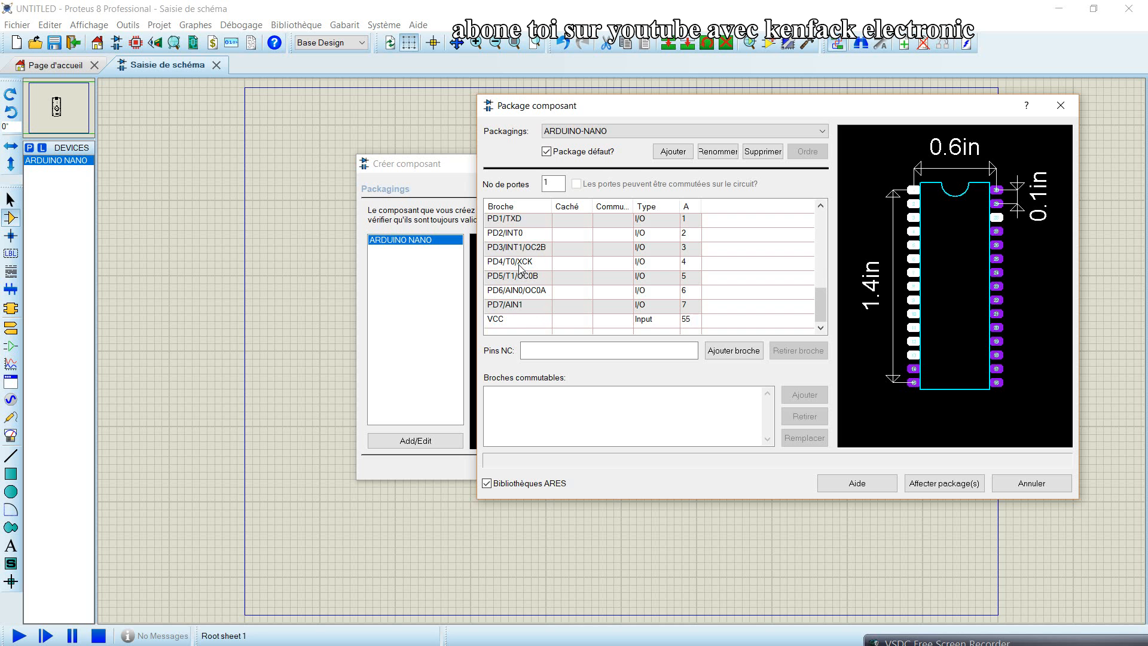
pyautogui.scroll(2, 518, 267)
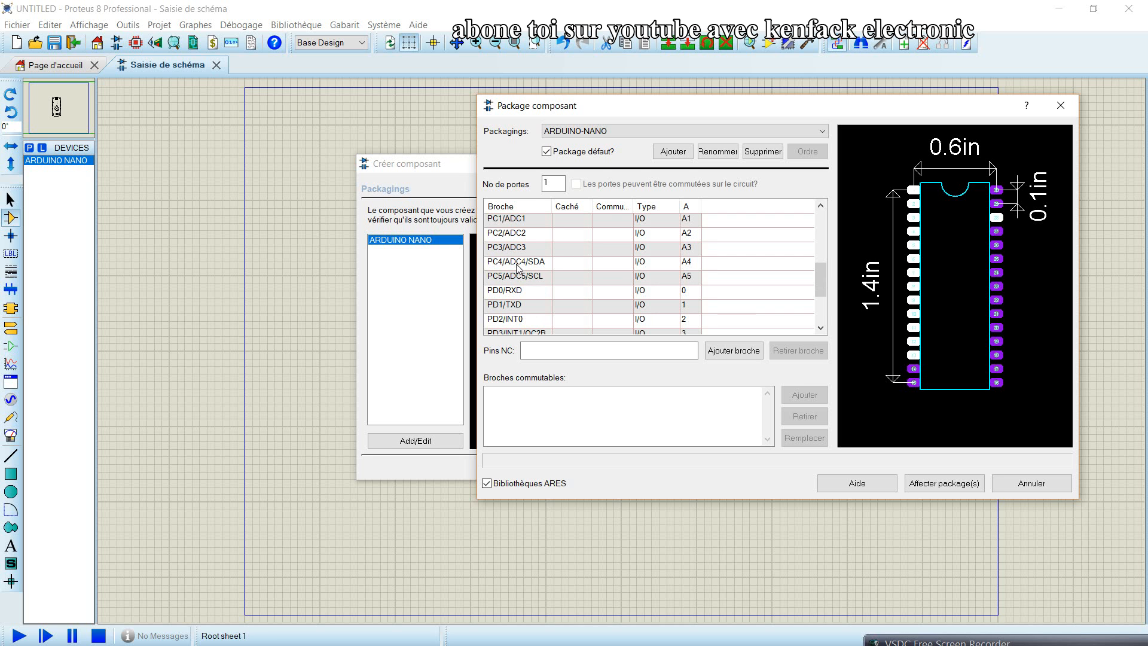
pyautogui.scroll(1, 510, 265)
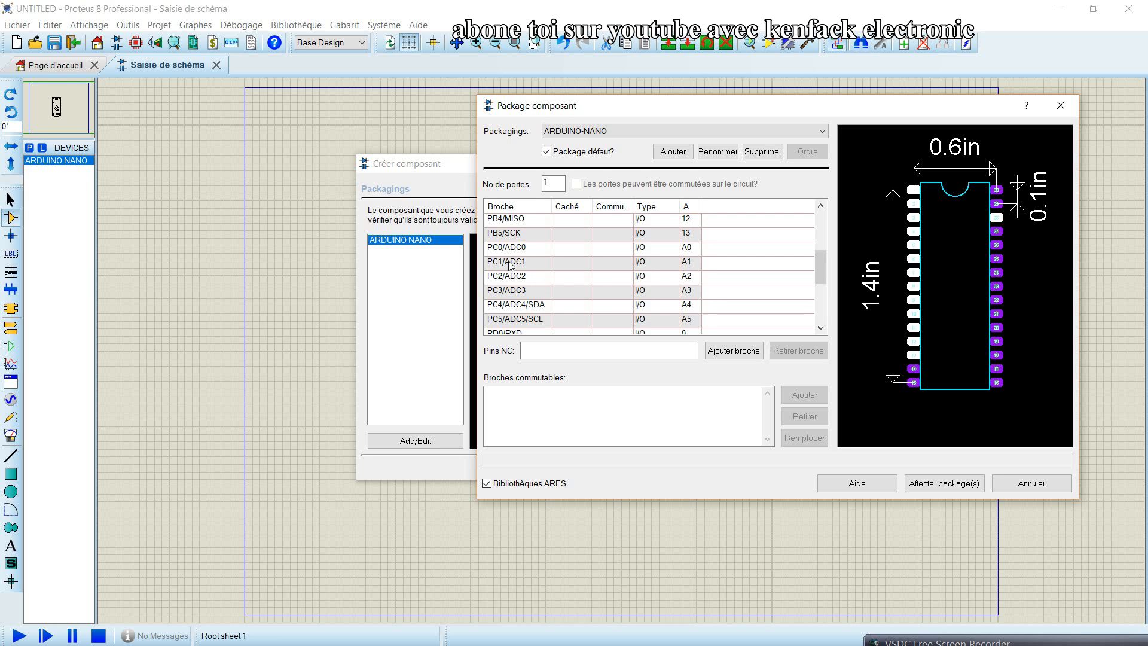
pyautogui.scroll(1, 527, 258)
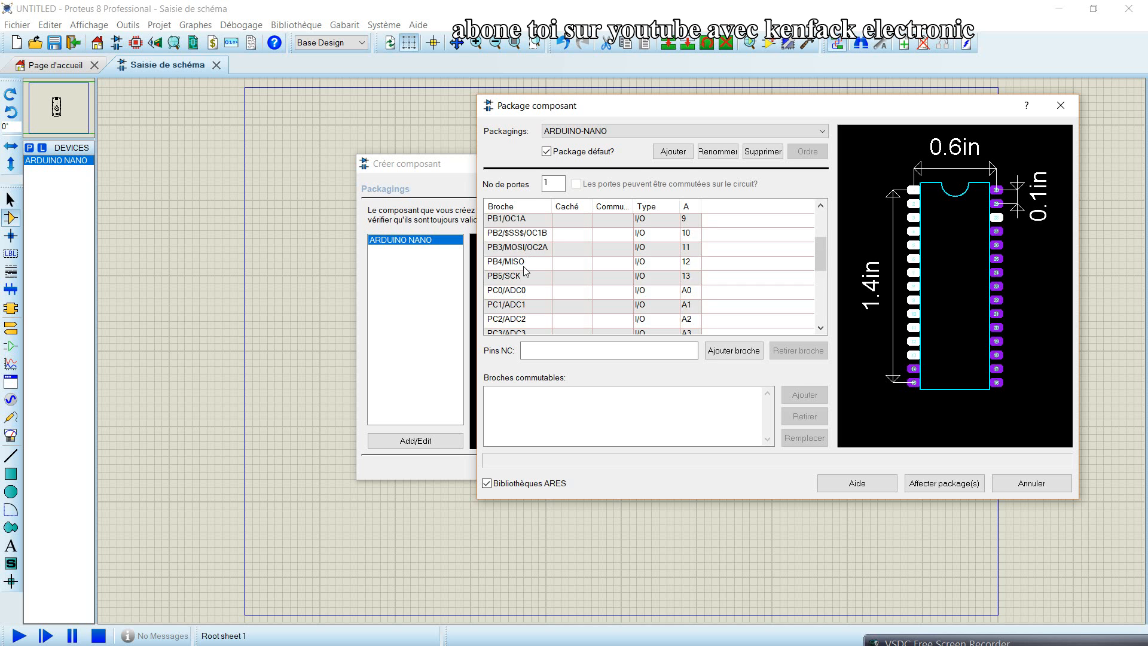
pyautogui.scroll(1, 524, 264)
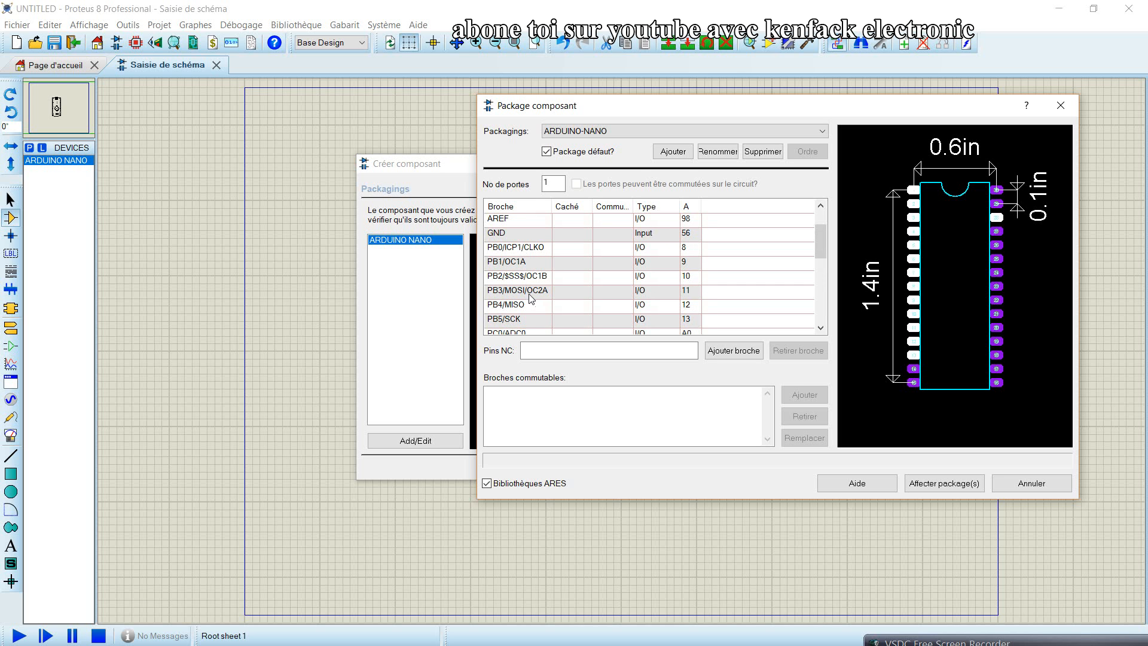
pyautogui.scroll(1, 531, 280)
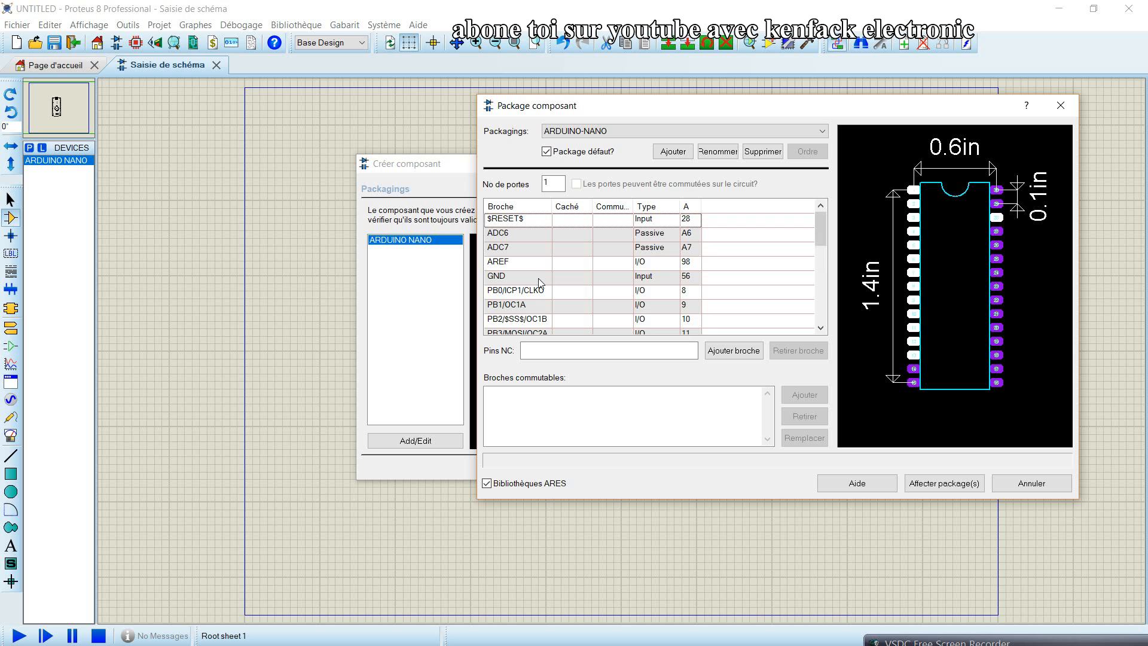
pyautogui.scroll(-2, 529, 297)
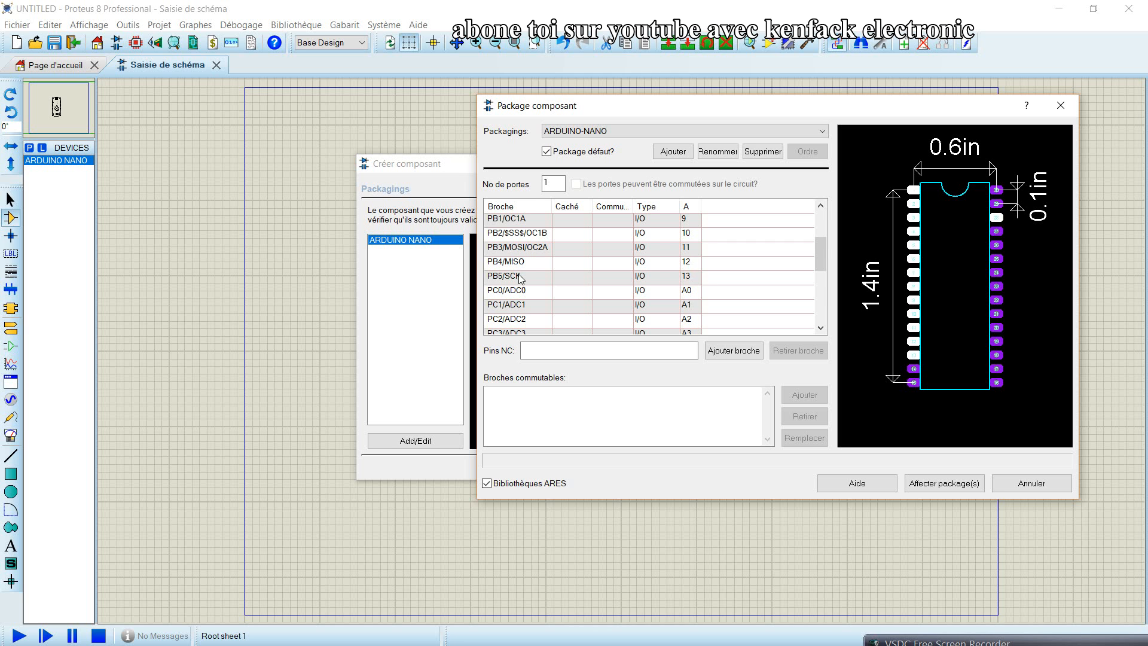
pyautogui.scroll(-1, 521, 278)
pyautogui.scroll(-1, 538, 286)
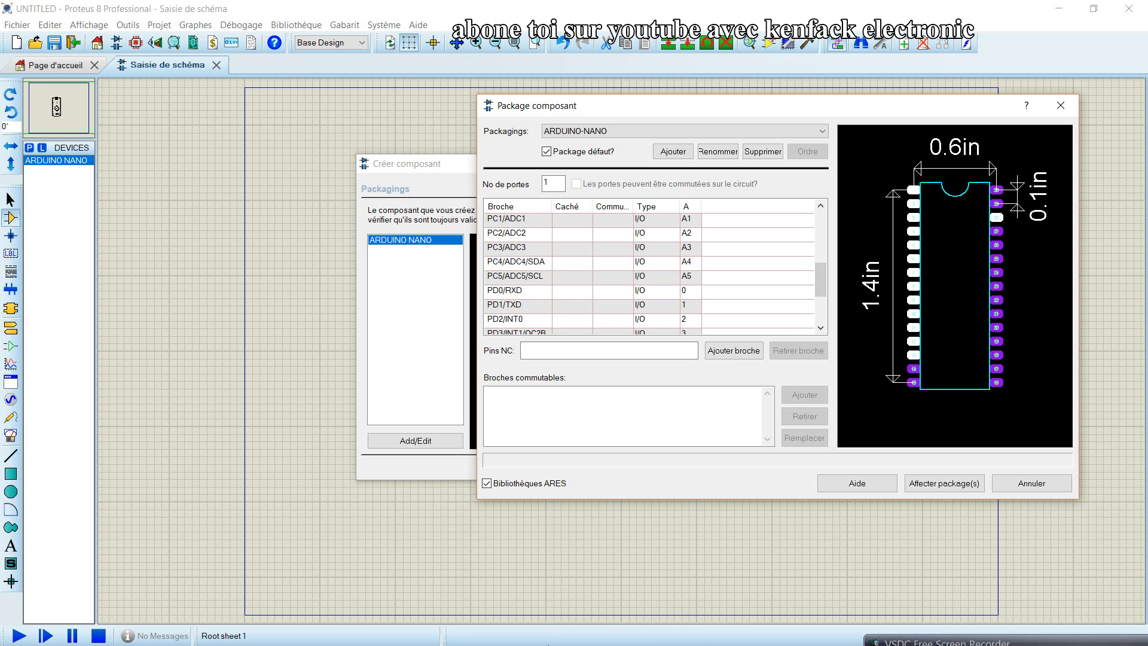
# Step: Consult the PowerPoint pinout slide again and assign the GND pin to pad 29 of the ARDUINO-NANO package
pyautogui.press('super+Tab')
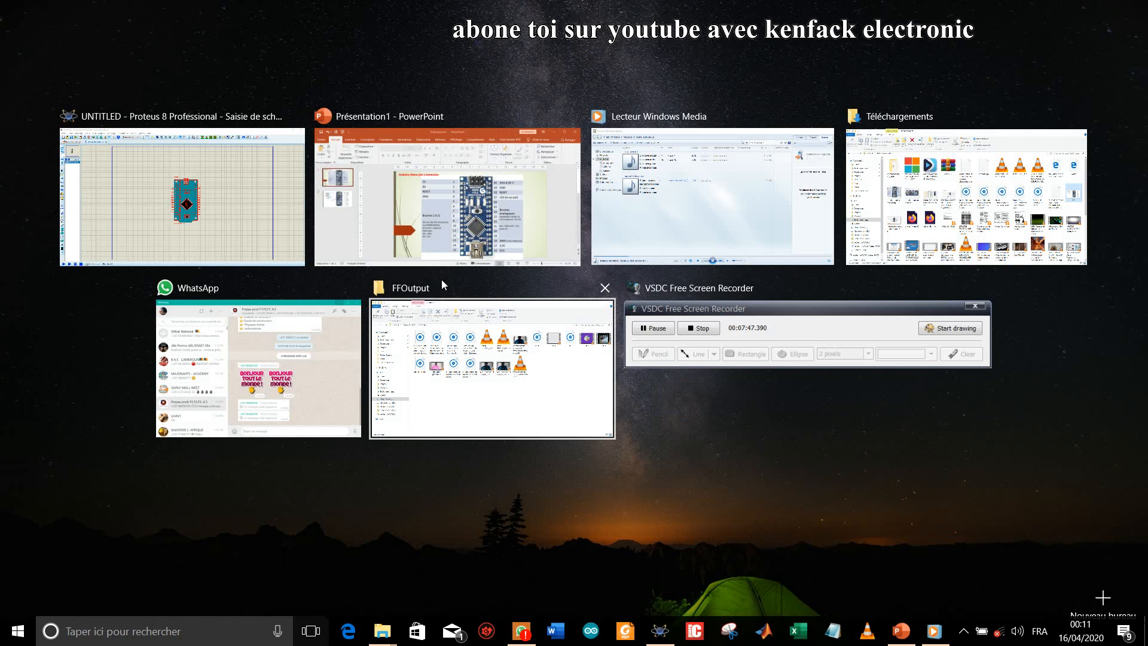
pyautogui.click(446, 221)
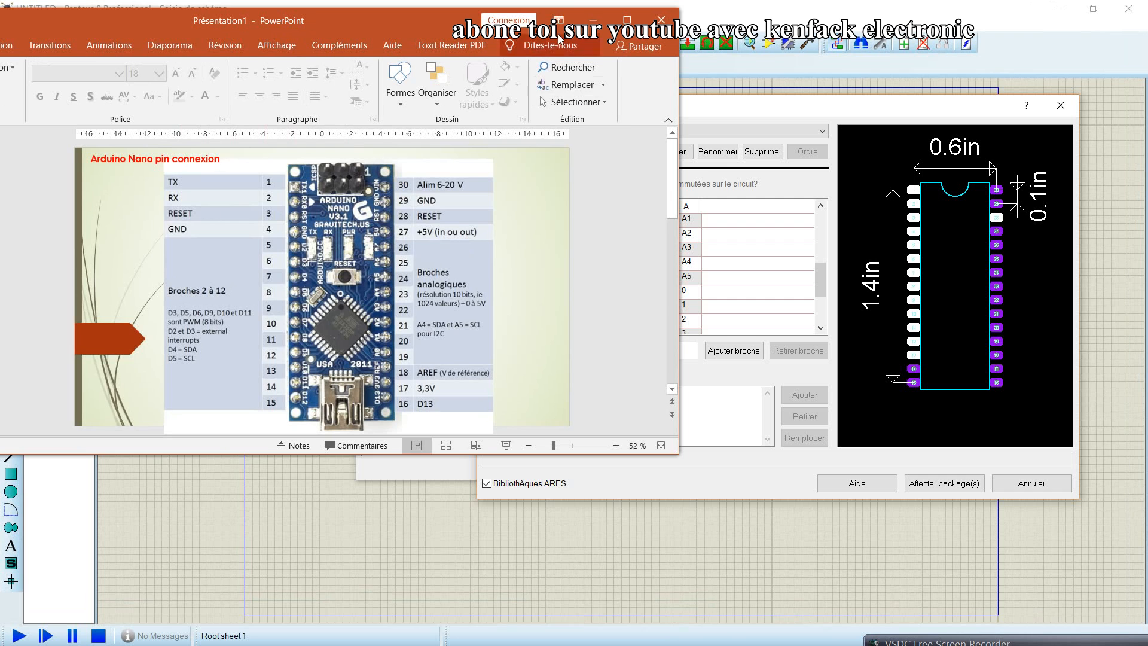
pyautogui.click(593, 20)
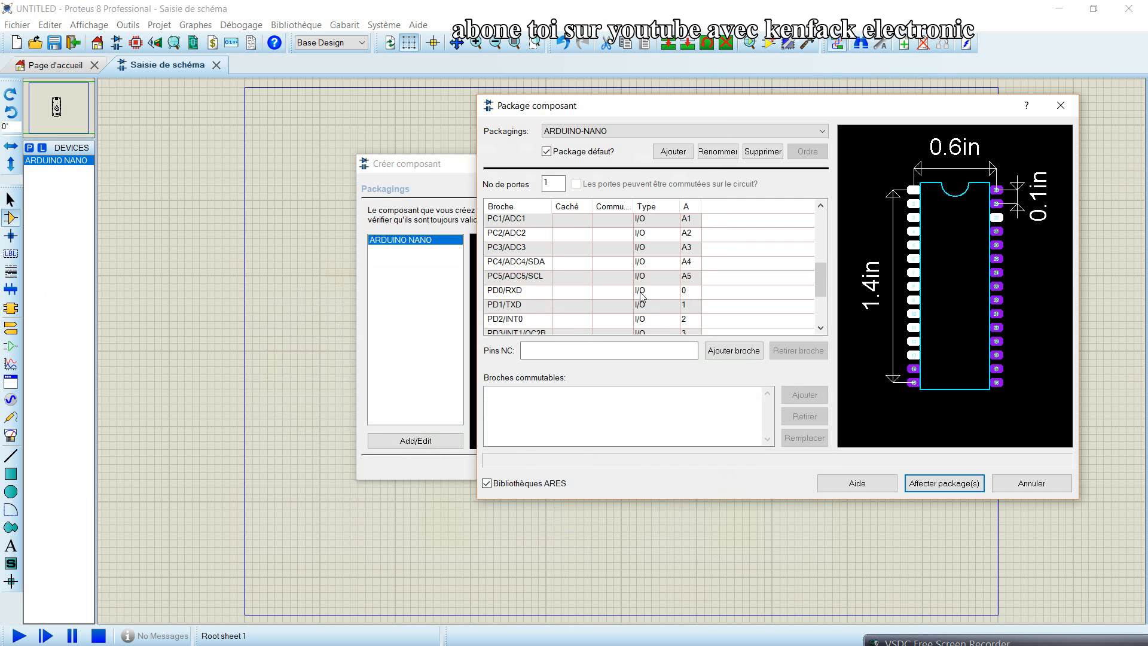
pyautogui.doubleClick(694, 291)
pyautogui.scroll(3, 518, 307)
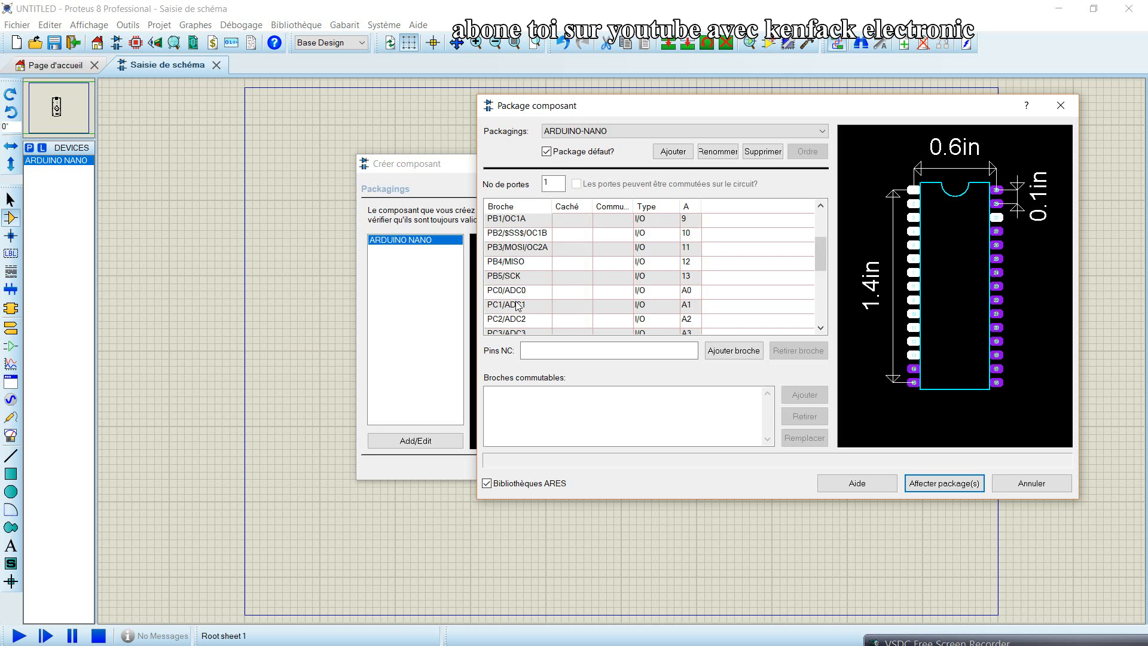
pyautogui.scroll(1, 513, 267)
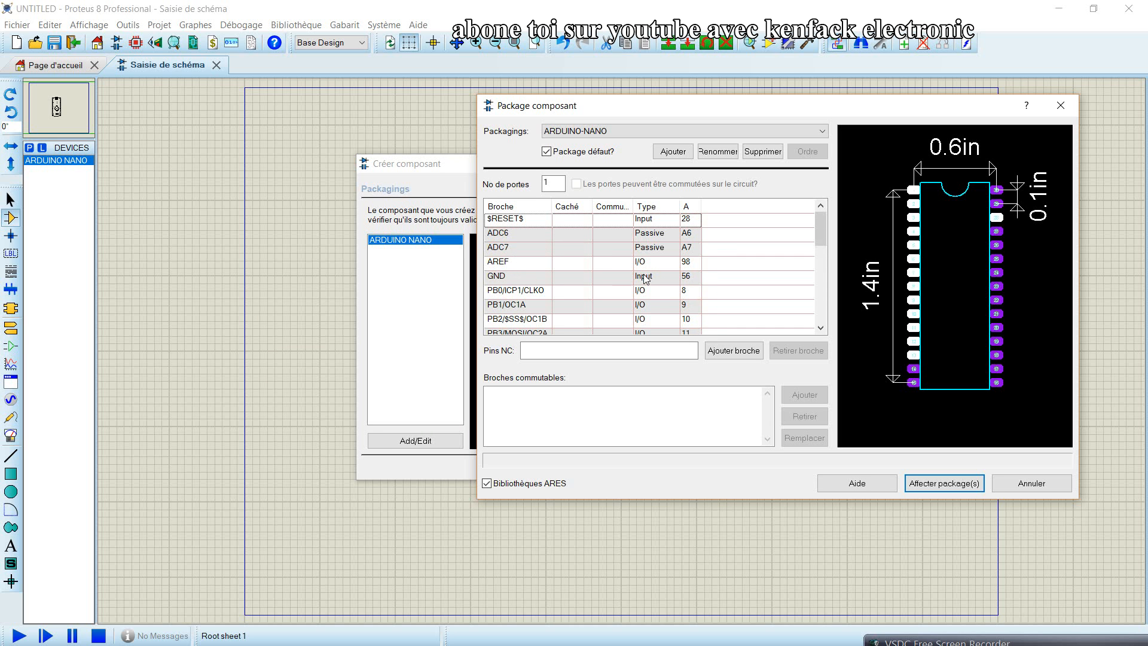
pyautogui.click(689, 277)
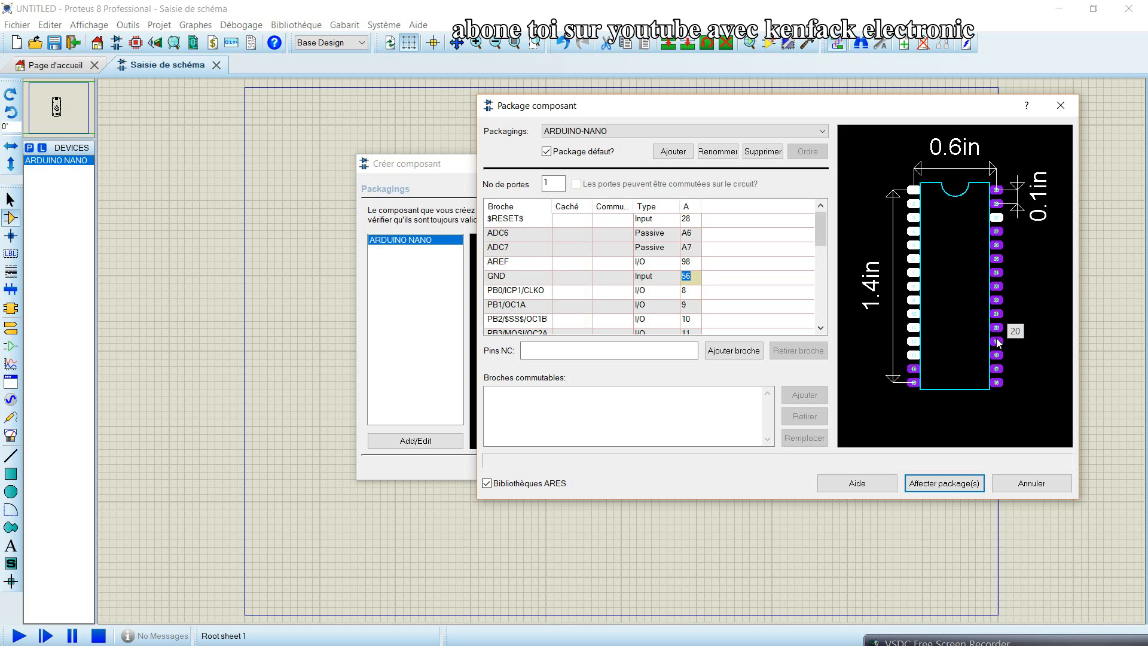
pyautogui.click(997, 204)
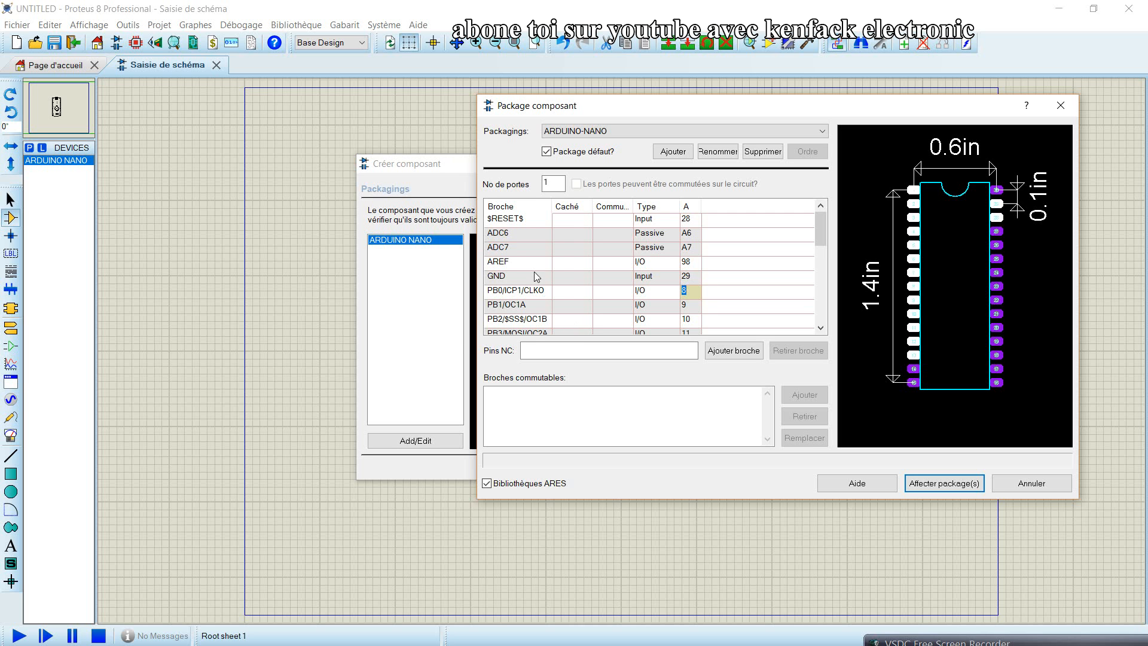
# Step: Look up AREF on the PowerPoint pinout slide and assign the AREF pin to pad 18 of the package
pyautogui.click(691, 262)
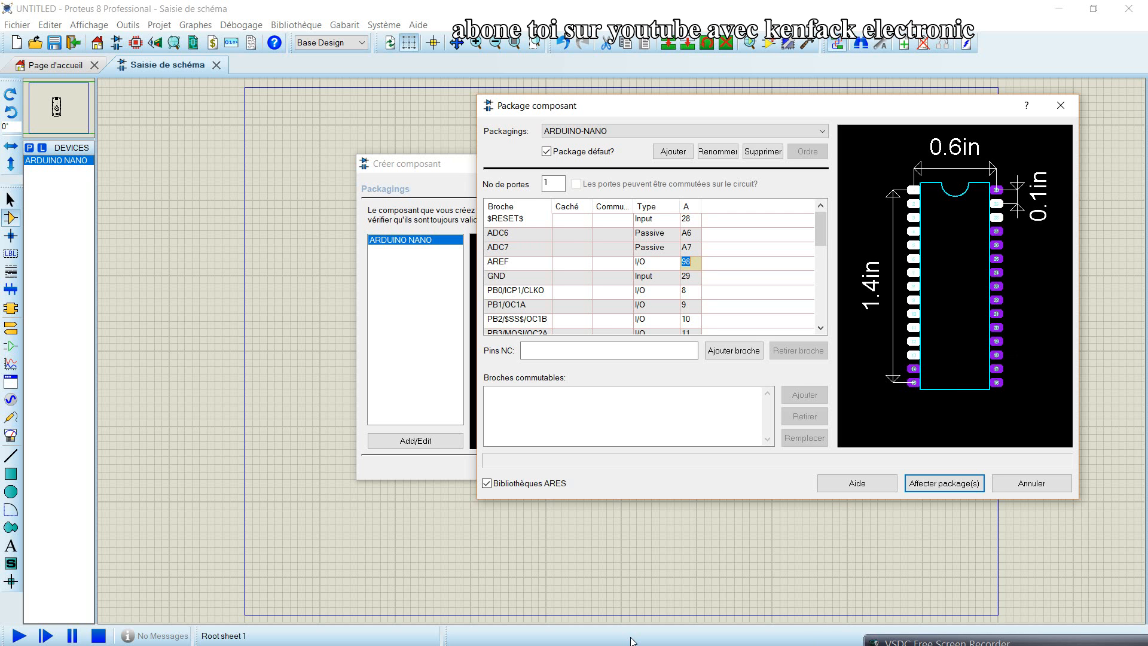
pyautogui.press('super+Tab')
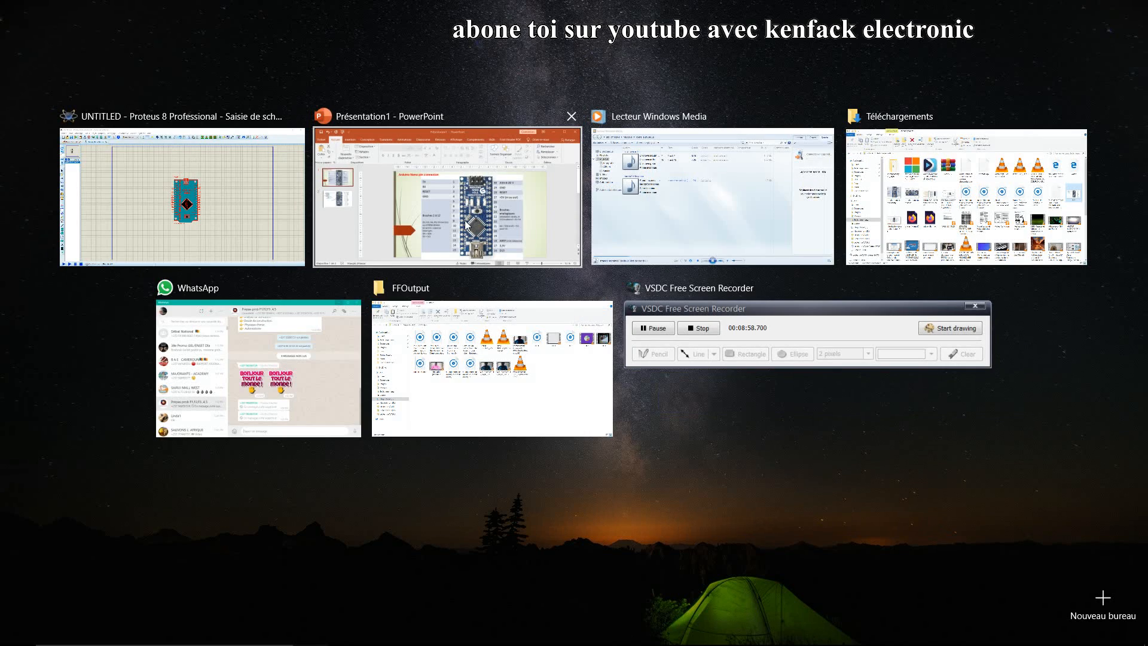
pyautogui.click(467, 226)
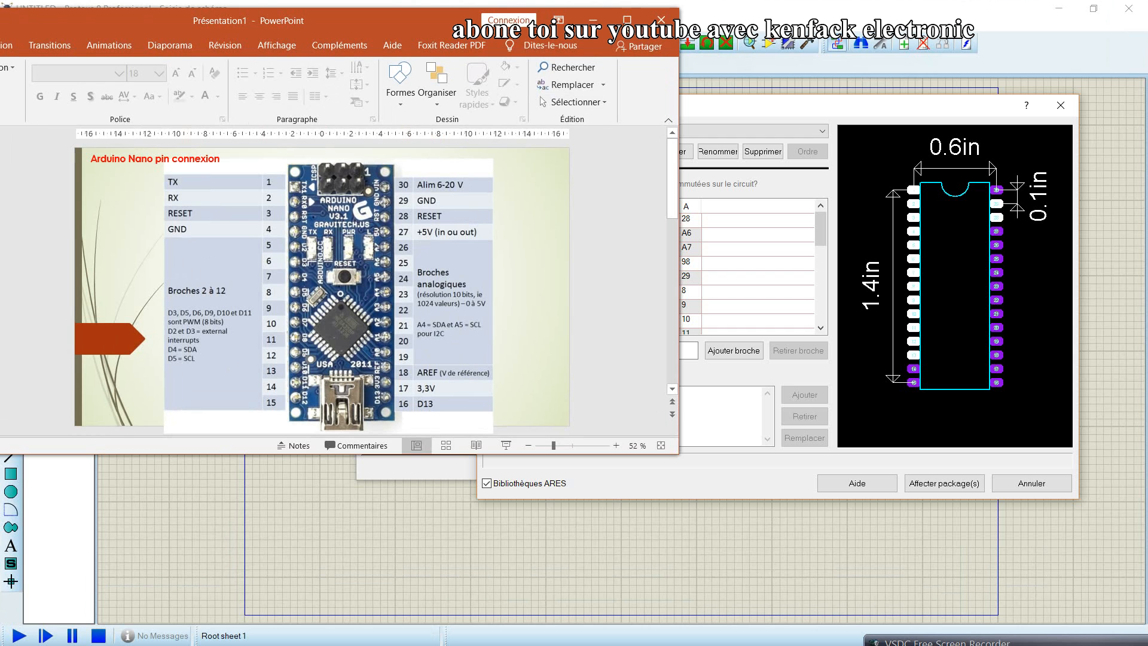
pyautogui.click(661, 20)
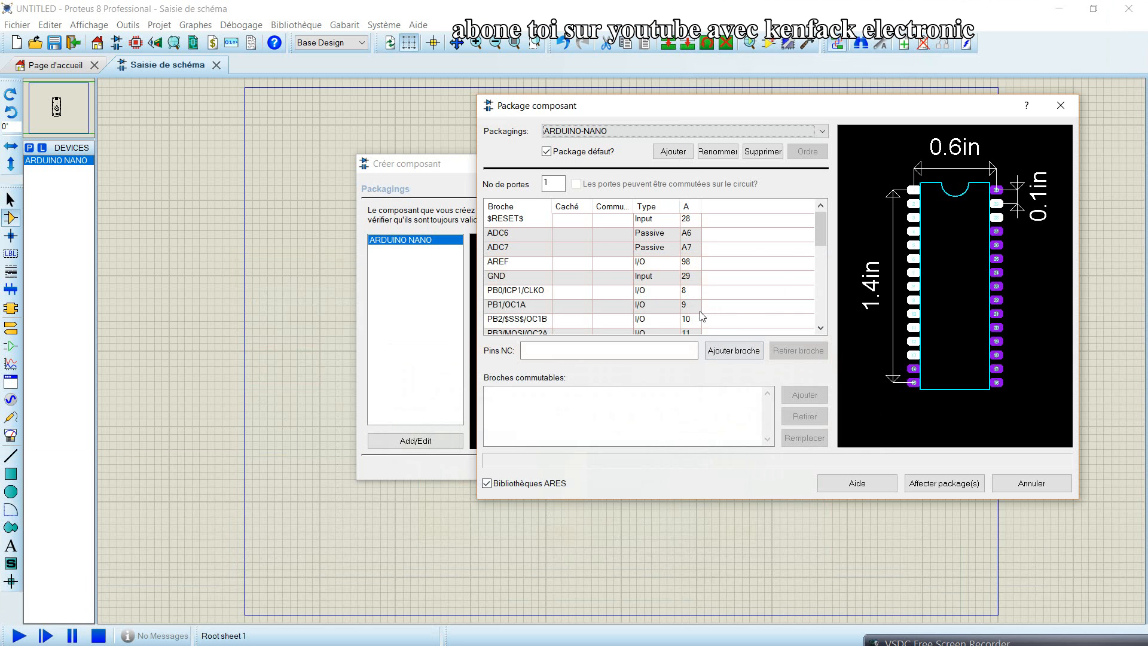
pyautogui.click(692, 262)
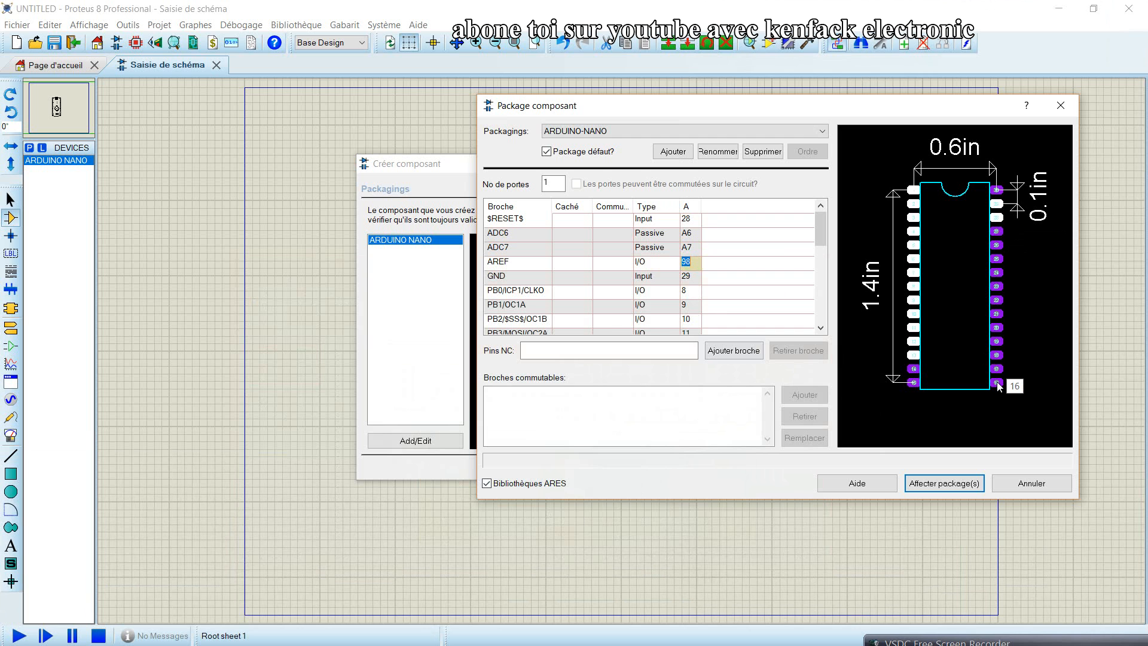
pyautogui.click(997, 356)
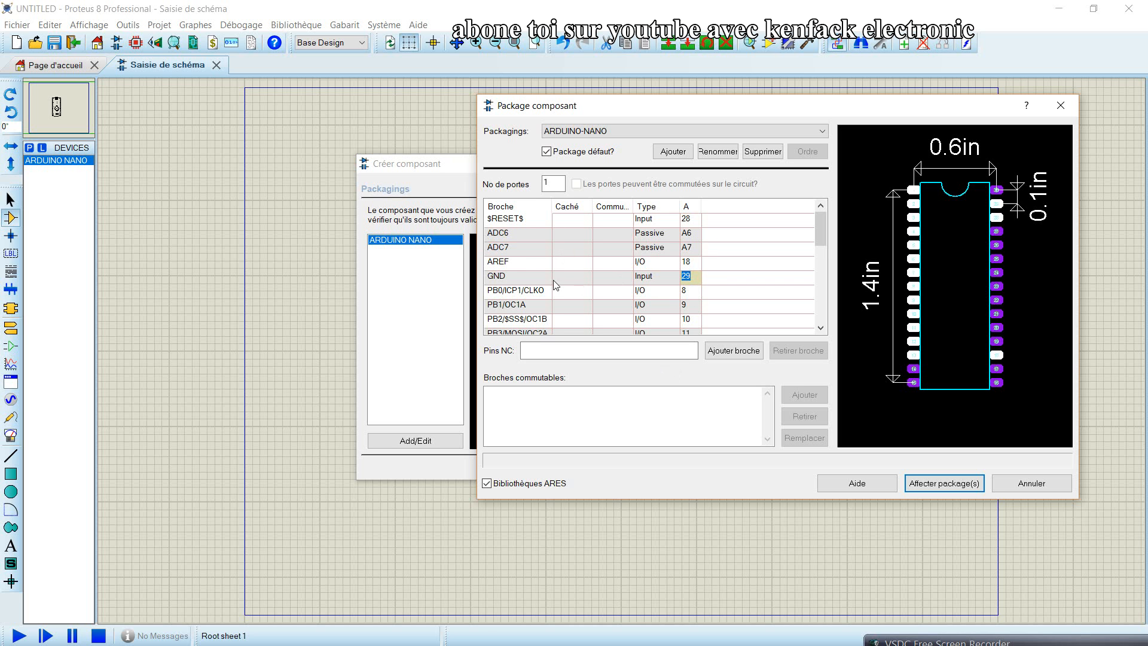
# Step: Assign the VCC pin at the end of the pin list to pad 27 of the package
pyautogui.scroll(-6, 524, 281)
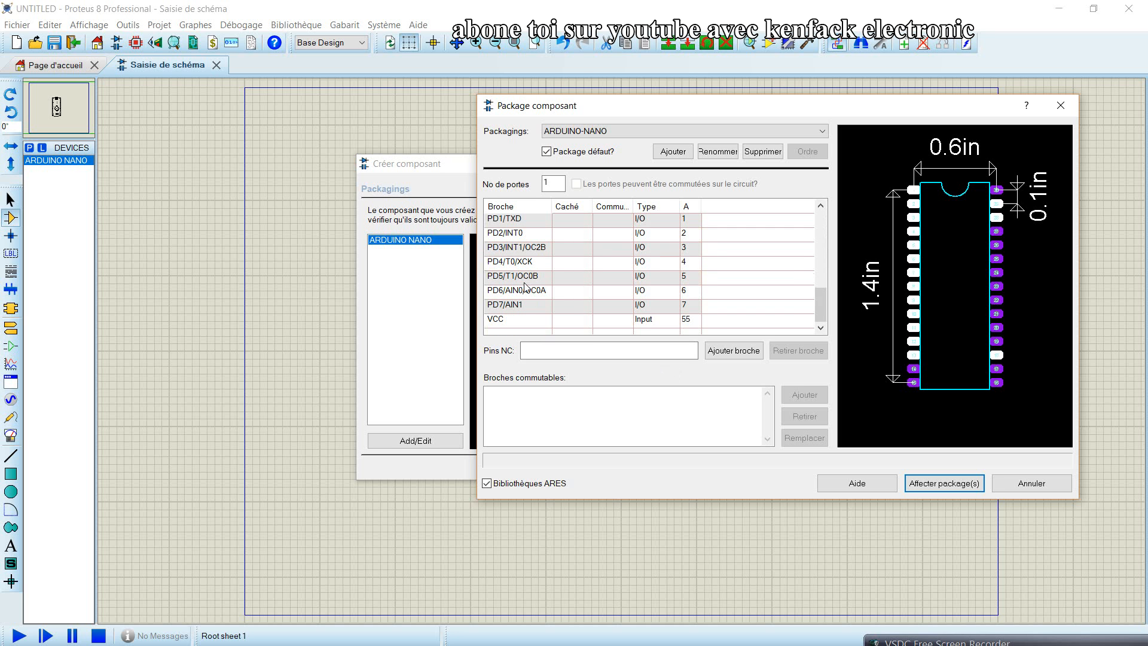
pyautogui.click(685, 319)
pyautogui.click(997, 232)
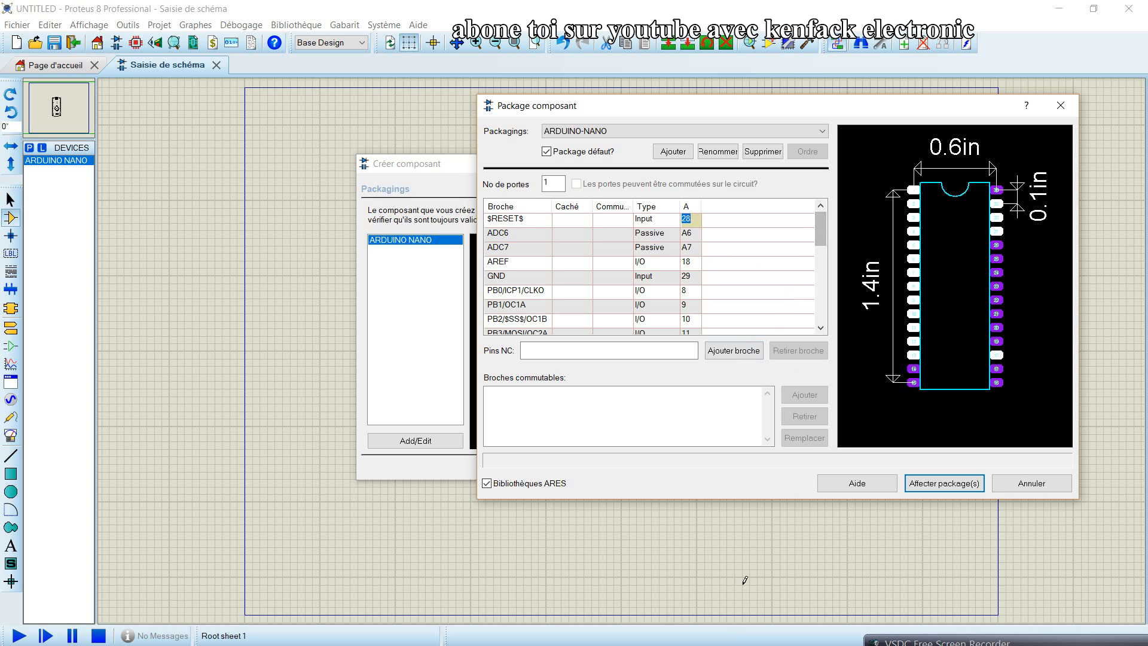
# Step: Consult both Arduino Nano pinout slides in PowerPoint and assign the PB0/ICP1/CLKO pin to pad 11 of the package in Proteus
pyautogui.press('super+Tab')
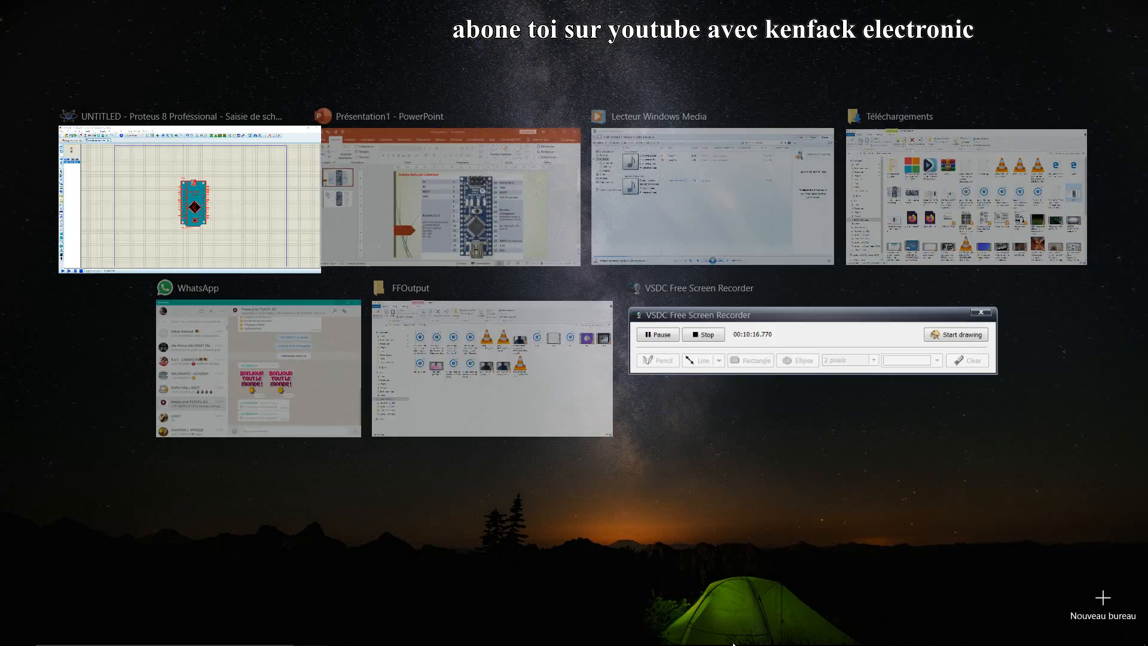
pyautogui.click(470, 198)
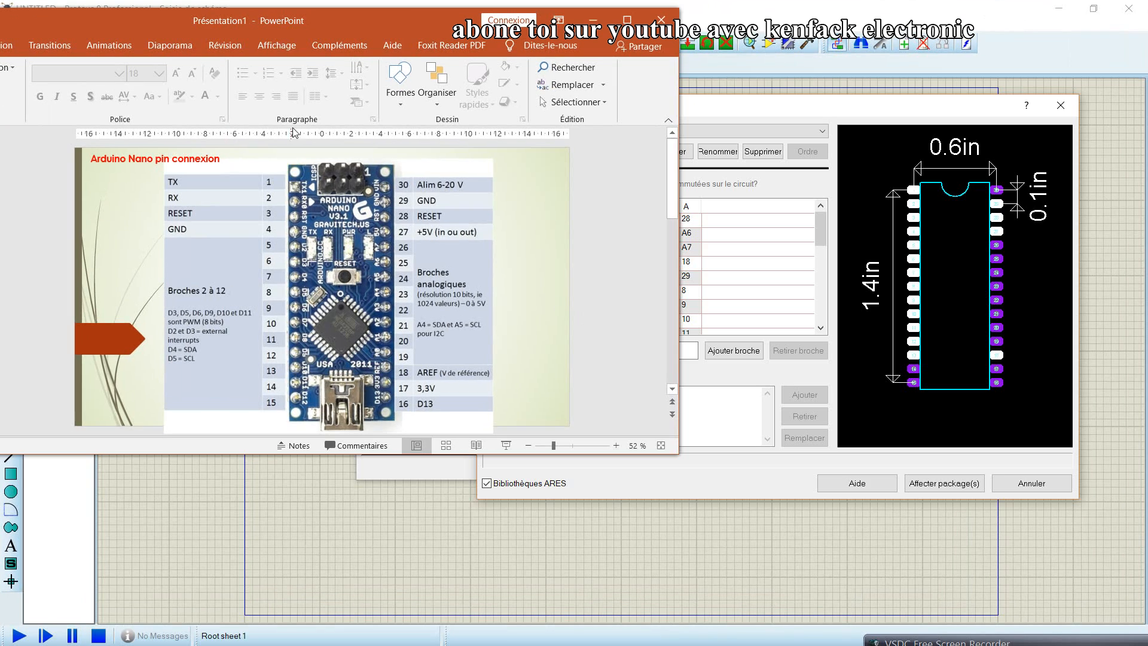
pyautogui.moveTo(333, 25); pyautogui.dragTo(474, 45)
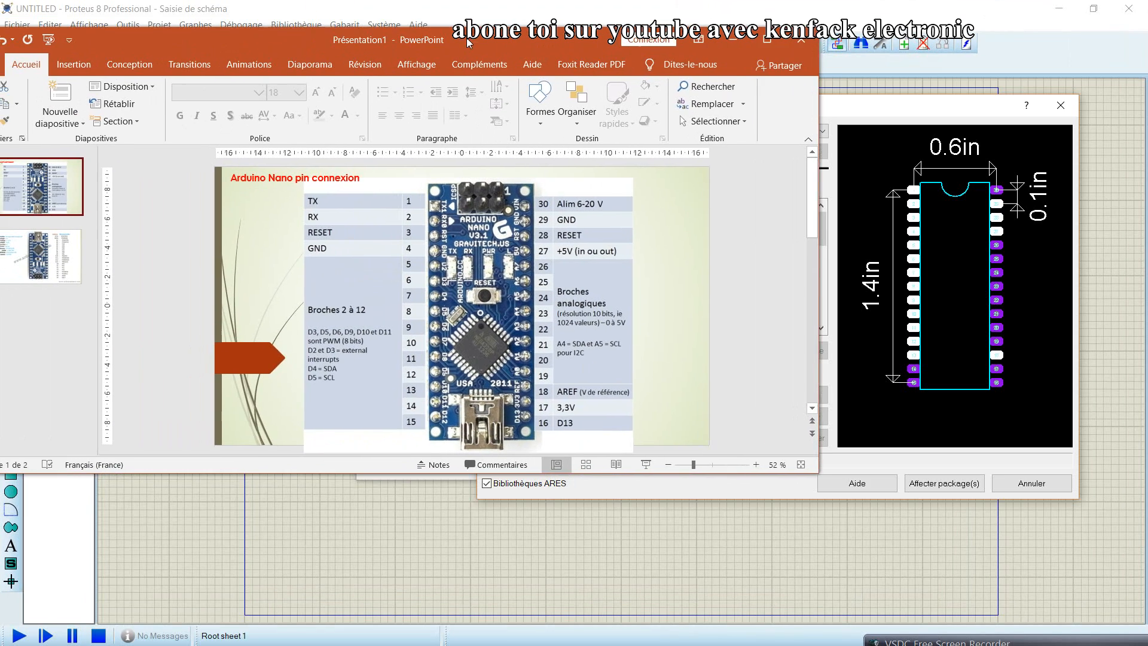
pyautogui.click(73, 252)
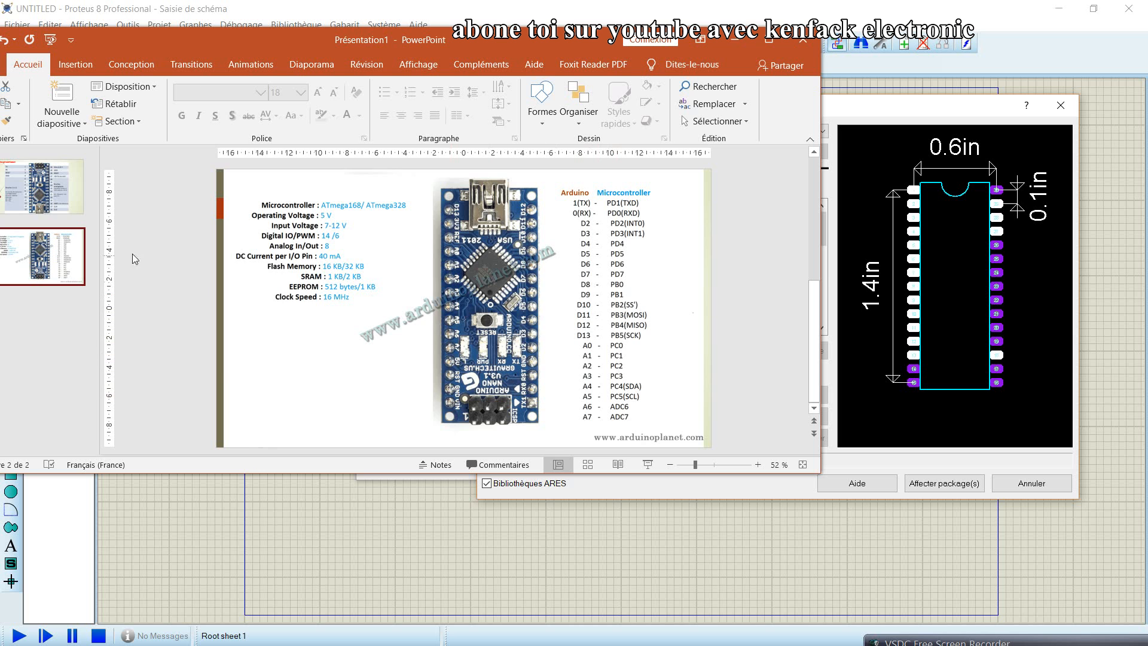
pyautogui.click(80, 211)
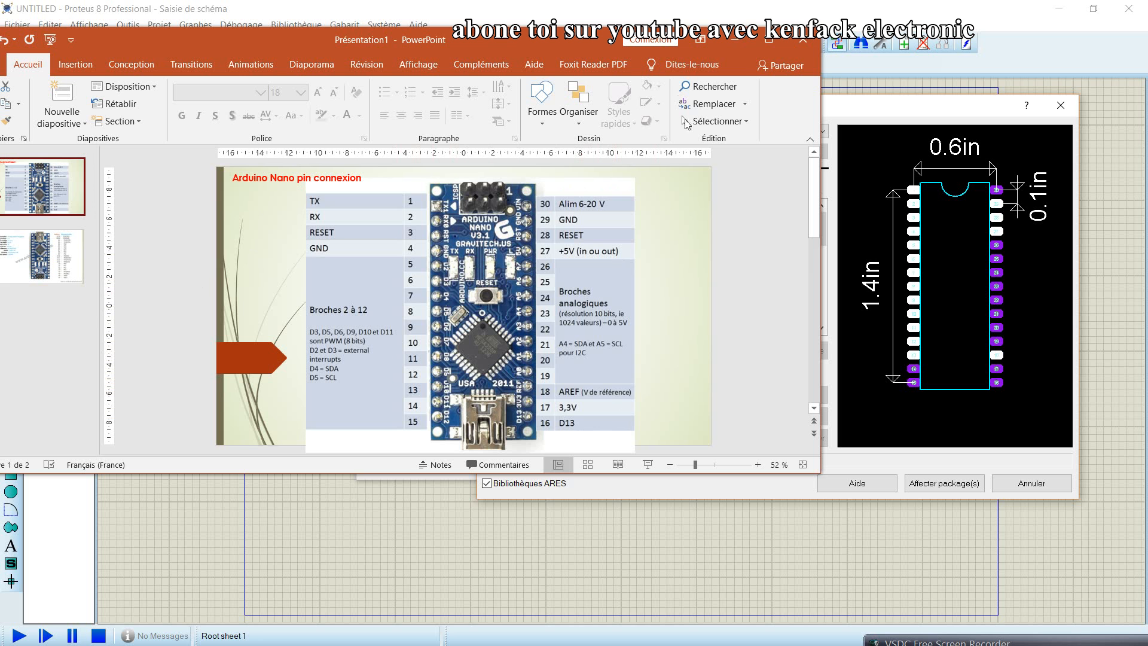
pyautogui.click(737, 42)
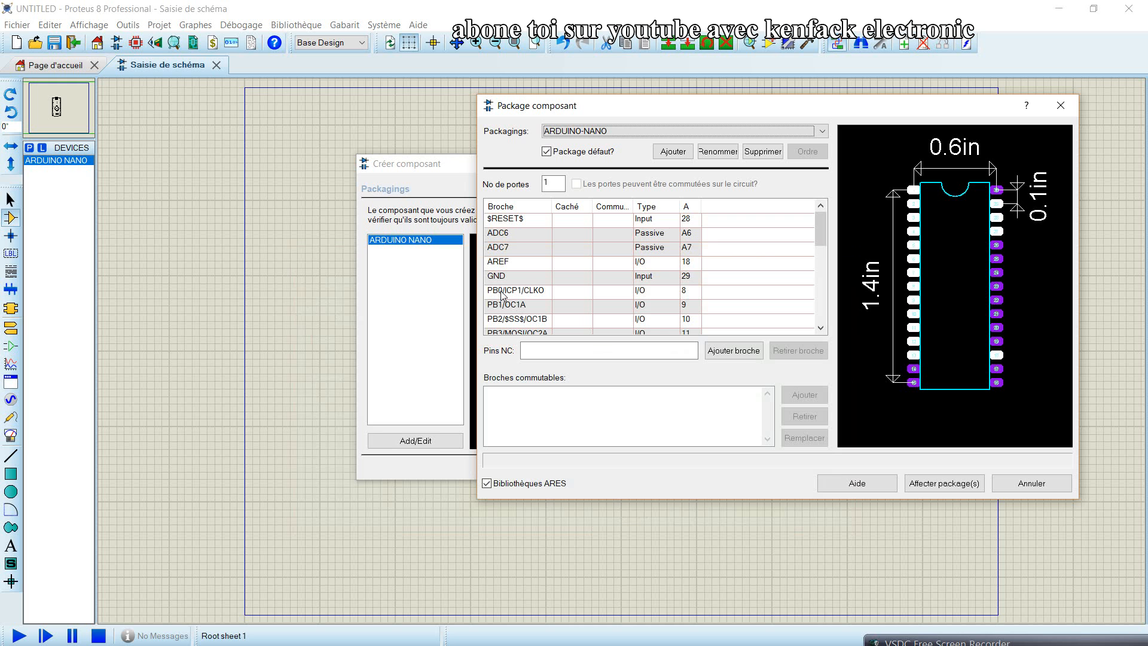
pyautogui.click(689, 291)
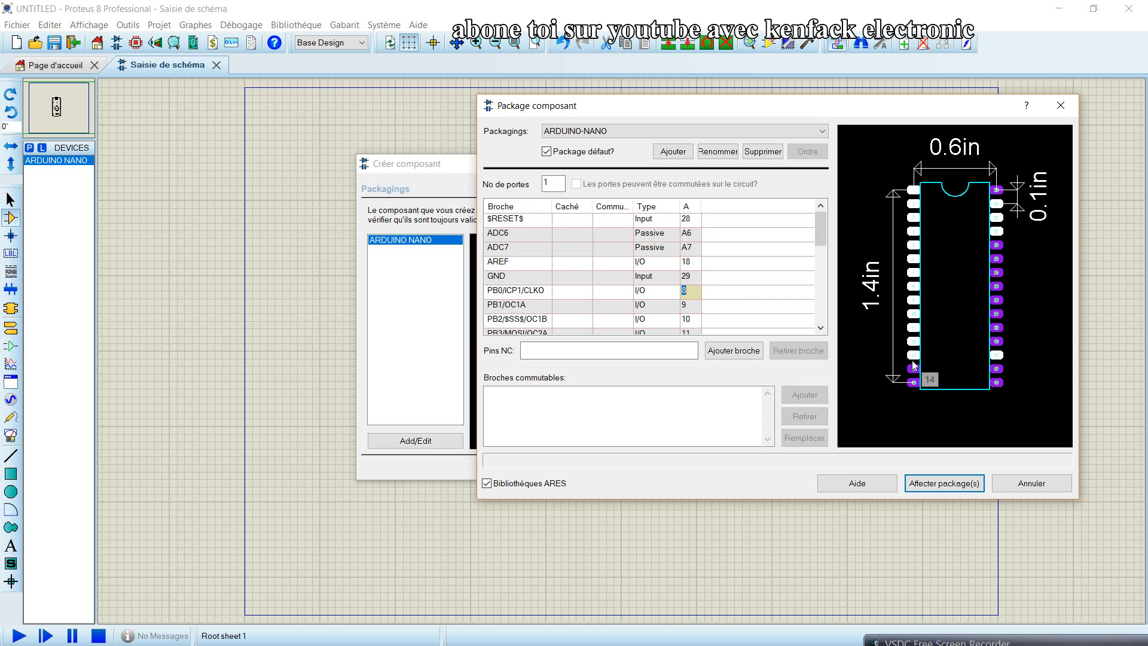
pyautogui.click(913, 329)
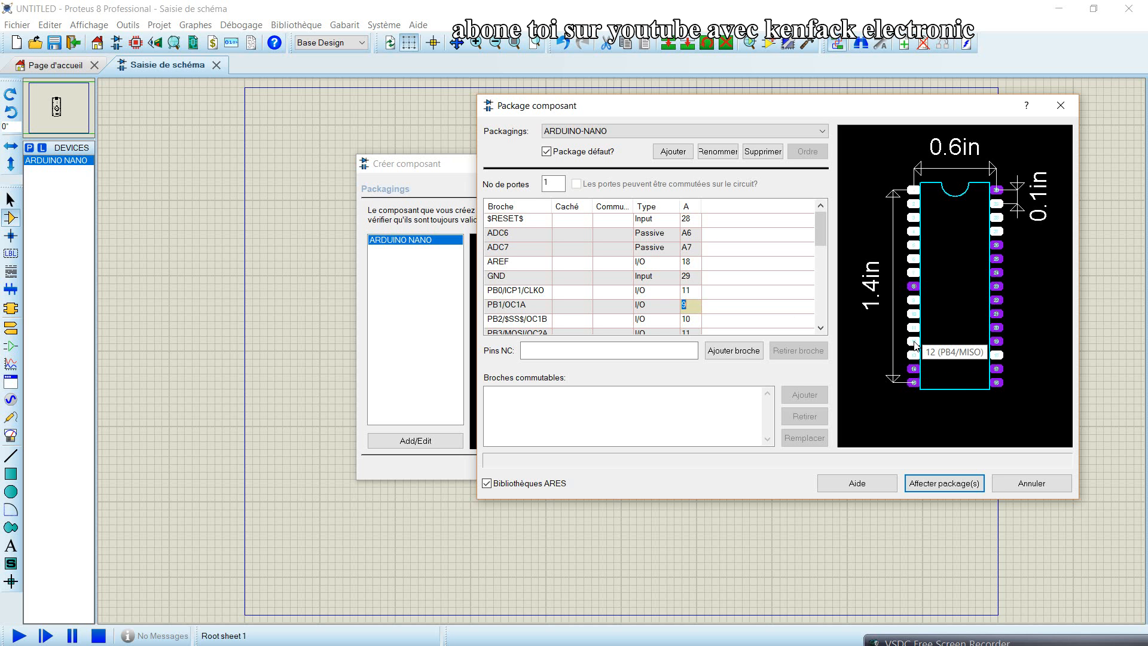
# Step: Assign PB1 to pad 12, PB2 to 13, PB3 to 14, PB4 to 15 and PB5 to 16
pyautogui.write('12')
pyautogui.press('Return')
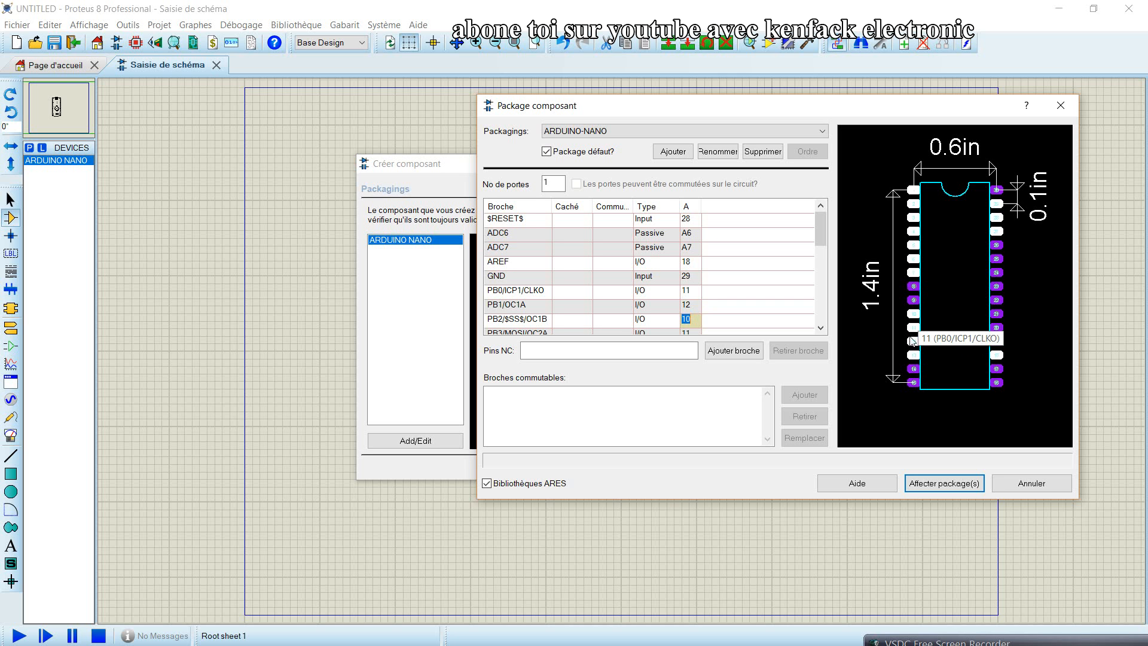
pyautogui.click(915, 357)
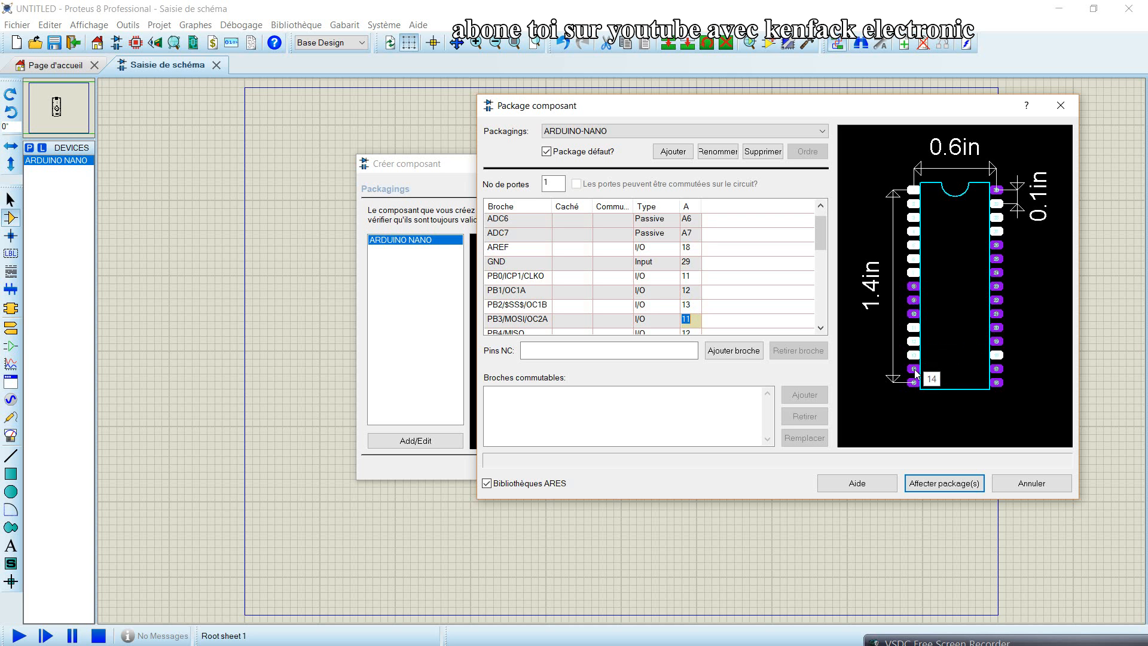
pyautogui.click(914, 368)
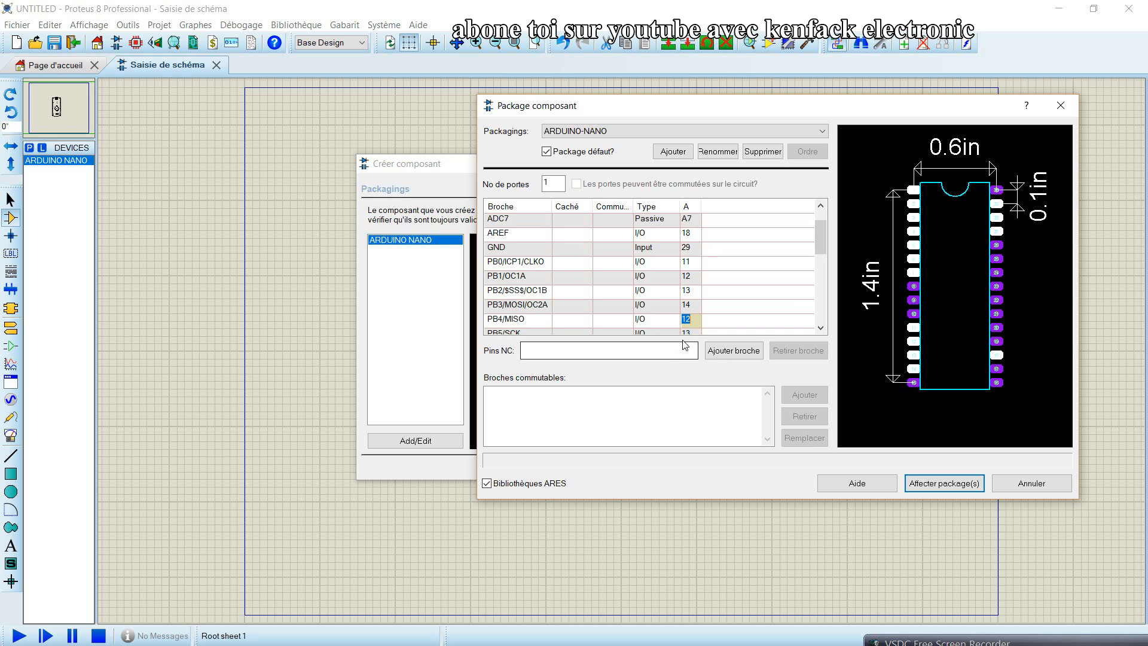
pyautogui.click(914, 383)
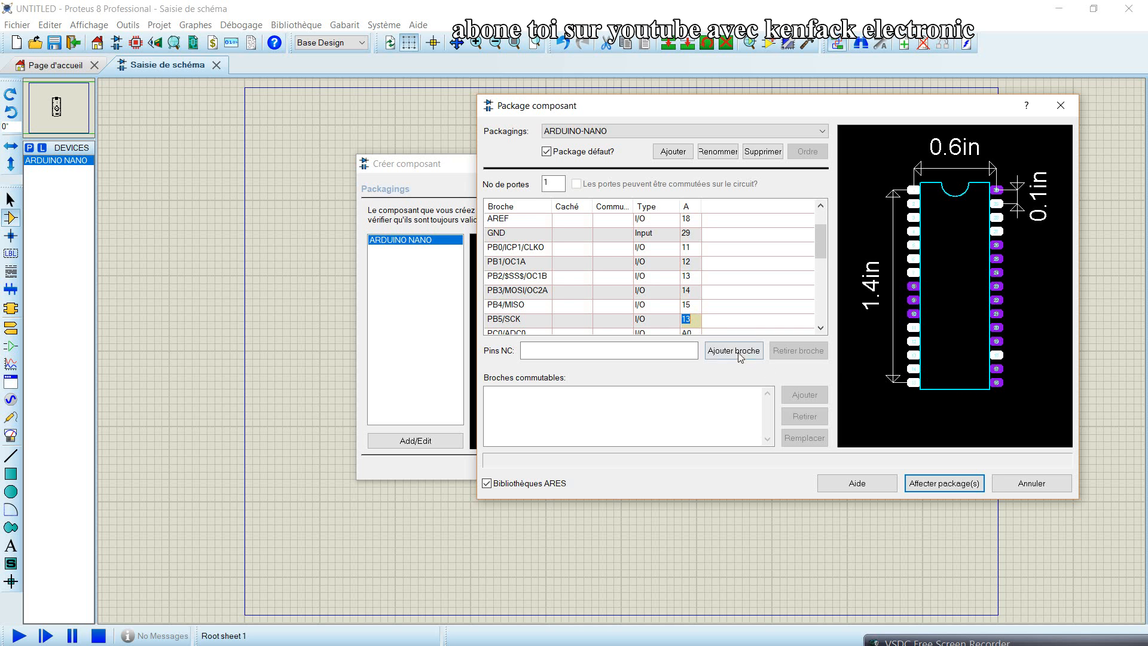
pyautogui.click(998, 383)
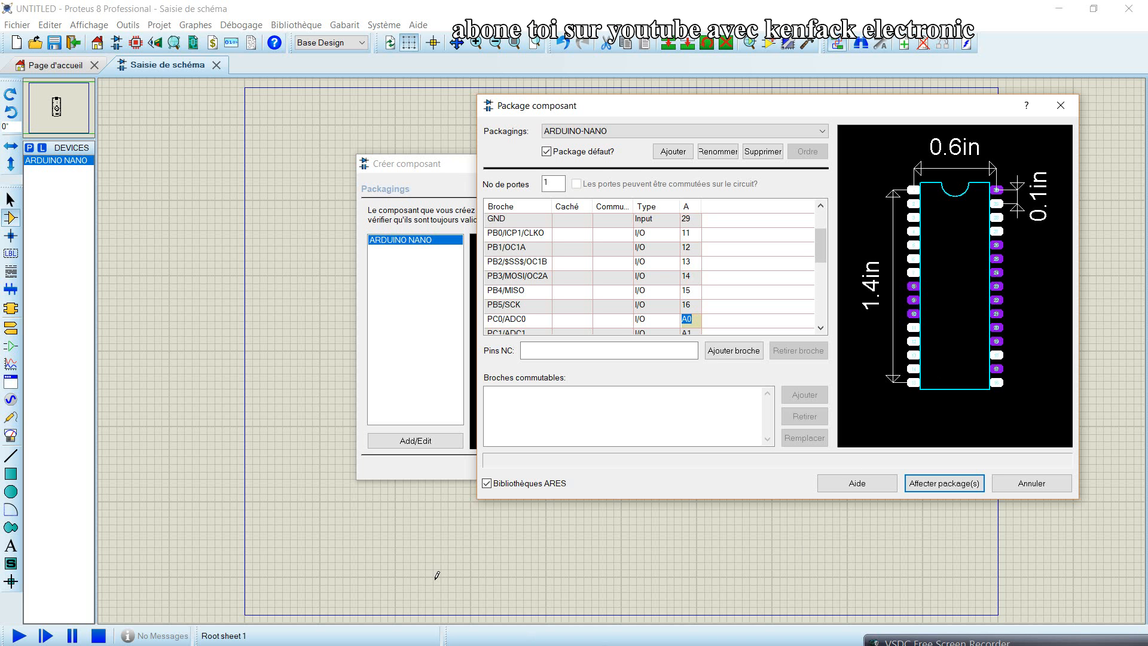
# Step: Look up the analog pins on both PowerPoint pinout slides and assign the PC0/ADC0 pin to pad 19 in Proteus
pyautogui.press('super+Tab')
pyautogui.click(428, 200)
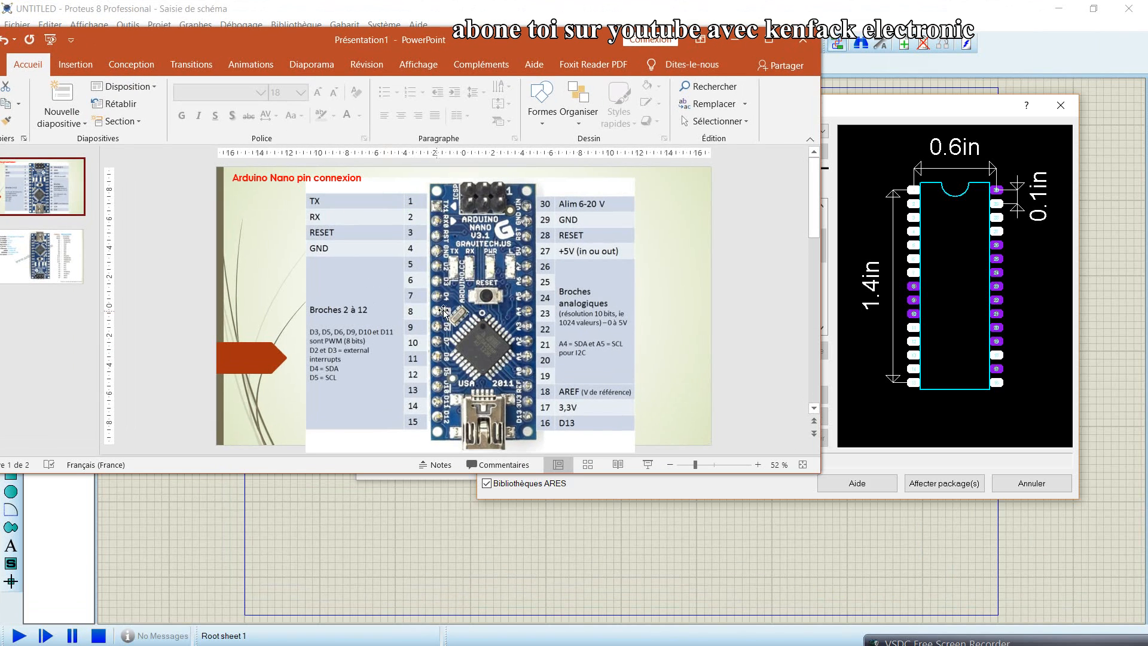
pyautogui.click(6, 281)
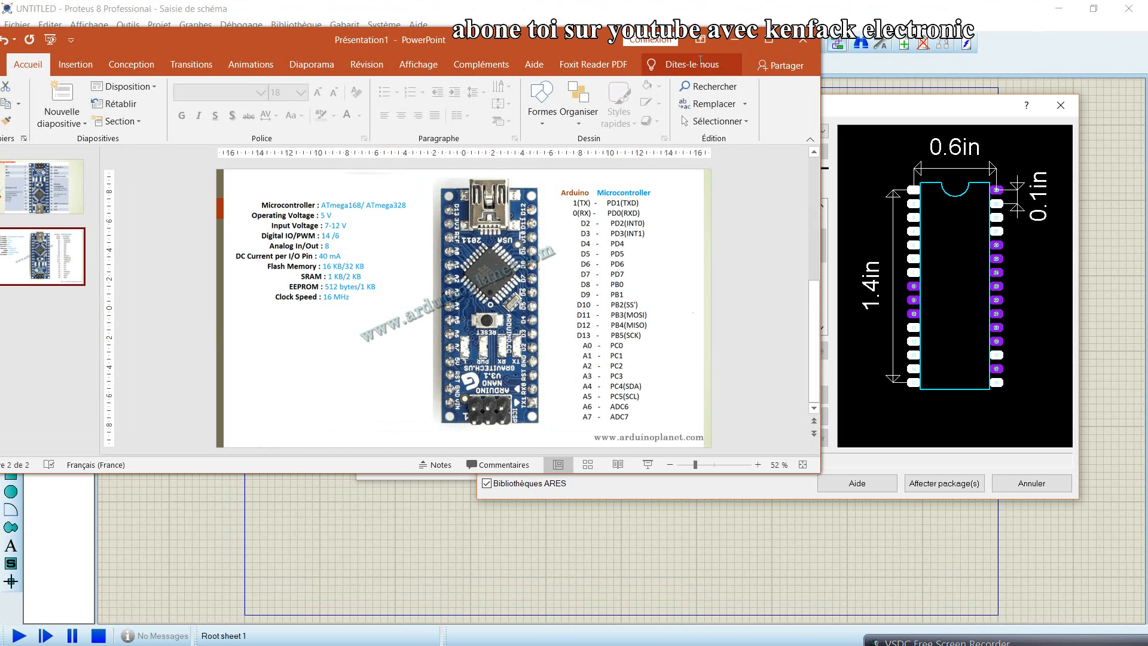
pyautogui.click(735, 42)
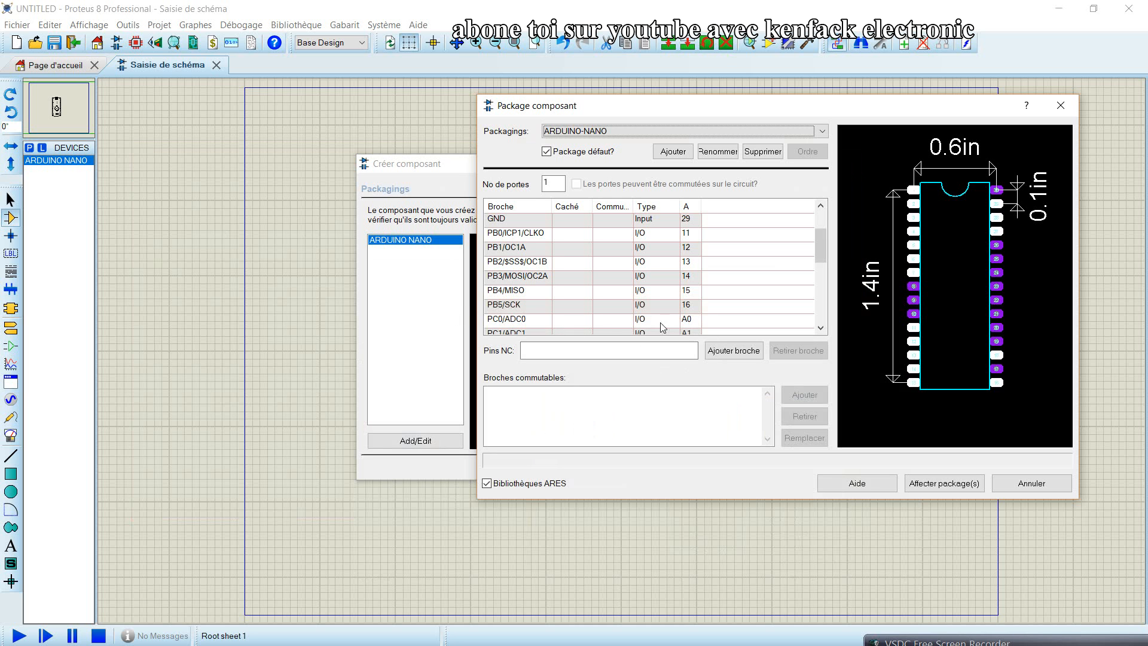
pyautogui.doubleClick(688, 319)
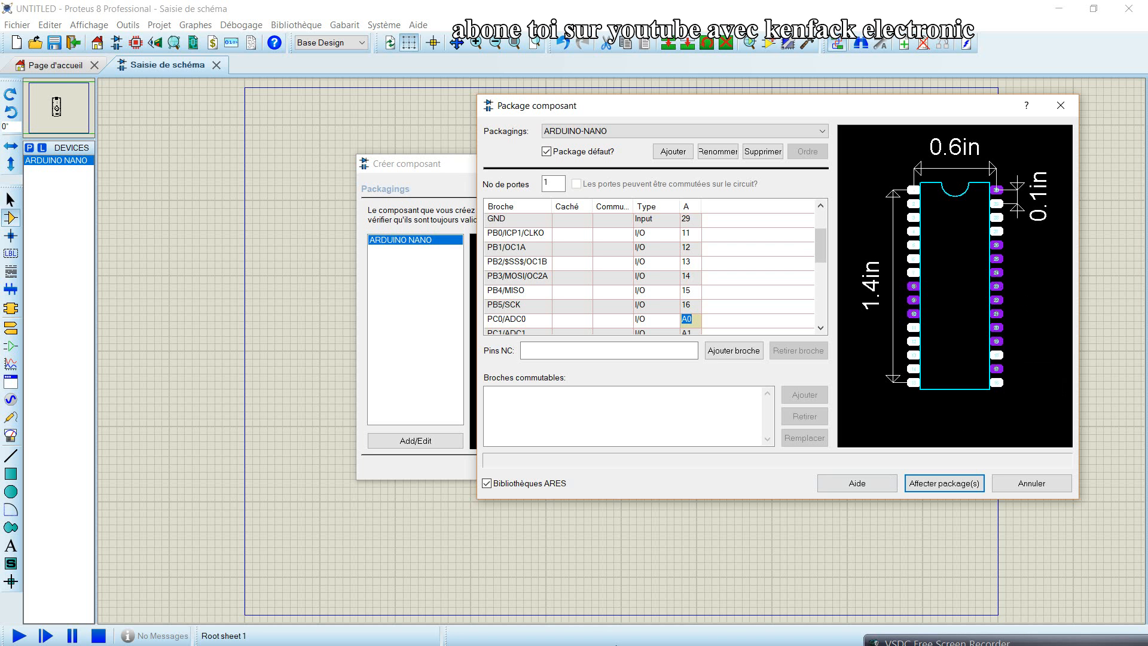
pyautogui.press('super+Tab')
pyautogui.click(431, 234)
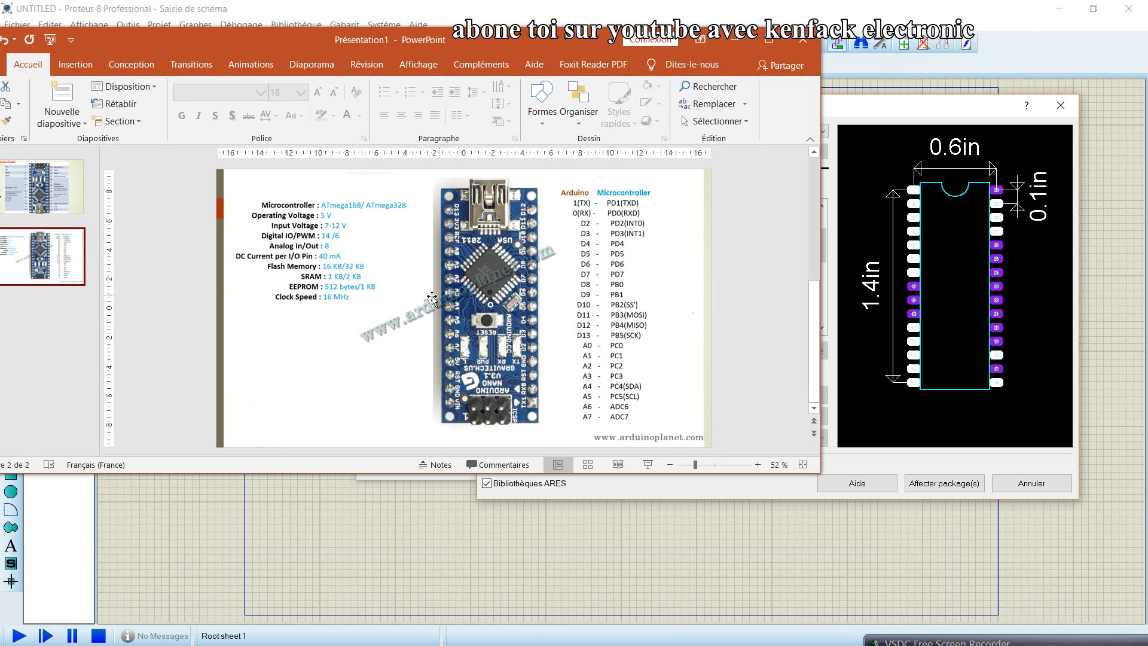
pyautogui.click(54, 191)
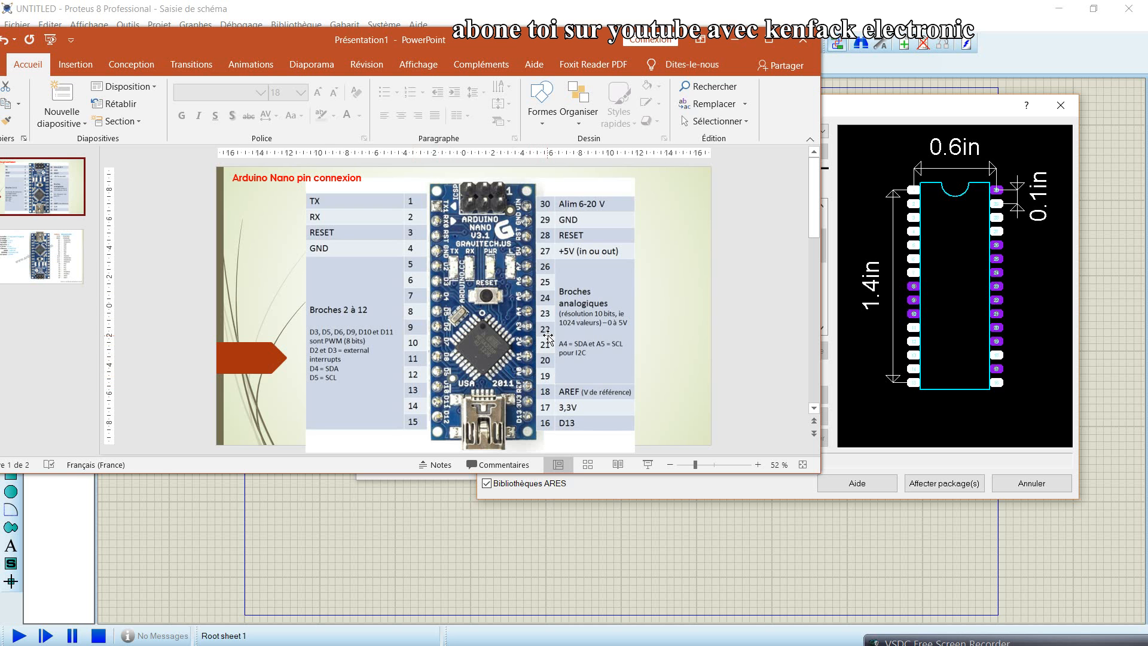
pyautogui.click(742, 41)
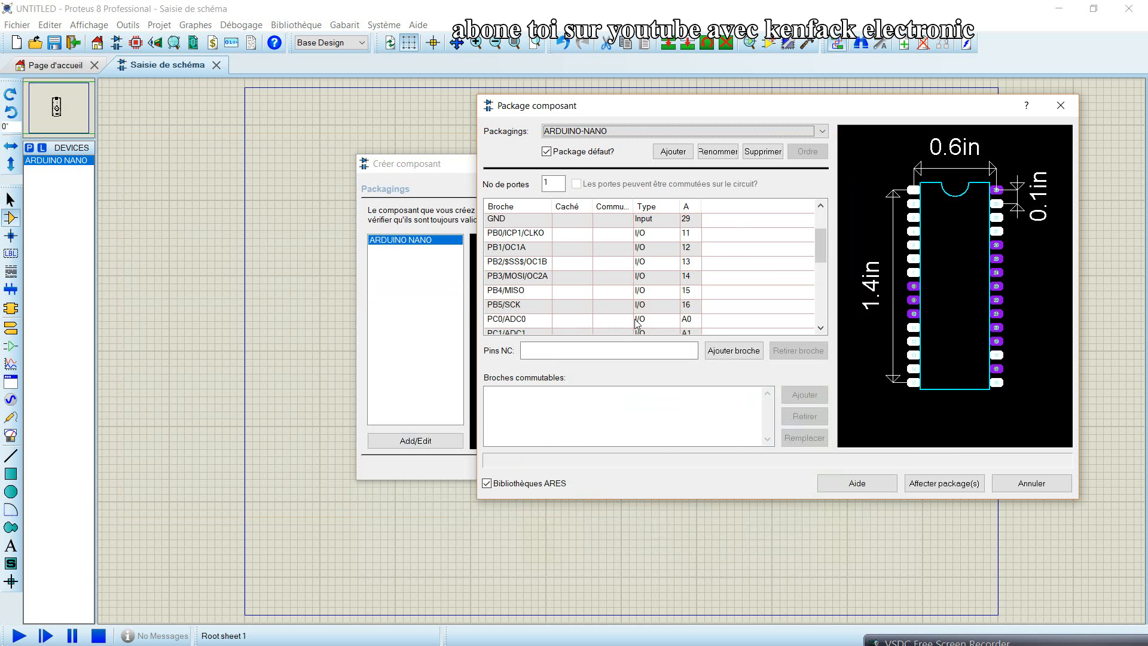
pyautogui.doubleClick(688, 320)
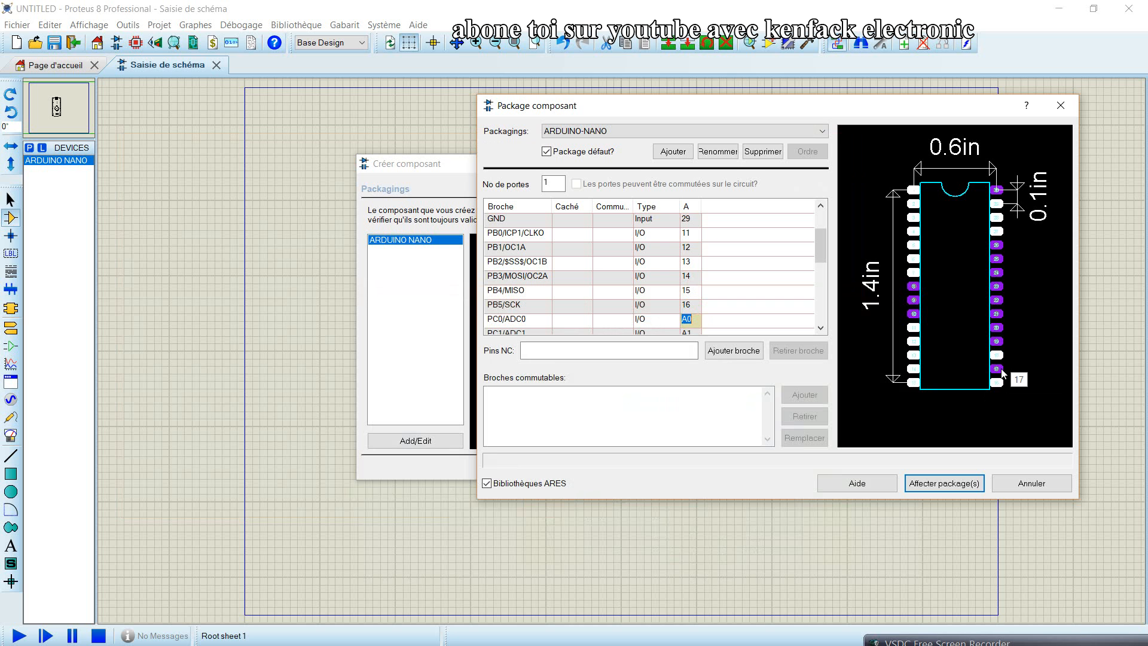
pyautogui.click(1000, 345)
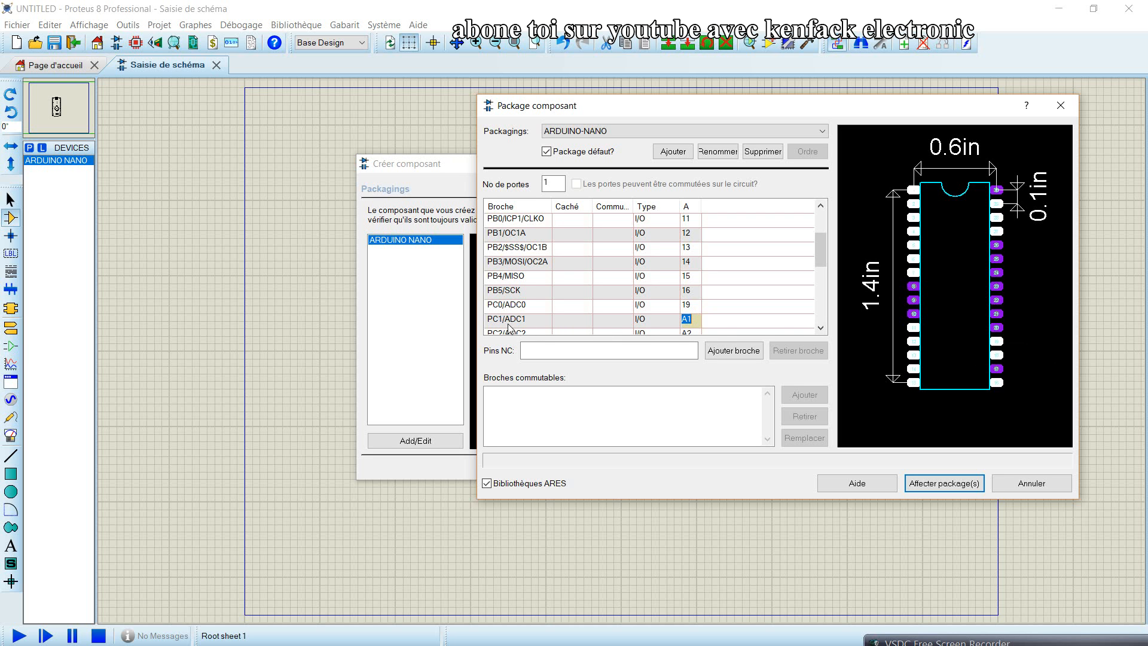
# Step: Assign PC1 to pad 20, PC2 to 21, PC3 to 22, PC4 to 23 and PC5 to 24
pyautogui.click(1002, 333)
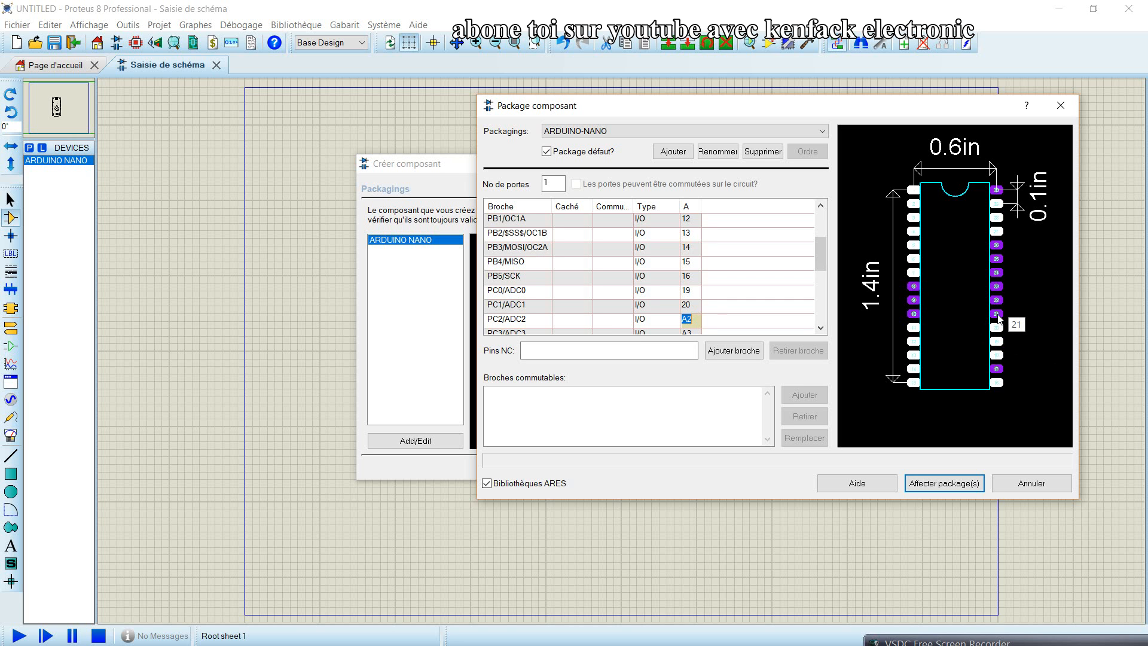
pyautogui.click(1000, 319)
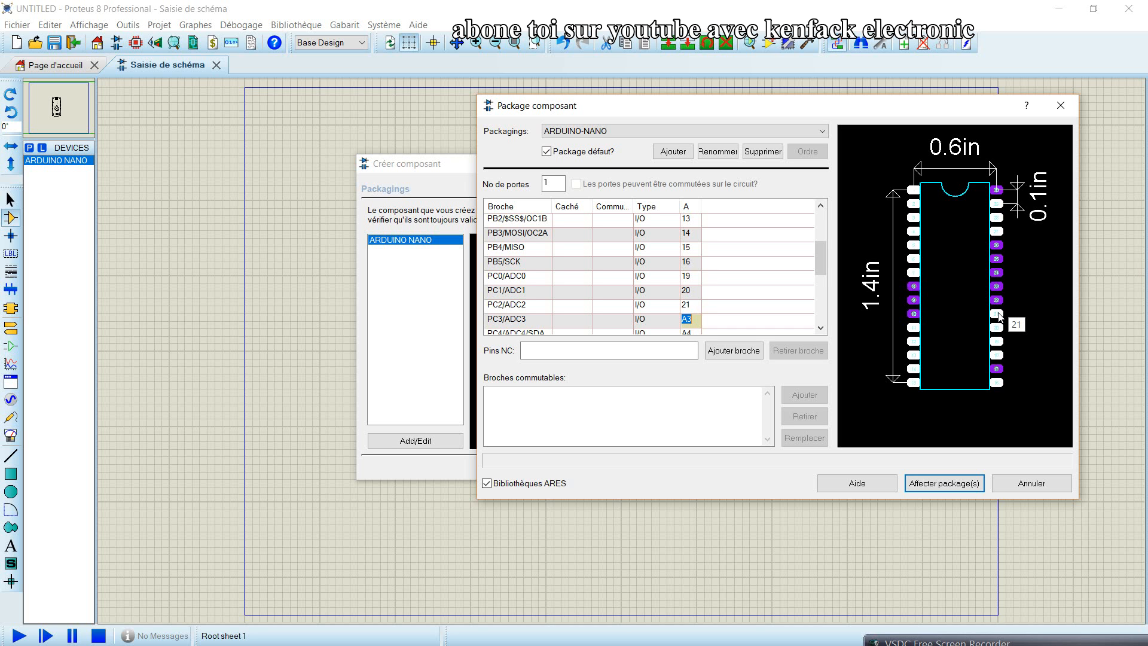
pyautogui.click(997, 300)
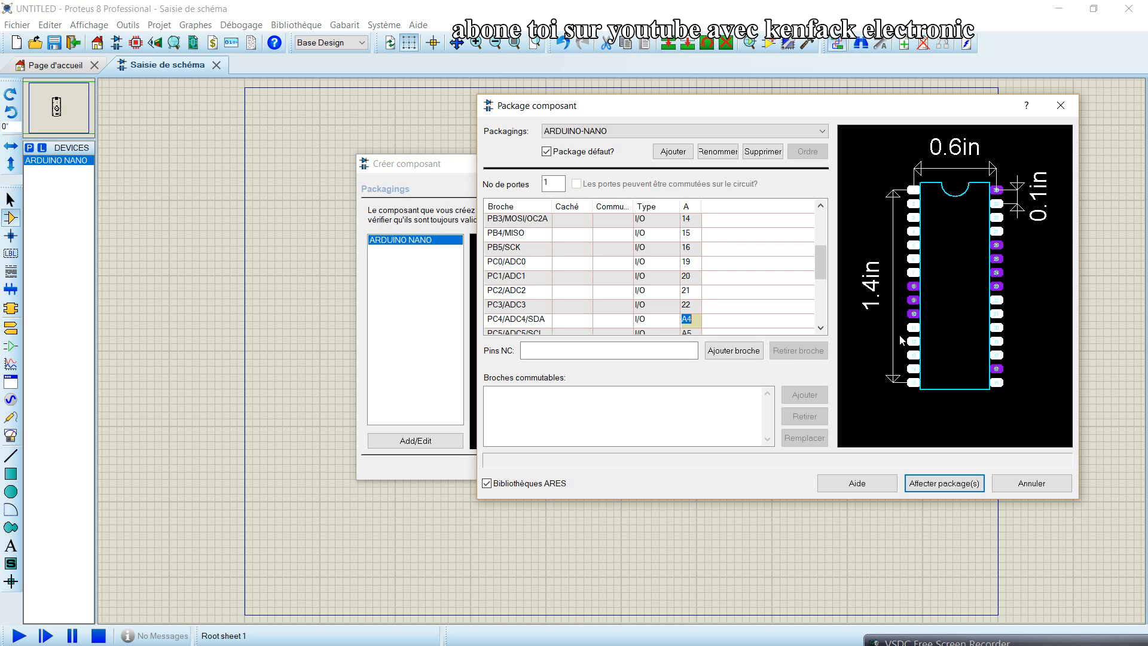
pyautogui.click(996, 289)
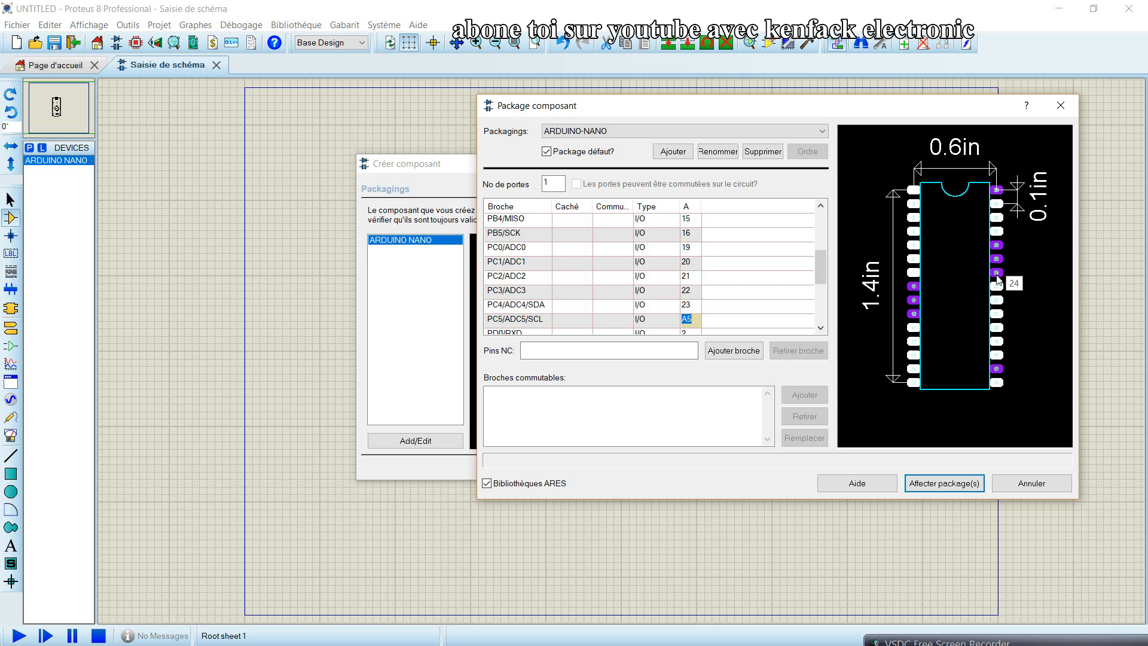
pyautogui.click(997, 274)
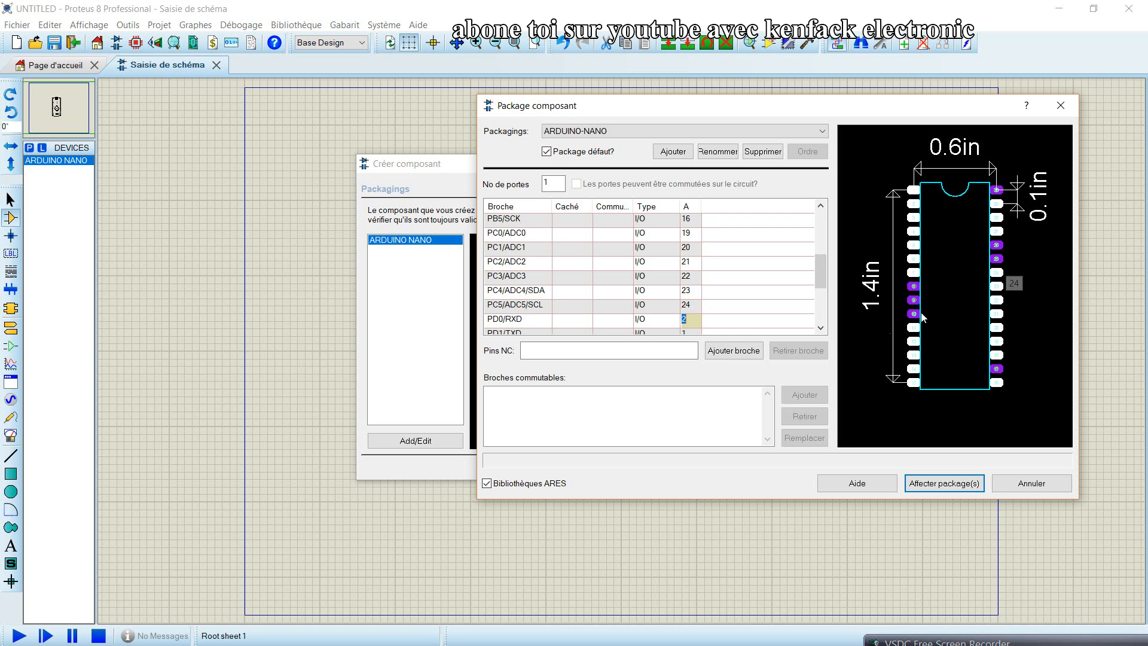
# Step: Review the pad numbers of the PD pins, starting from PD0/RXD, in the pin list
pyautogui.click(692, 323)
pyautogui.scroll(-1, 533, 308)
pyautogui.scroll(-1, 533, 308)
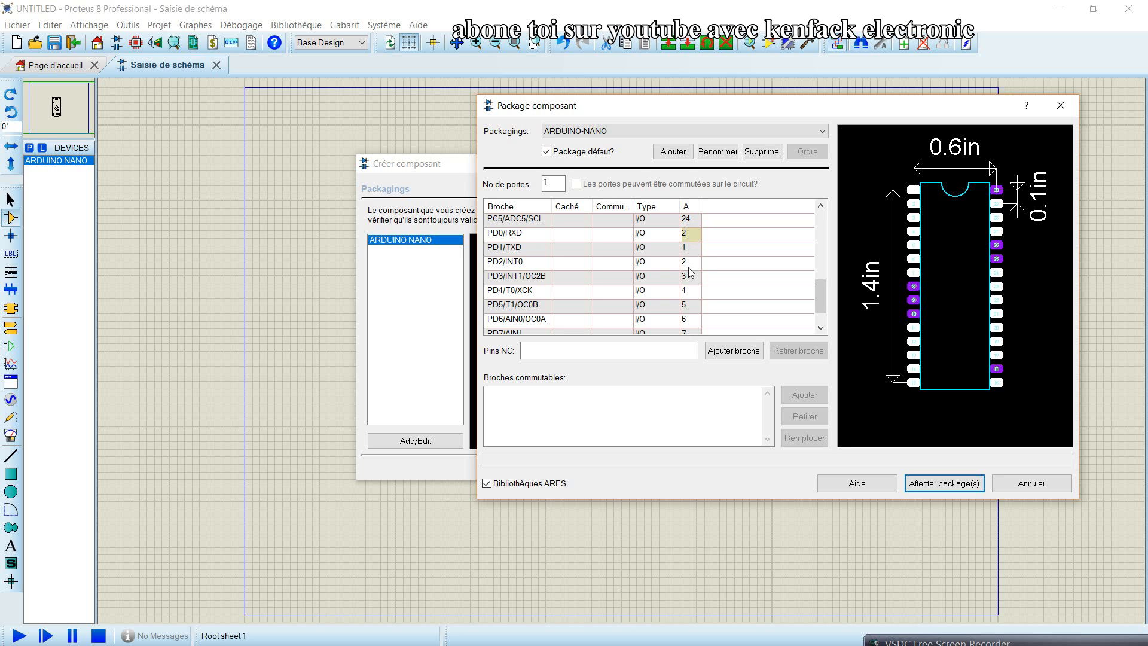
pyautogui.moveTo(974, 644); pyautogui.dragTo(873, 512)
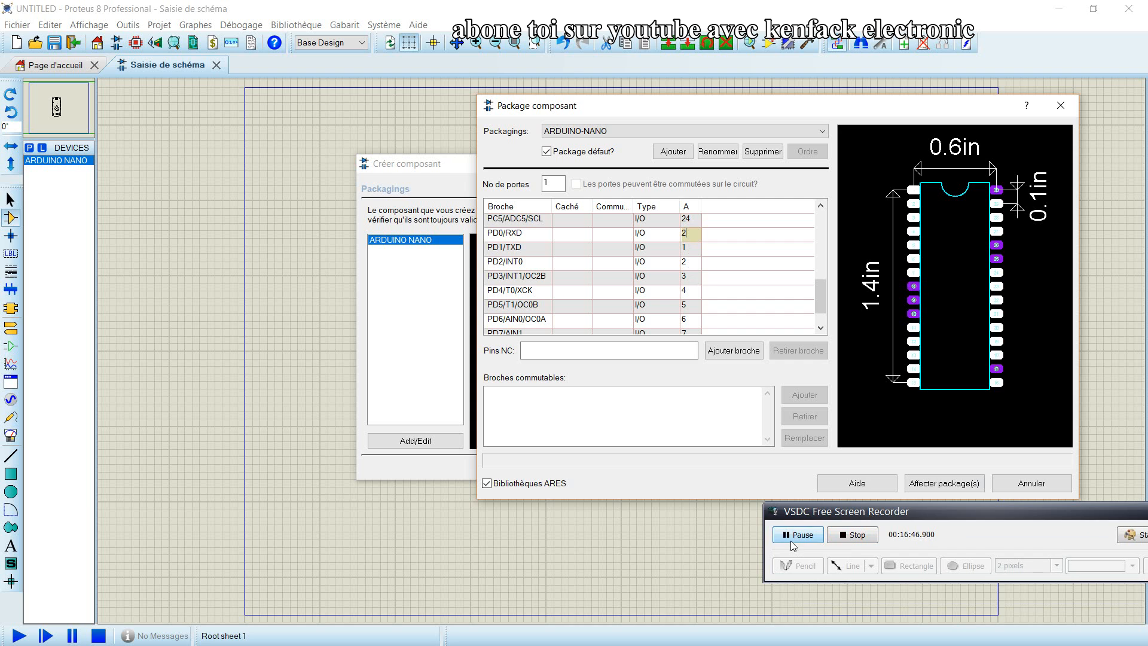
pyautogui.click(936, 516)
pyautogui.moveTo(937, 516); pyautogui.dragTo(974, 645)
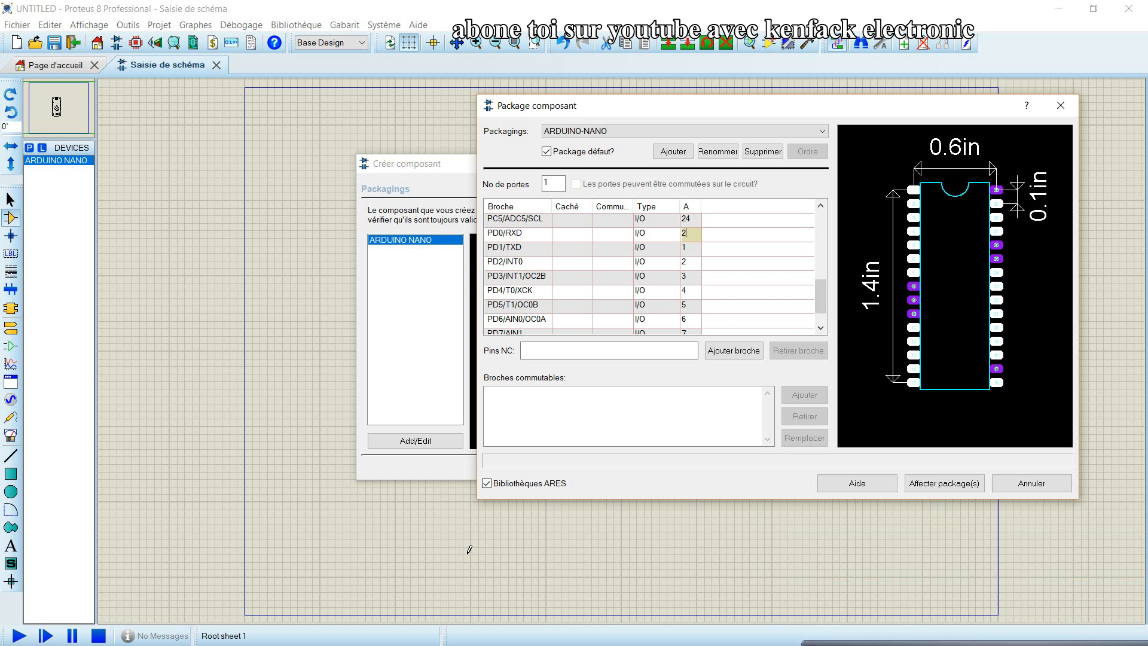
# Step: Look up the digital pins on both PowerPoint pinout slides and assign PD2/INT0 to pad 5 in Proteus
pyautogui.press('super+Tab')
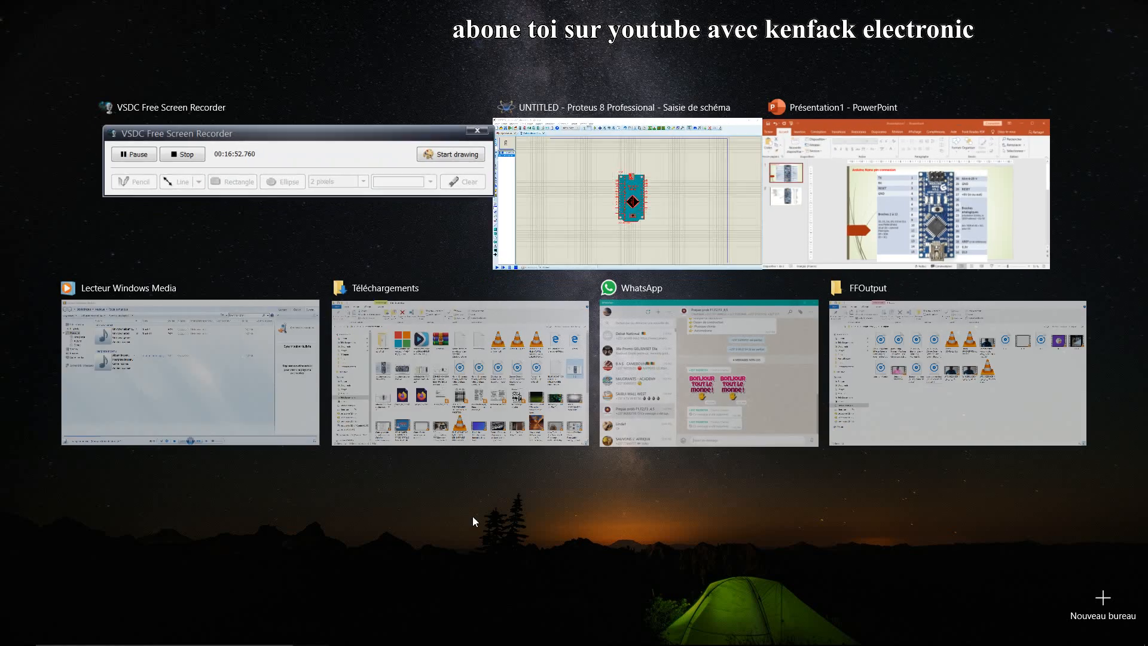
pyautogui.click(909, 179)
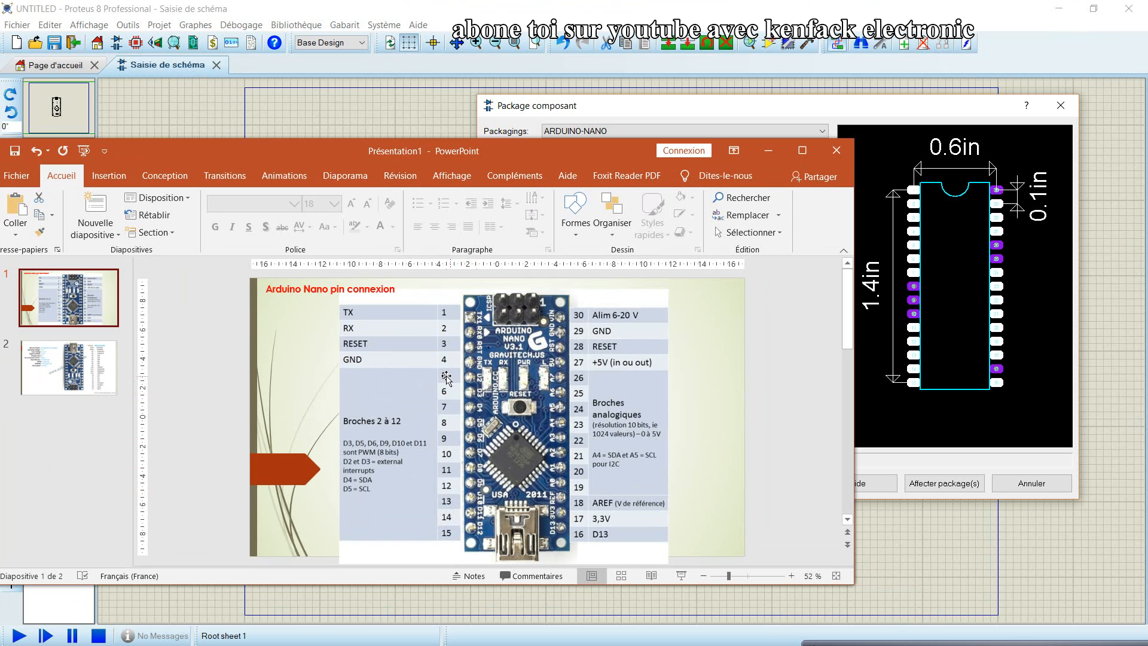
pyautogui.click(111, 370)
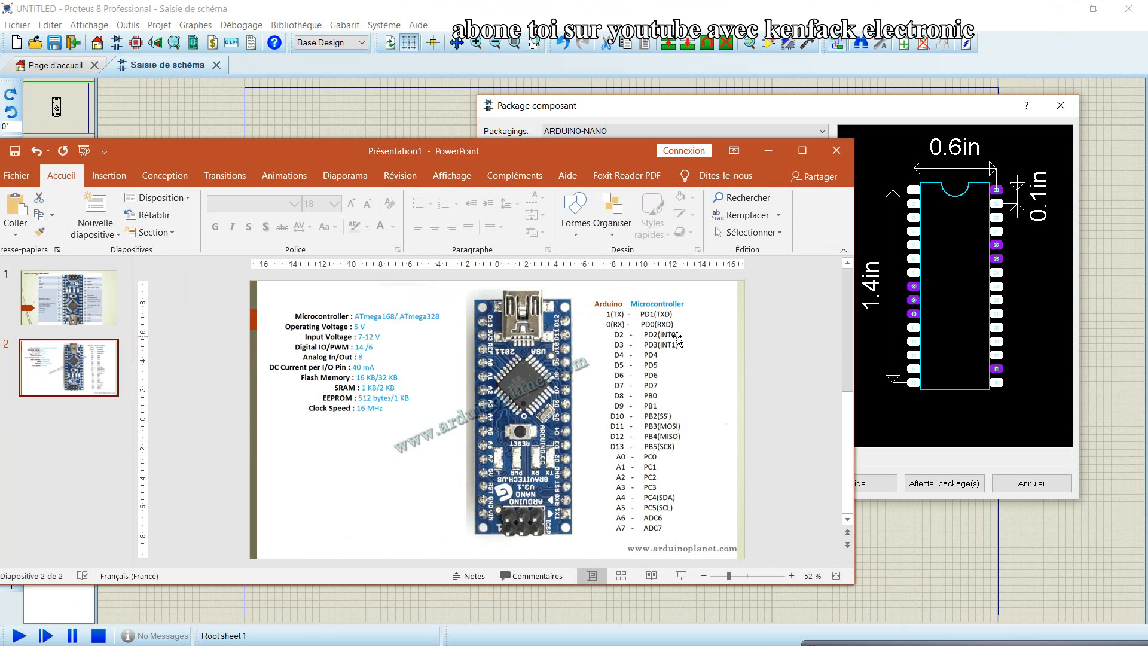
pyautogui.click(694, 114)
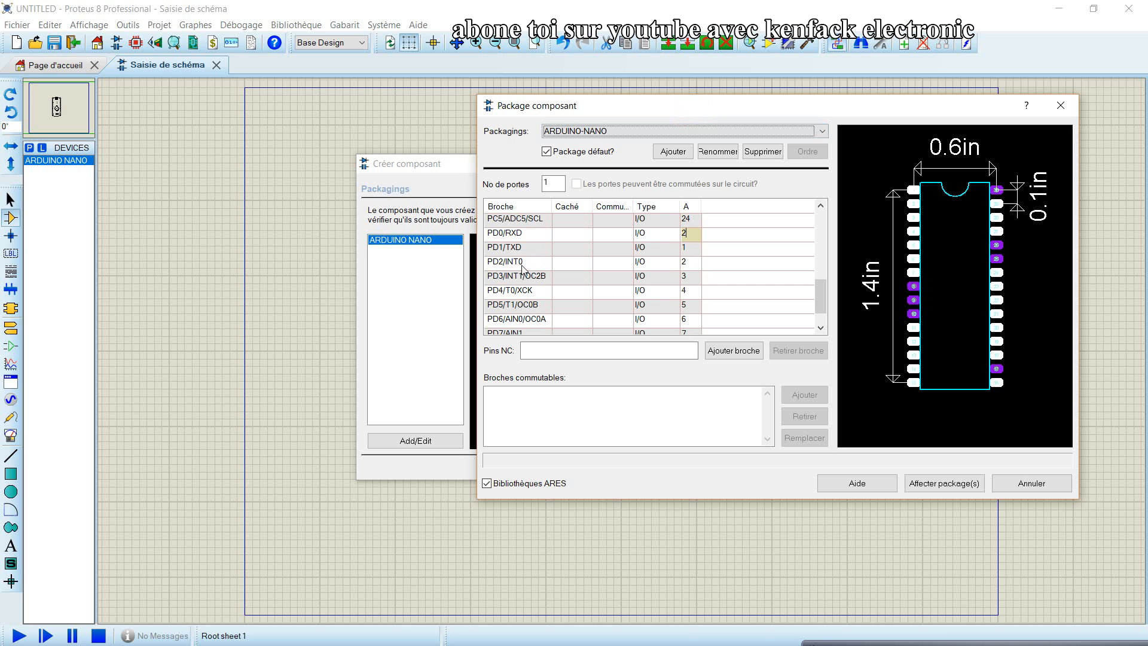
pyautogui.click(688, 261)
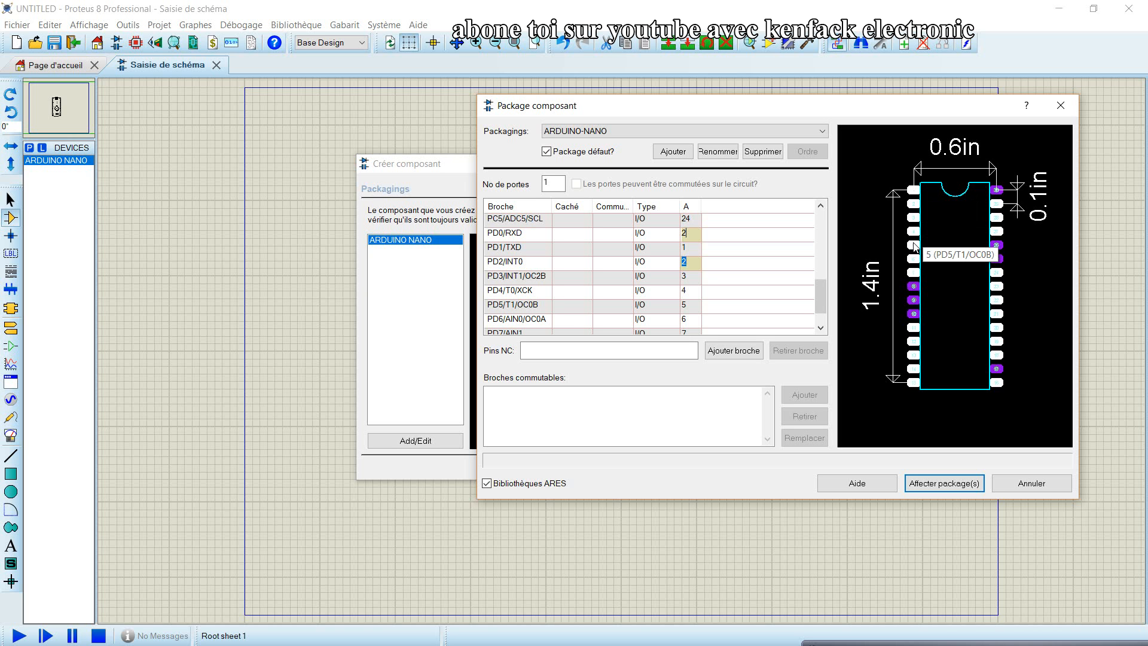
pyautogui.write('5')
pyautogui.press('Return')
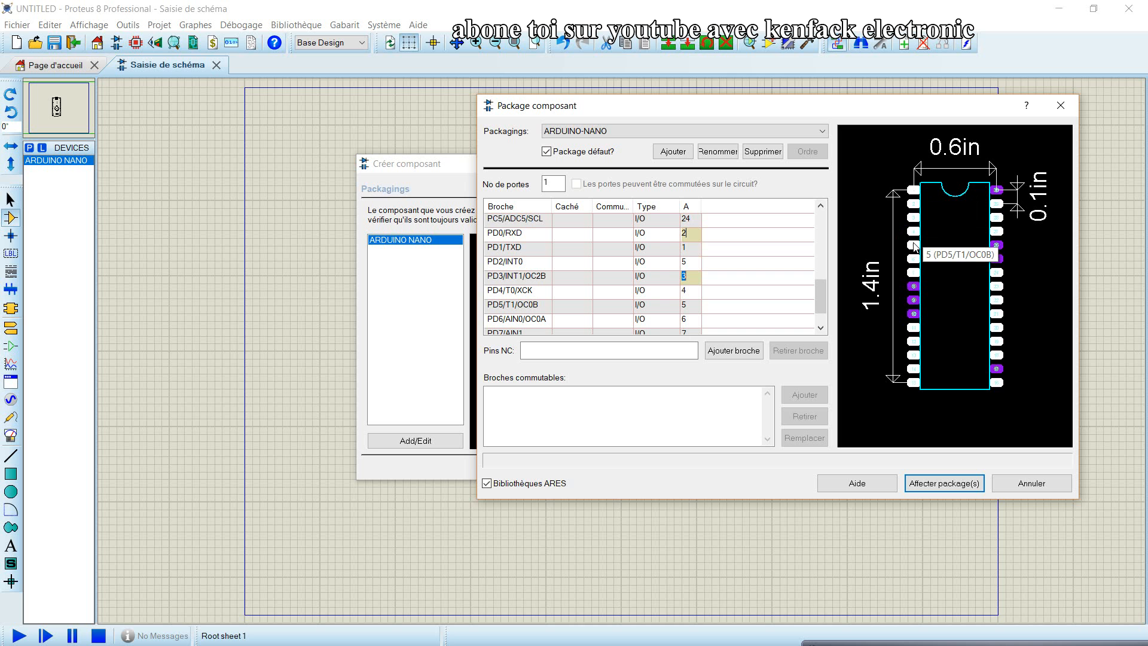
# Step: Assign the PD5/T1/OC0B pin to pad 8 of the ARDUINO-NANO package
pyautogui.click(689, 261)
pyautogui.moveTo(942, 644); pyautogui.dragTo(863, 499)
pyautogui.click(764, 526)
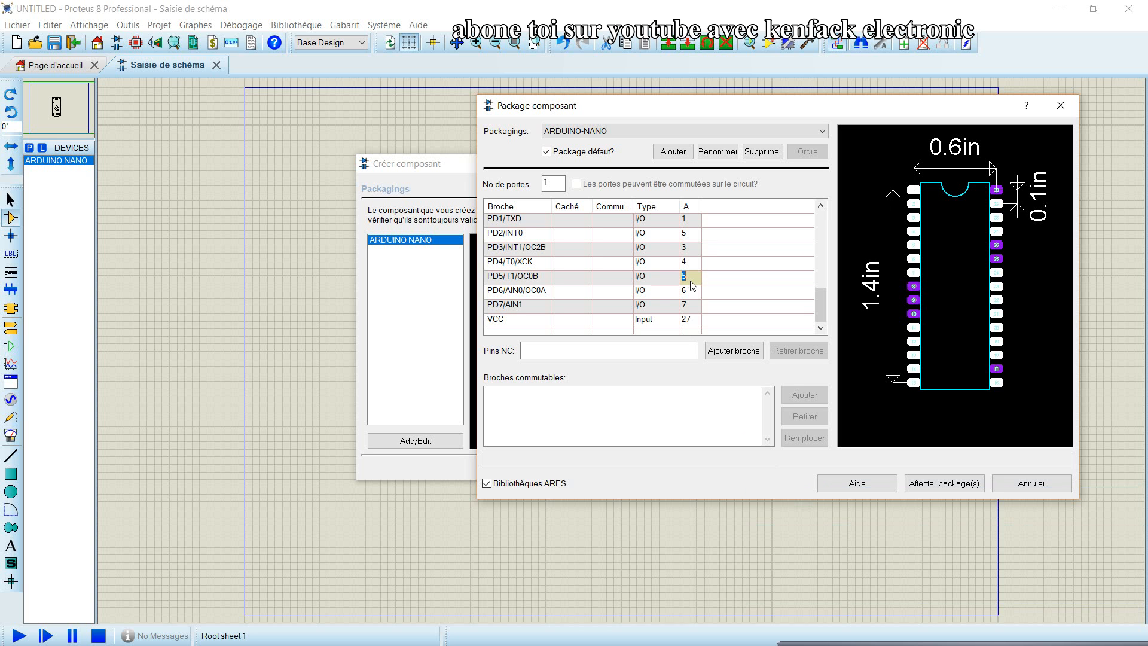
pyautogui.click(915, 288)
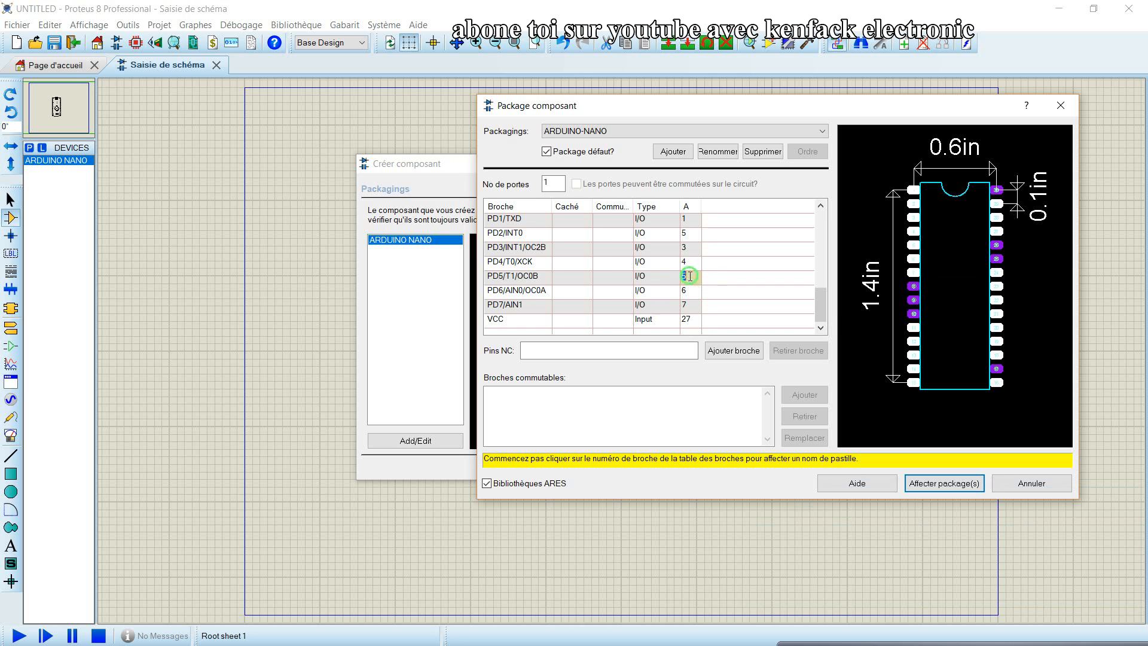
pyautogui.click(914, 287)
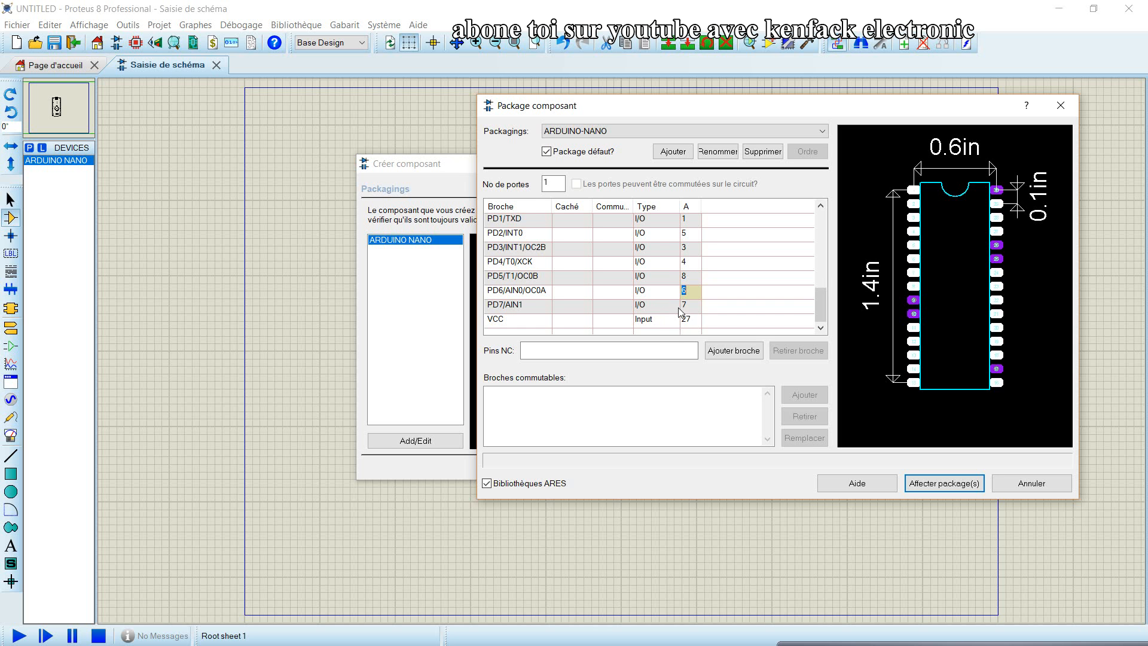
# Step: Check the analog pins on the PowerPoint pinout slides, and assign ADC6 to pad 25 and ADC7 to pad 26 in Proteus
pyautogui.scroll(6, 667, 299)
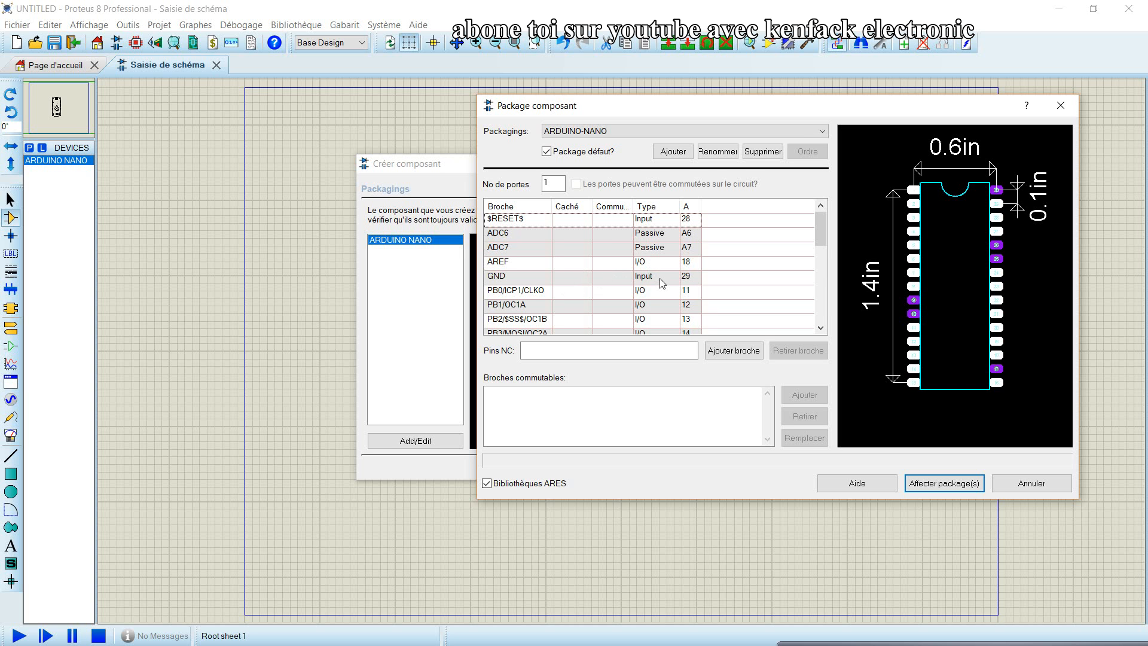
pyautogui.scroll(-1, 659, 280)
pyautogui.scroll(-2, 659, 282)
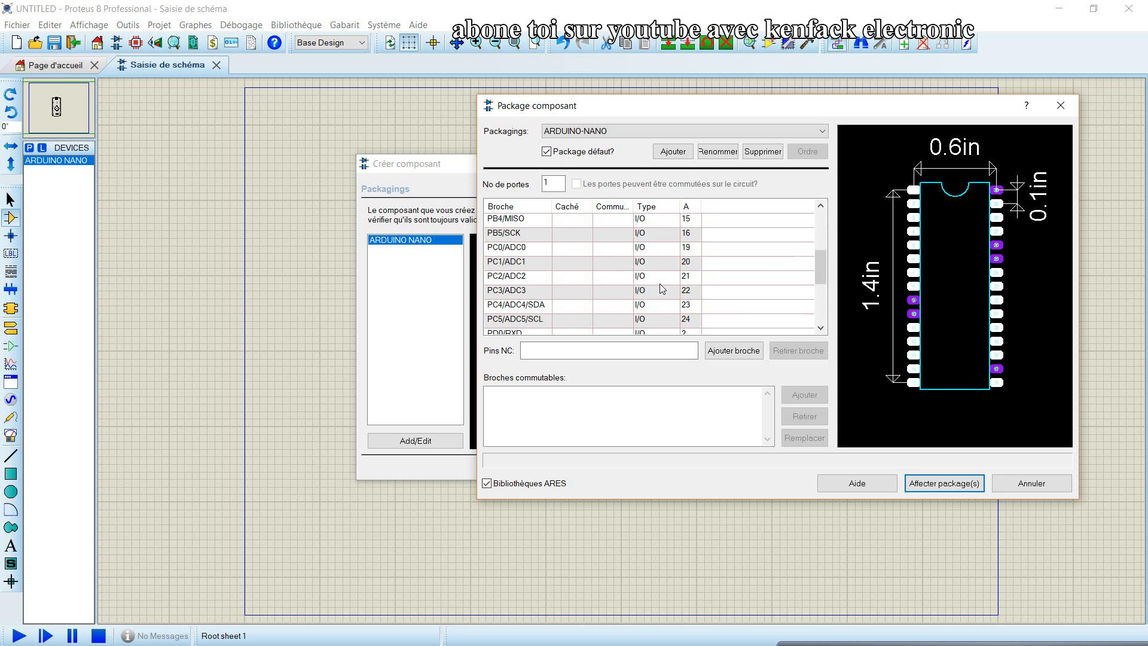
pyautogui.scroll(-3, 658, 279)
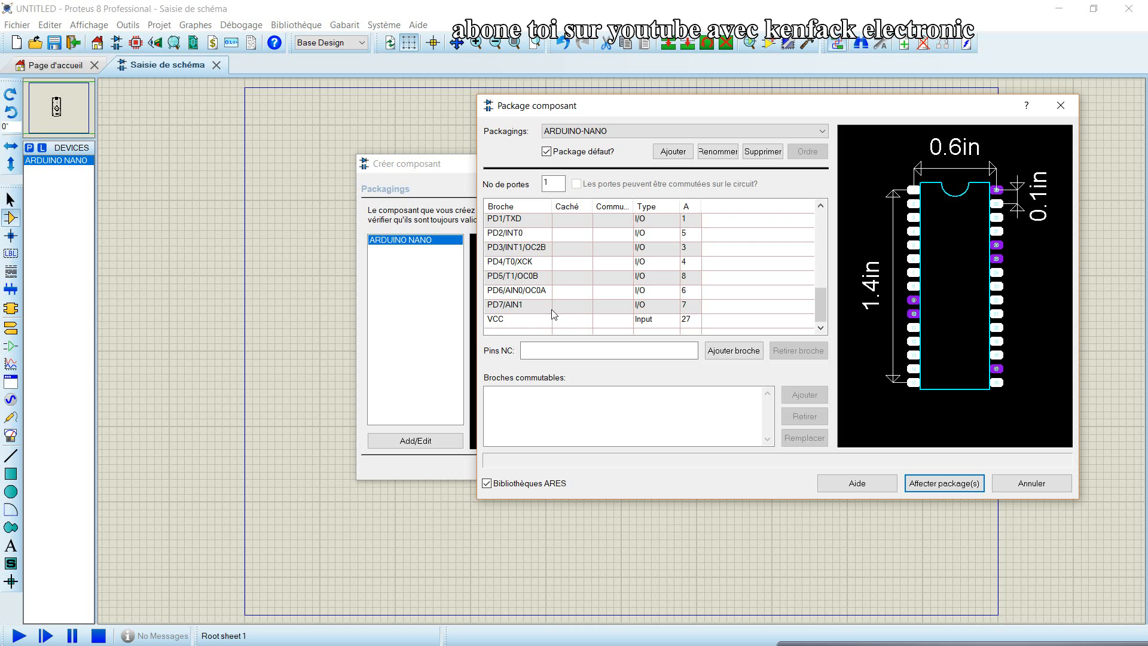
pyautogui.scroll(7, 619, 297)
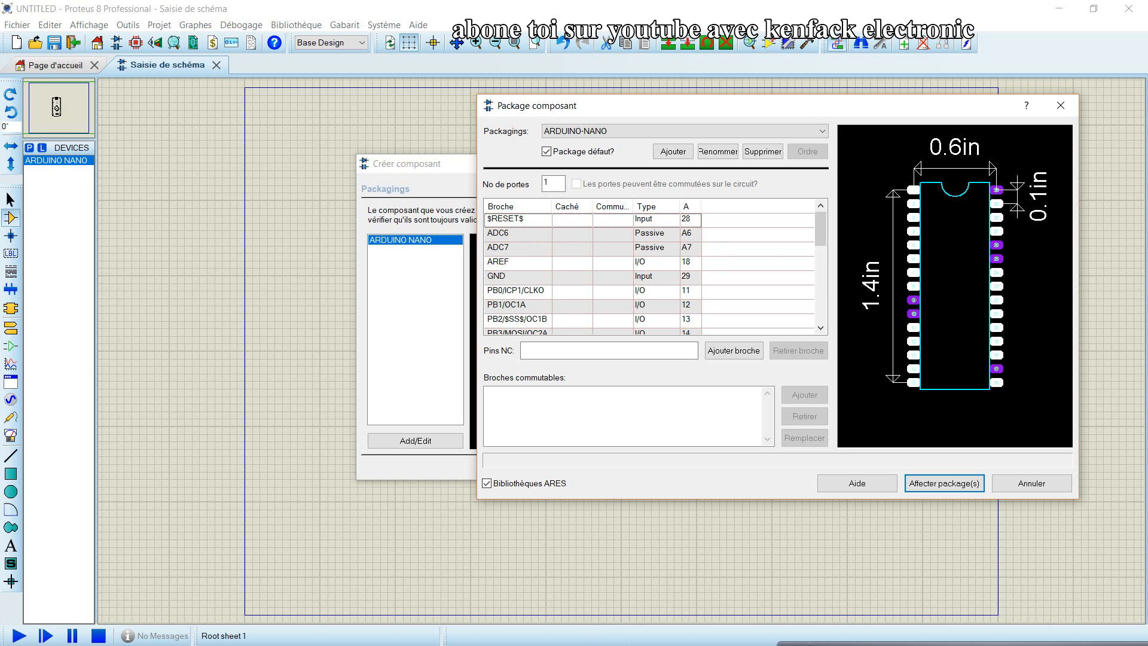
pyautogui.moveTo(830, 643); pyautogui.dragTo(802, 587)
pyautogui.click(788, 611)
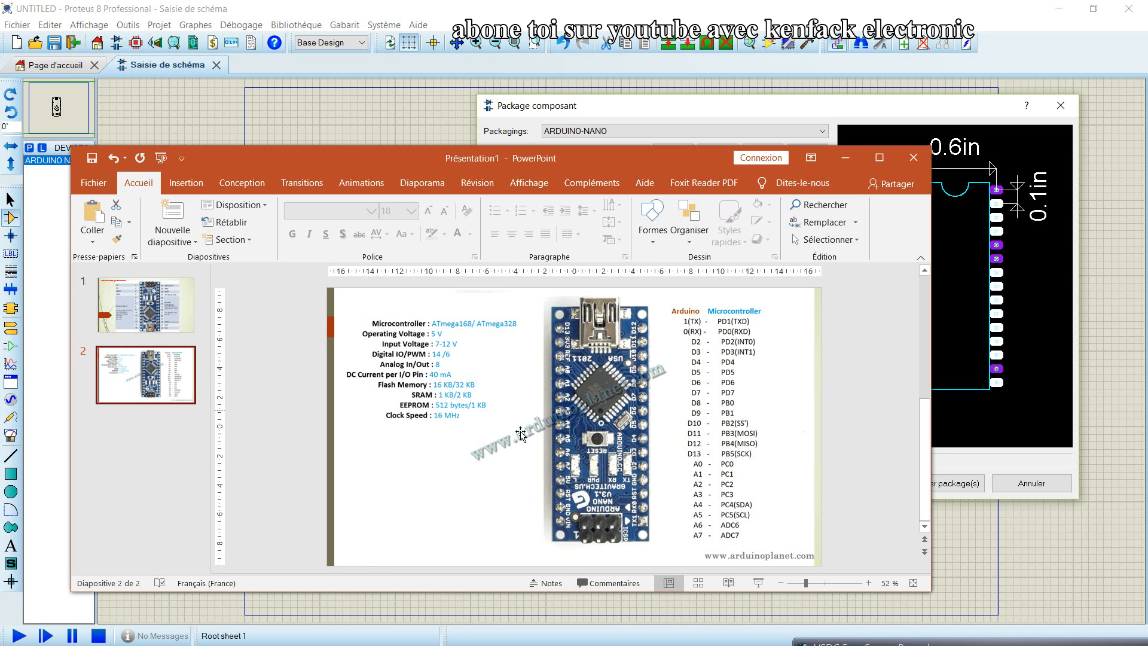
pyautogui.click(128, 310)
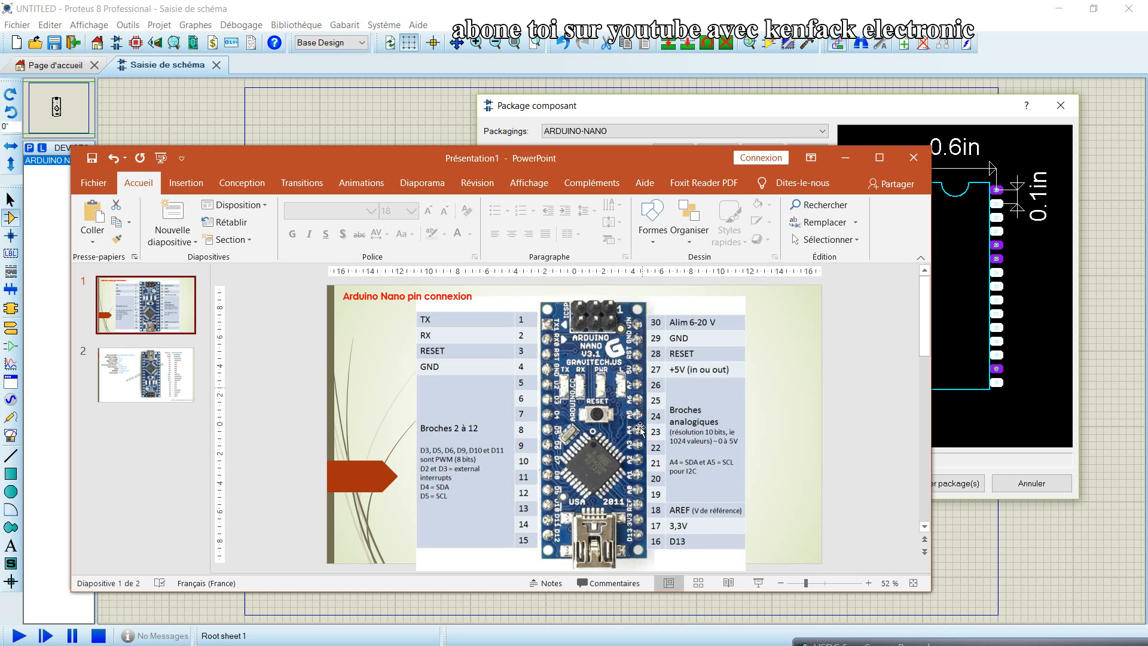
pyautogui.click(845, 159)
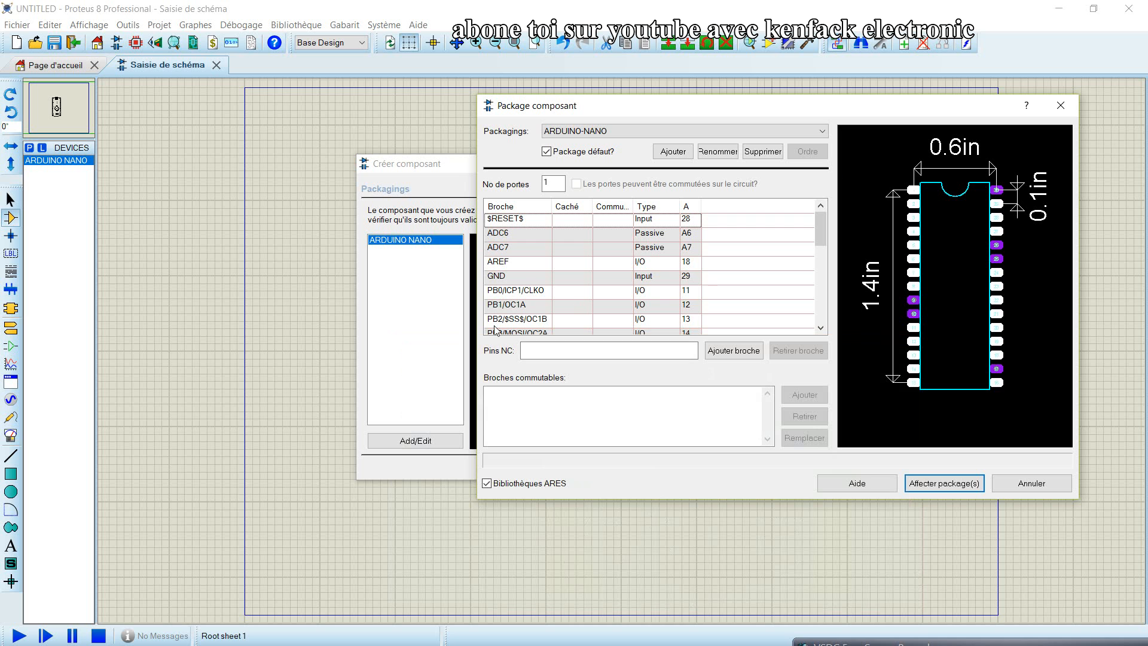
pyautogui.doubleClick(695, 234)
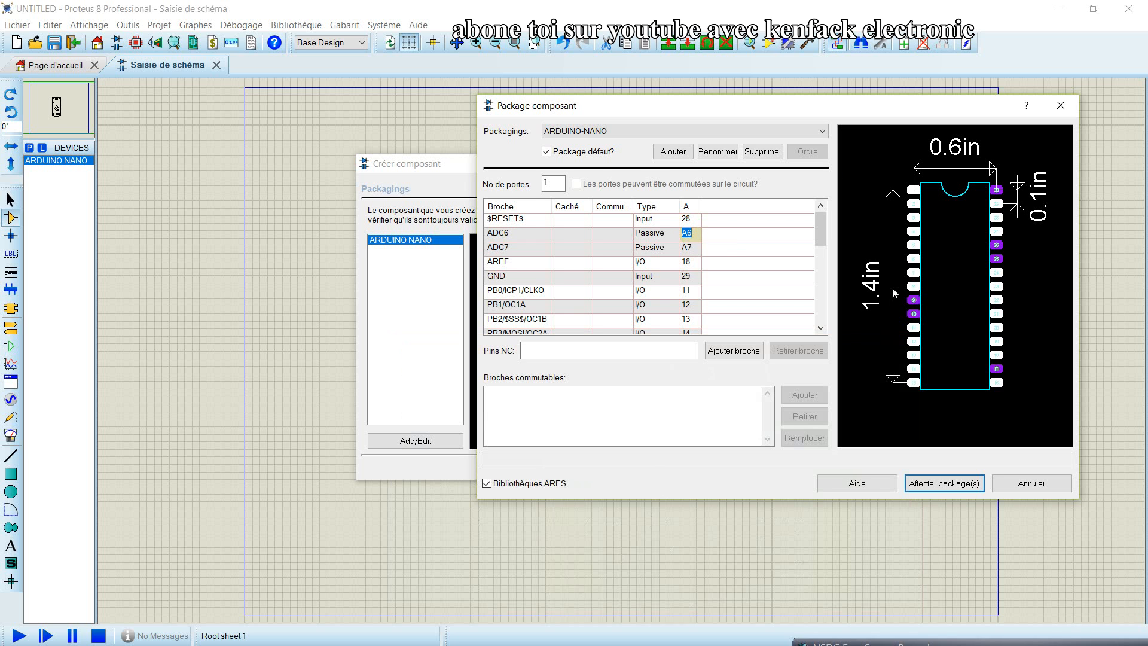
pyautogui.click(997, 260)
pyautogui.click(997, 245)
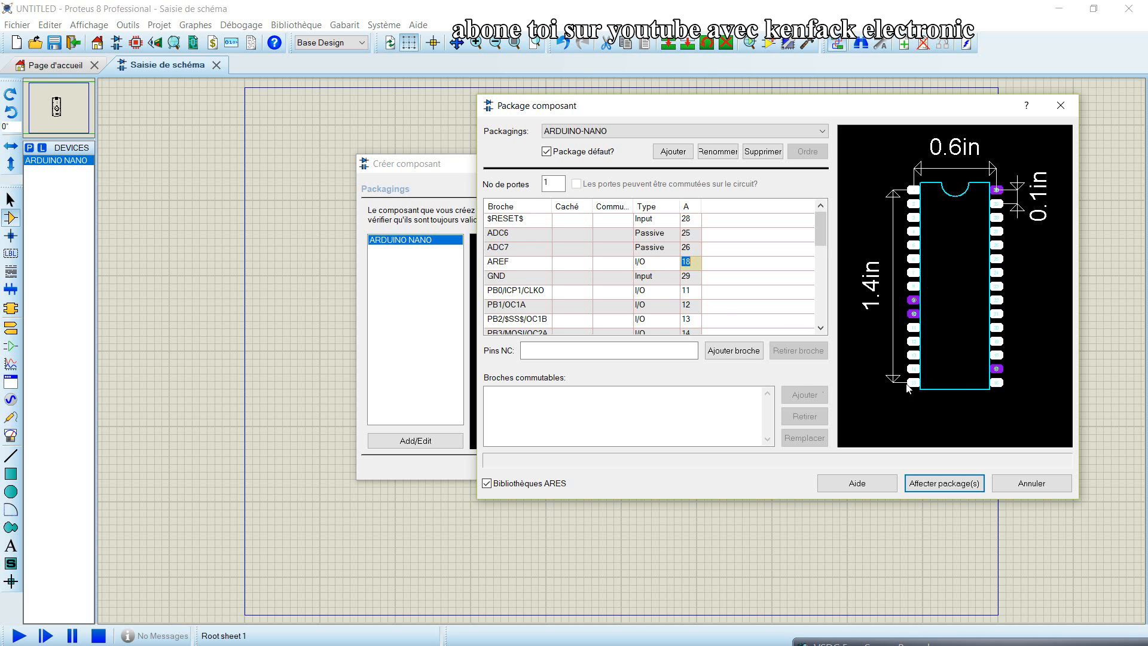
# Step: Review the pad numbers assigned to all pins, from $RESET$ through VCC, in the package pin list
pyautogui.scroll(-6, 614, 288)
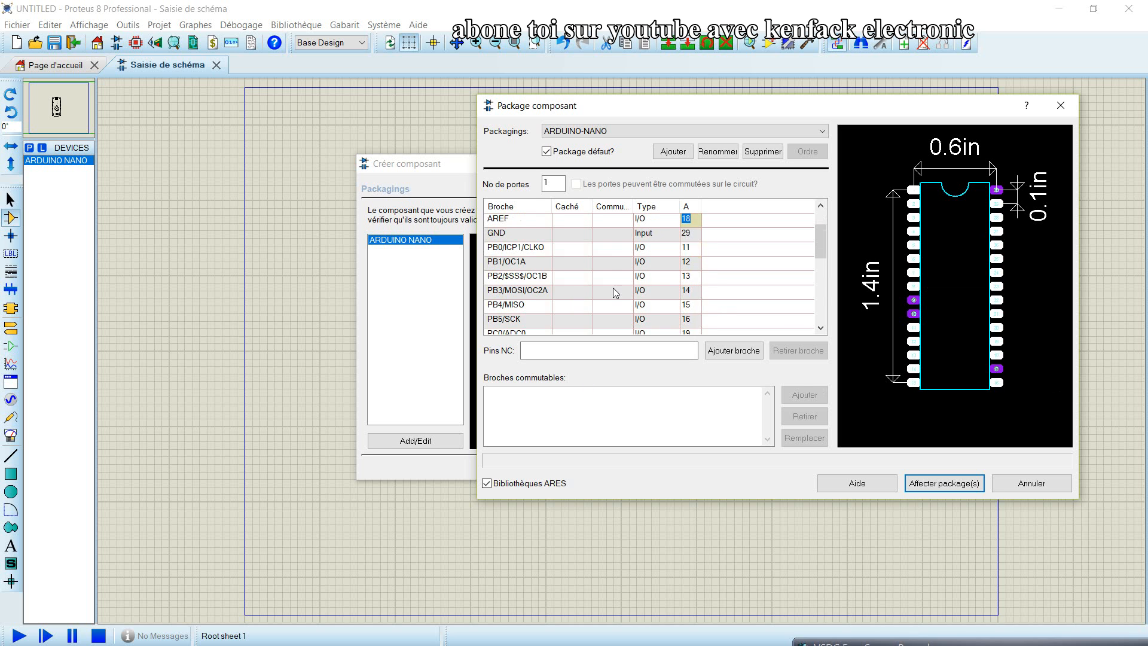
pyautogui.scroll(-1, 615, 282)
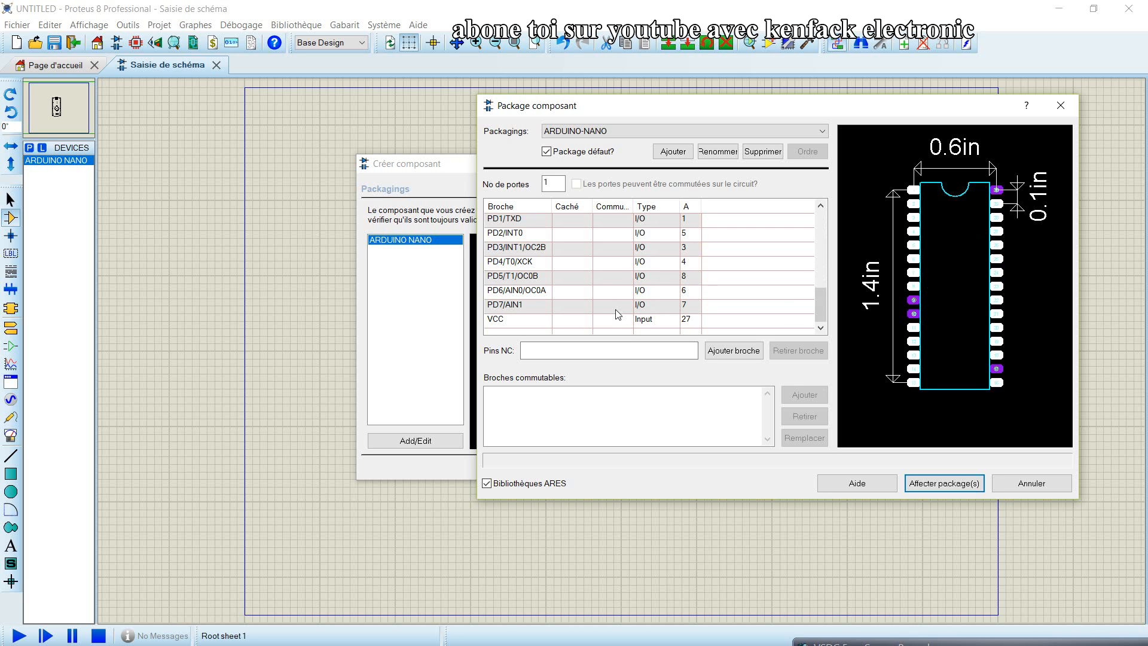
pyautogui.scroll(3, 616, 312)
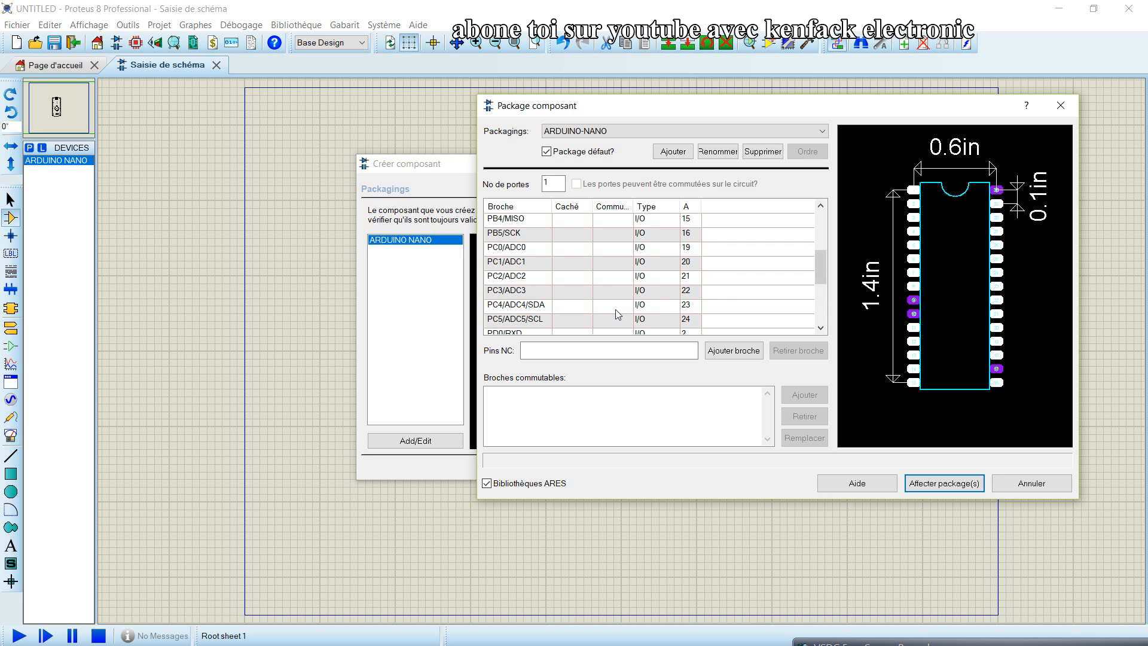
pyautogui.scroll(3, 608, 311)
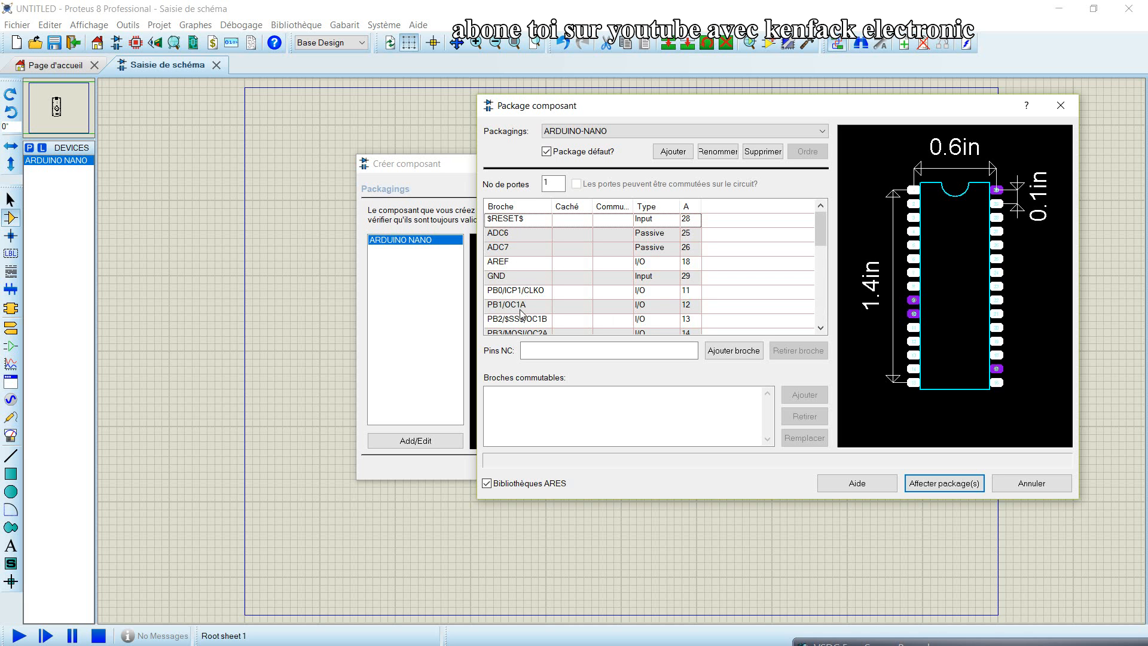
pyautogui.scroll(-1, 521, 312)
pyautogui.scroll(-1, 518, 302)
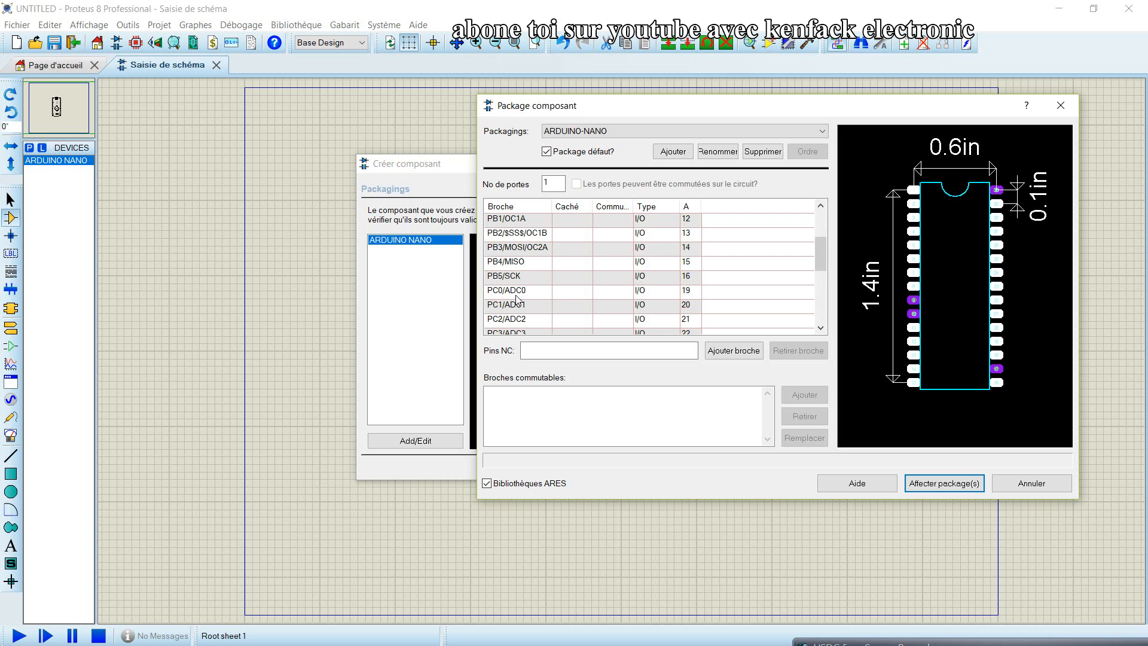
pyautogui.scroll(-2, 518, 293)
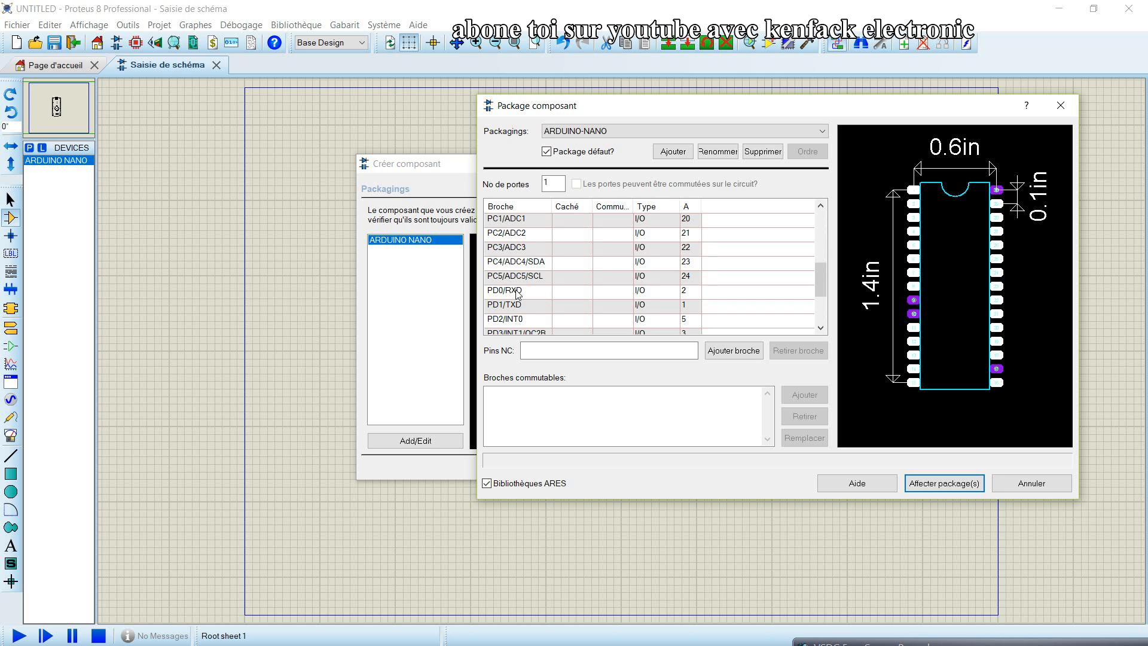
pyautogui.scroll(-2, 516, 297)
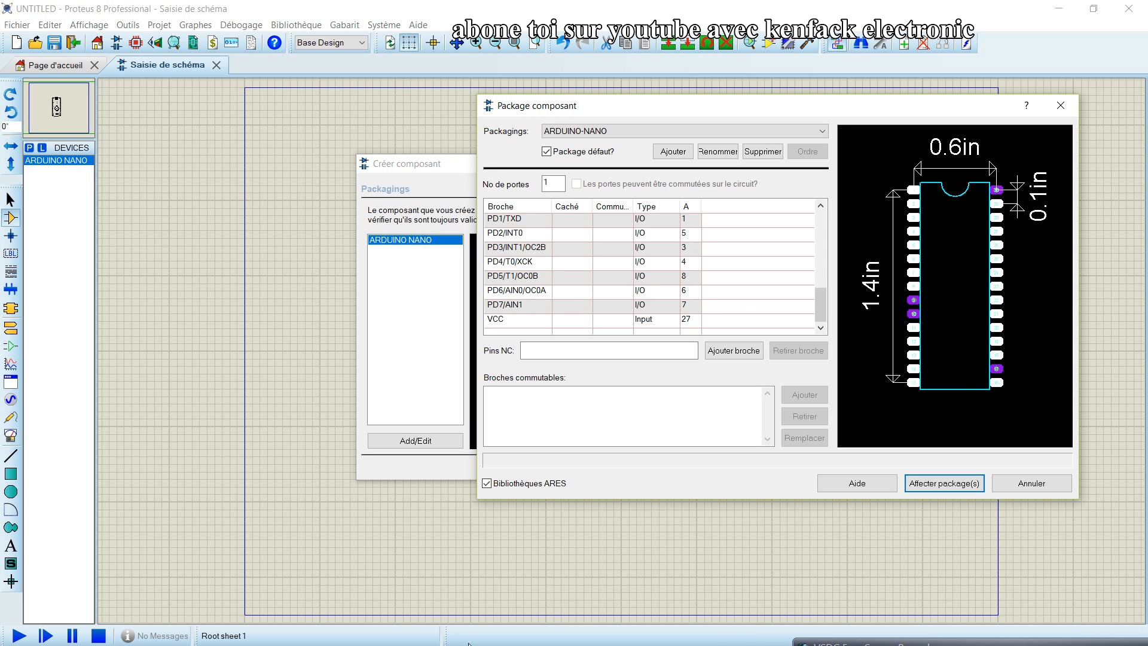
# Step: Compare the Arduino Nano pin connection slide in PowerPoint with the pad numbers in the Proteus package pin list
pyautogui.press('super+Tab')
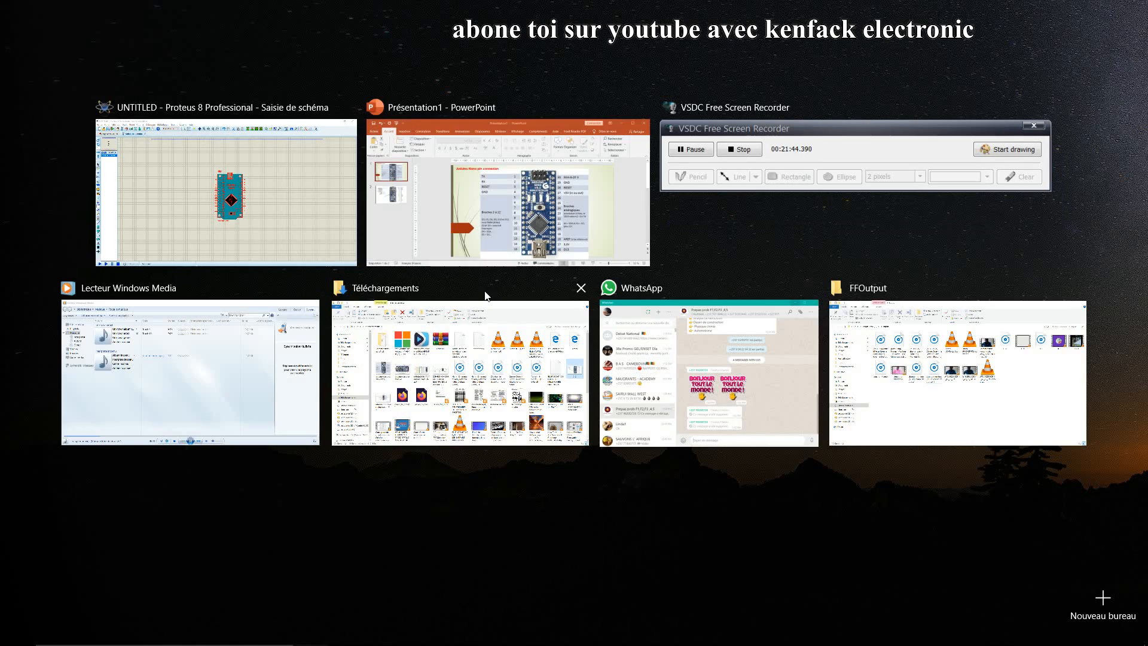
pyautogui.click(491, 220)
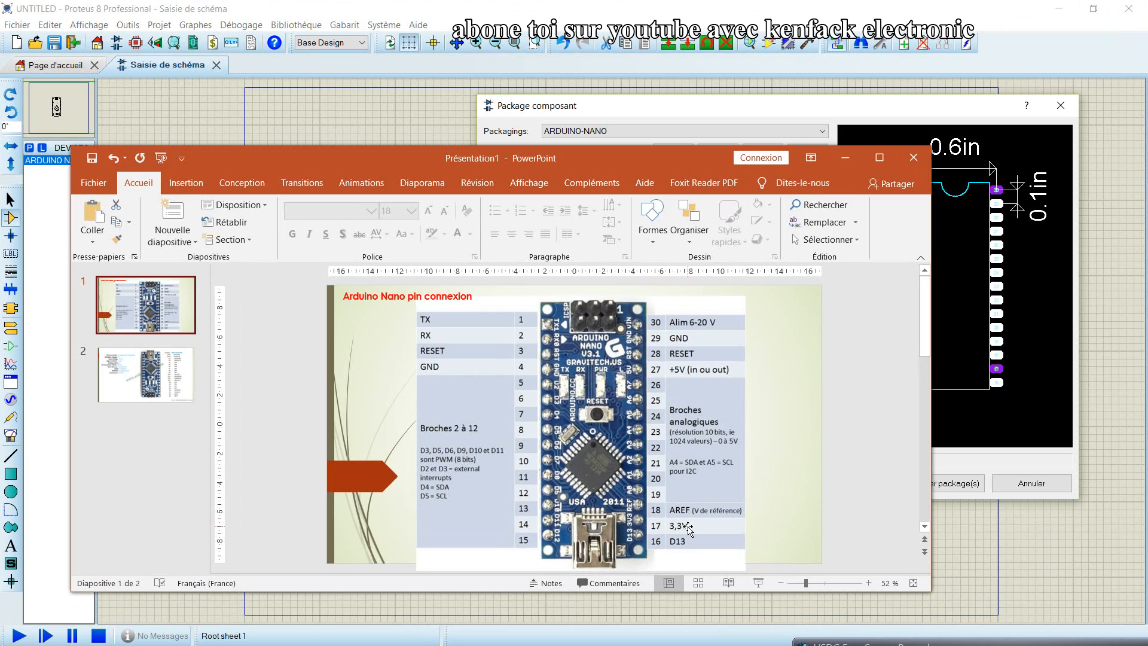
pyautogui.moveTo(644, 160); pyautogui.dragTo(705, 117)
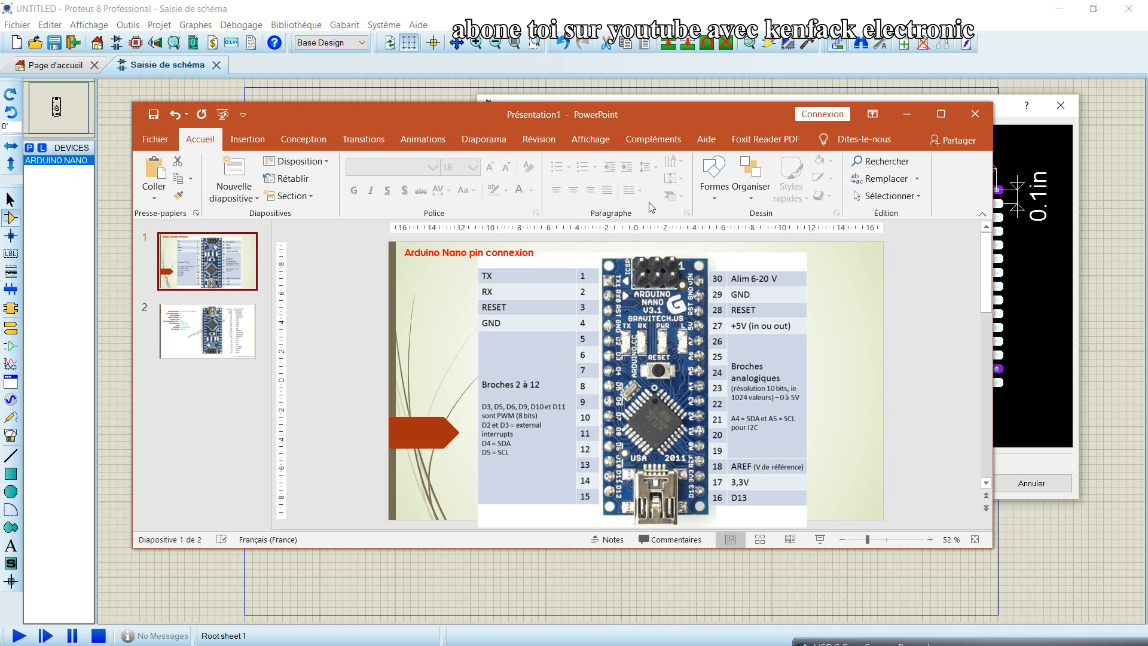
pyautogui.moveTo(669, 110); pyautogui.dragTo(493, 526)
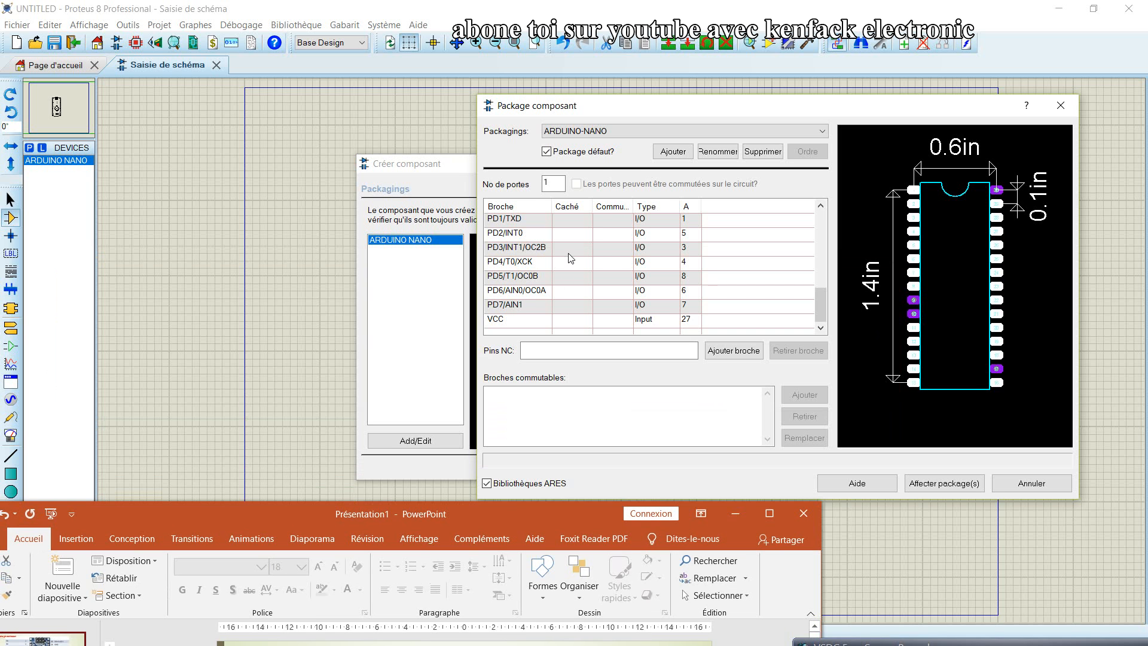
pyautogui.scroll(7, 639, 280)
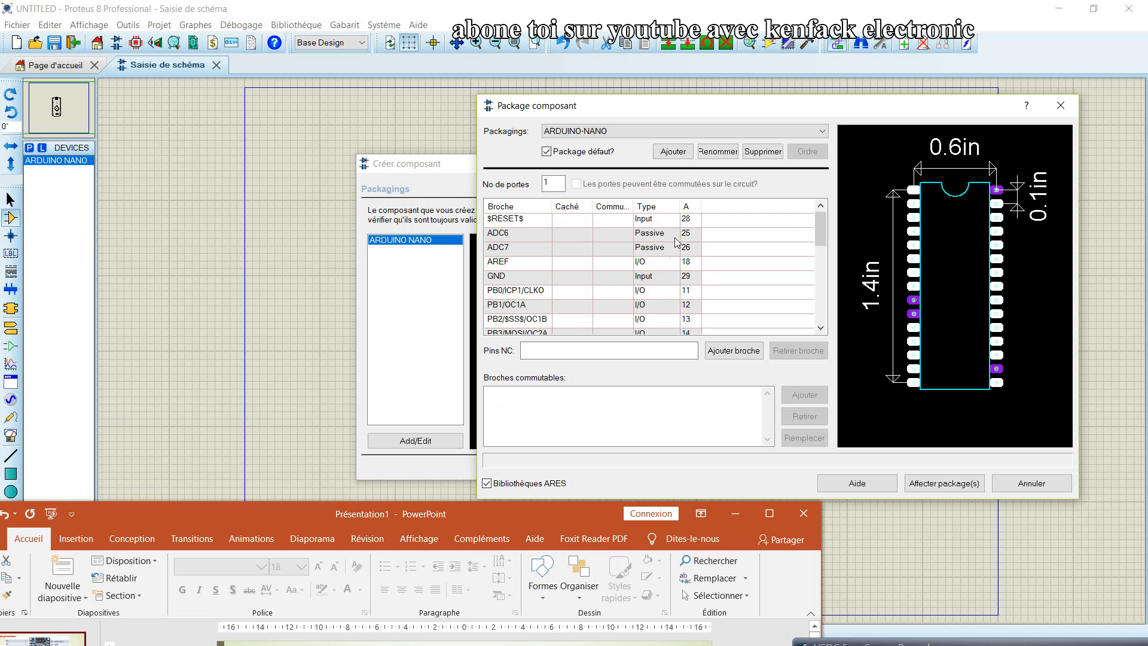
pyautogui.scroll(-6, 687, 269)
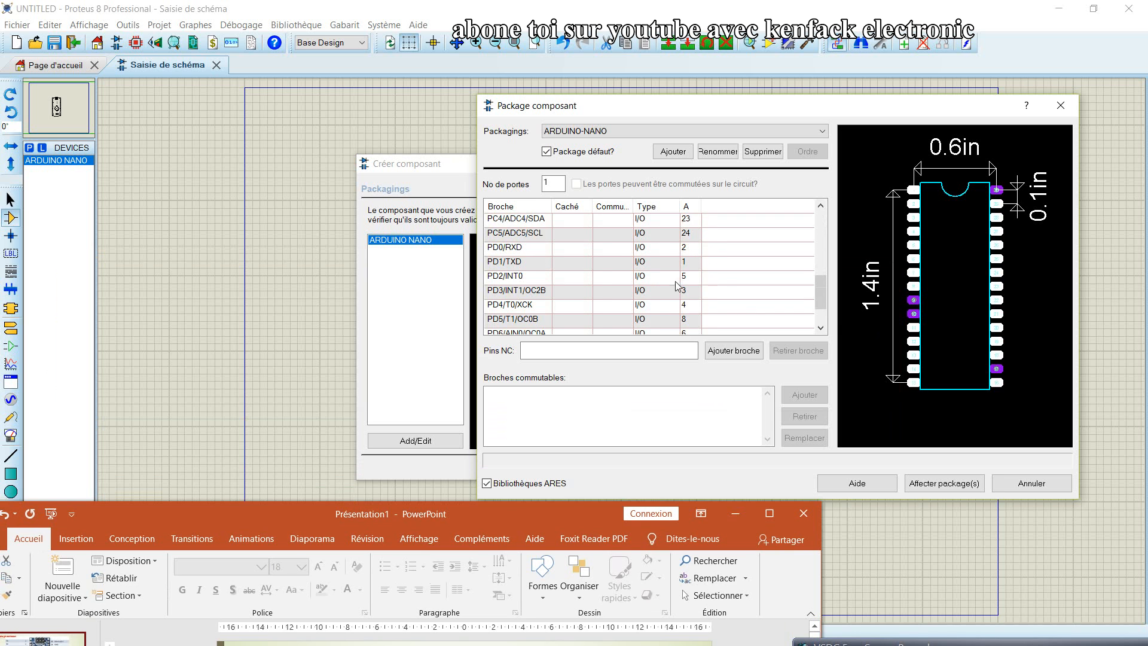
pyautogui.scroll(-1, 679, 282)
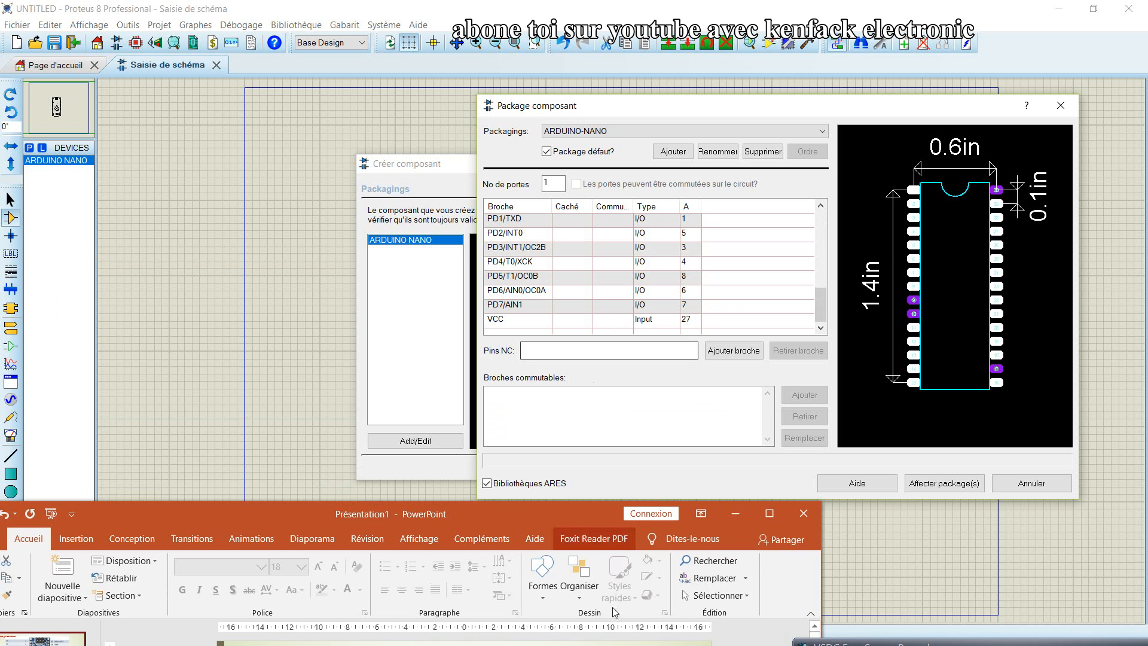
pyautogui.moveTo(537, 522); pyautogui.dragTo(684, 149)
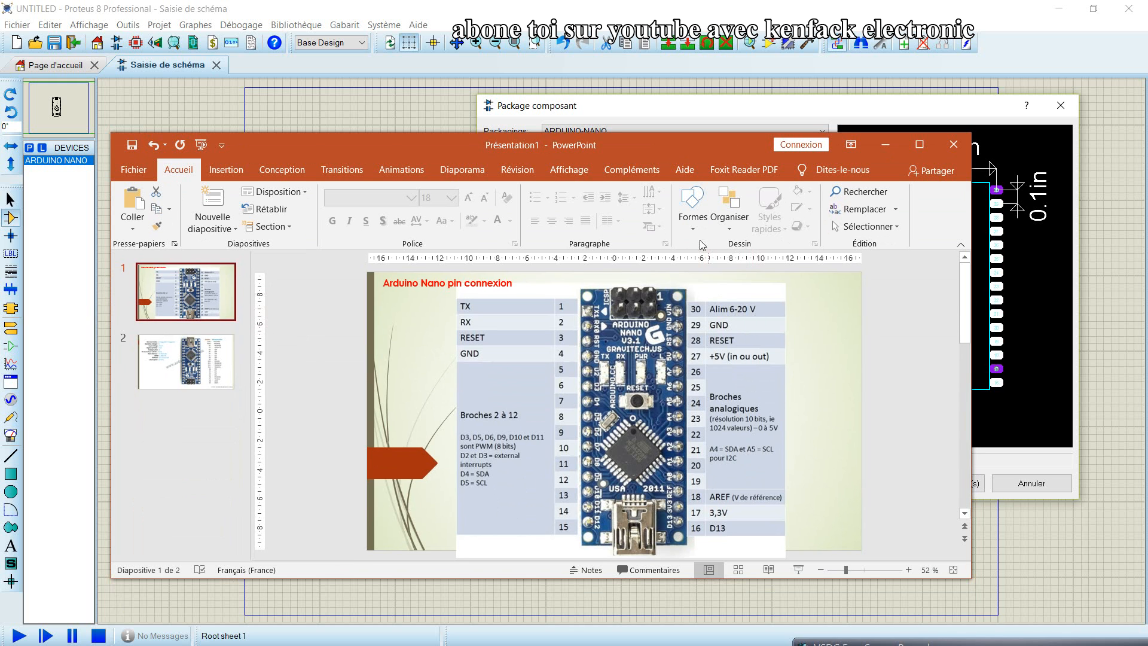
pyautogui.moveTo(665, 146); pyautogui.dragTo(519, 473)
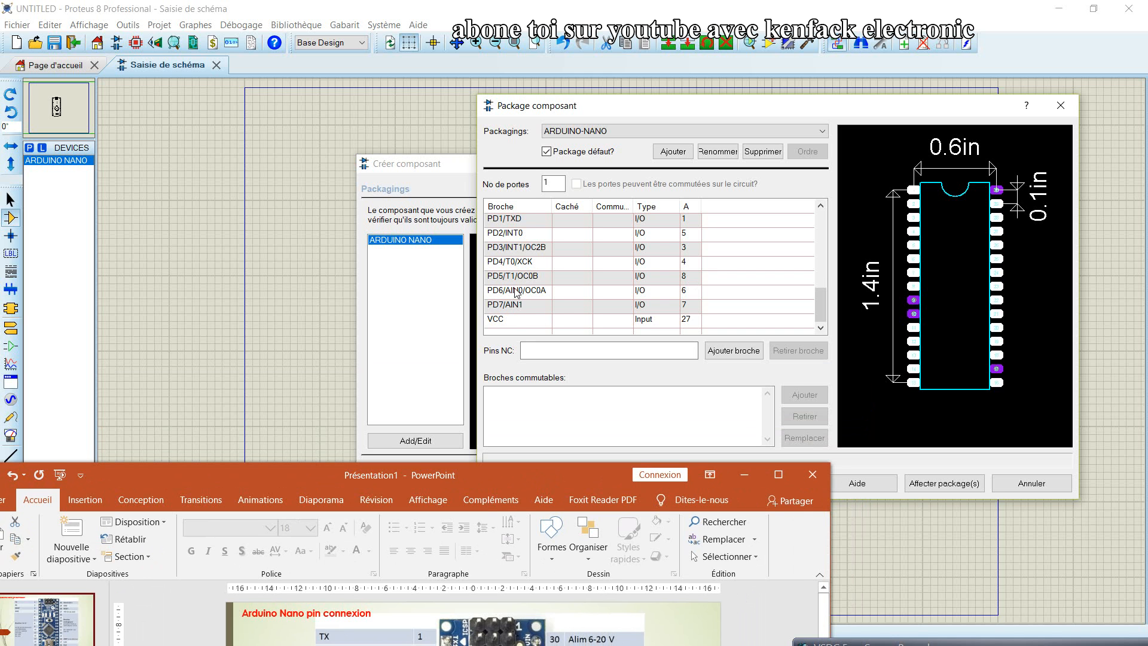
pyautogui.scroll(6, 516, 285)
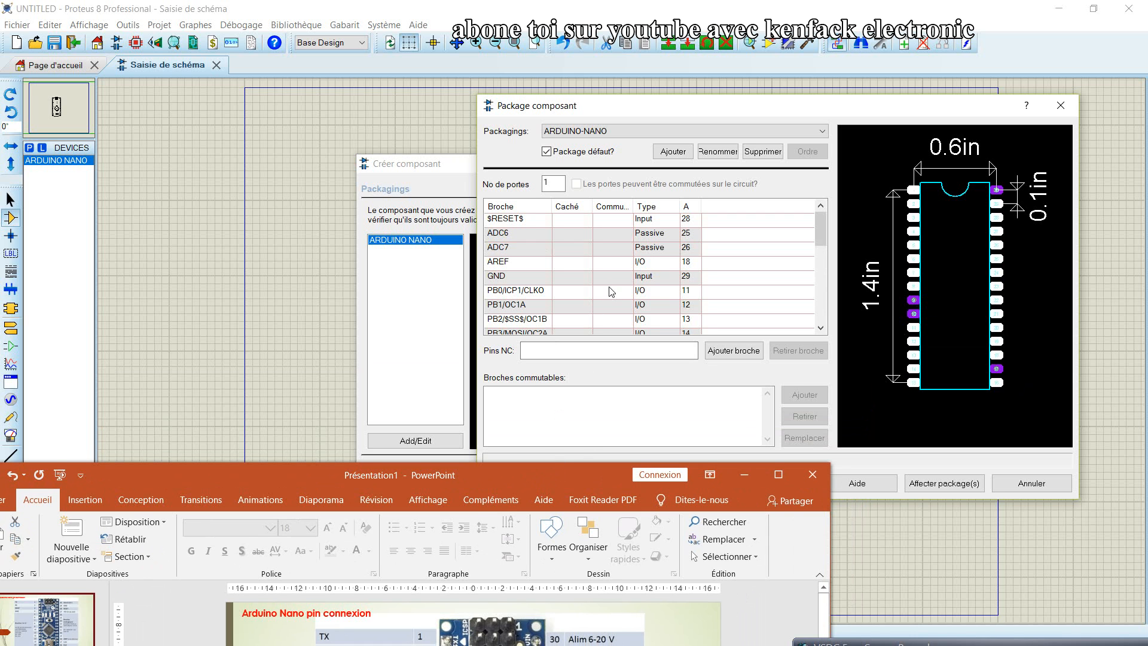
# Step: Recheck the pin list from $RESET$ to VCC, clear PowerPoint out of the way, and assign the ARDUINO-NANO package to the component
pyautogui.scroll(-7, 609, 289)
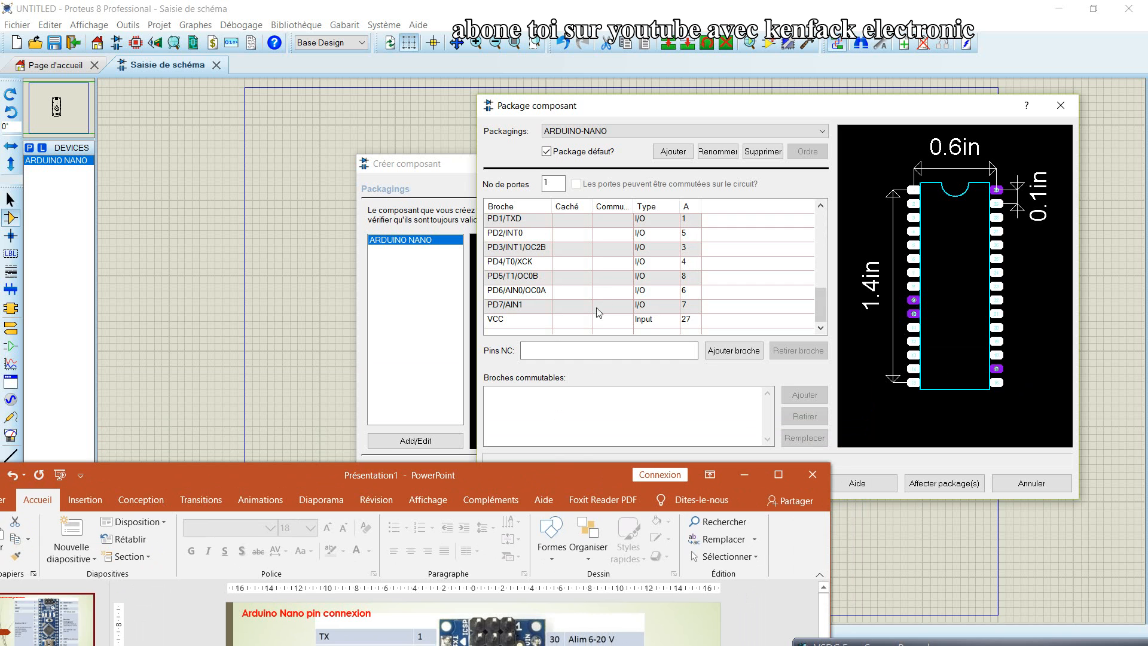
pyautogui.scroll(6, 523, 296)
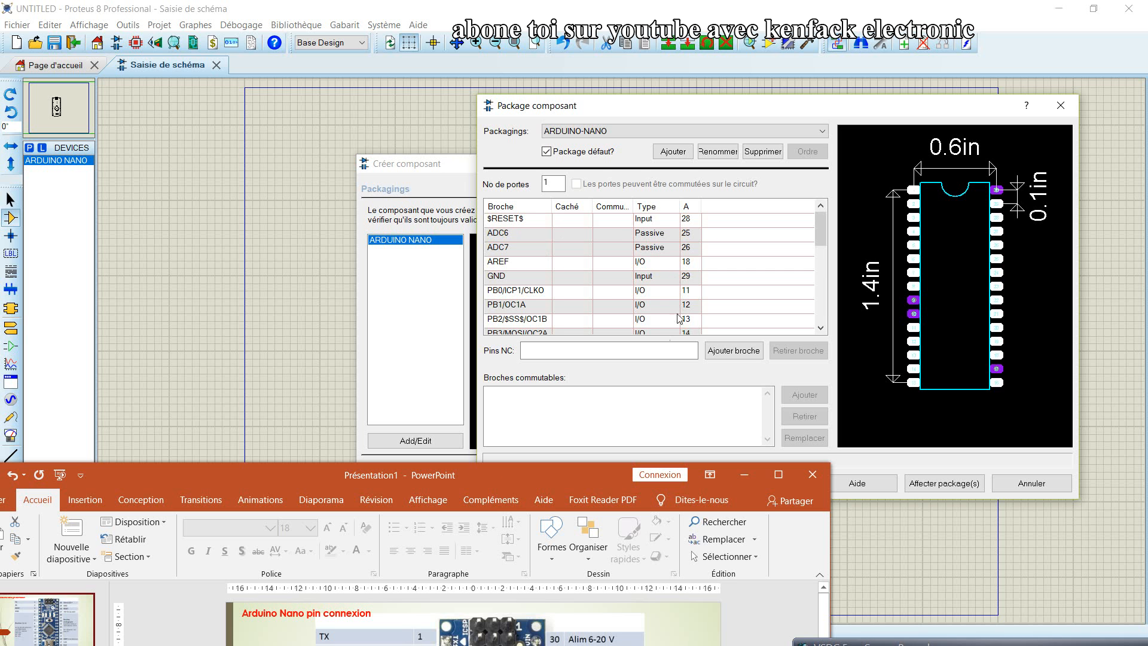
pyautogui.click(552, 474)
pyautogui.moveTo(560, 490); pyautogui.dragTo(625, 644)
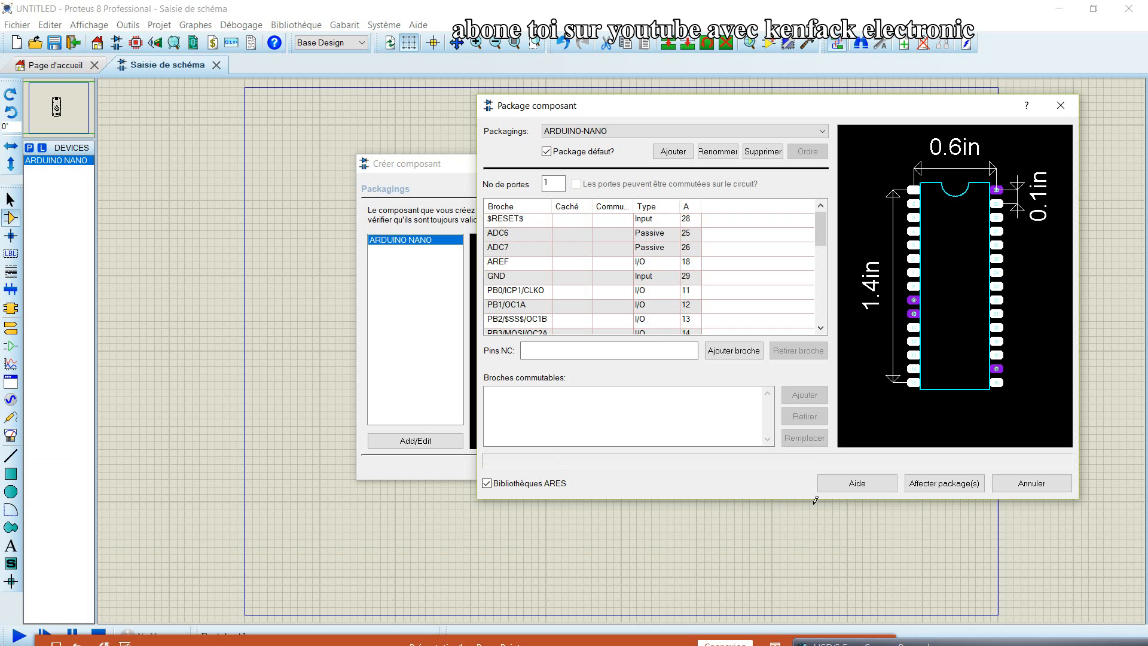
pyautogui.click(929, 488)
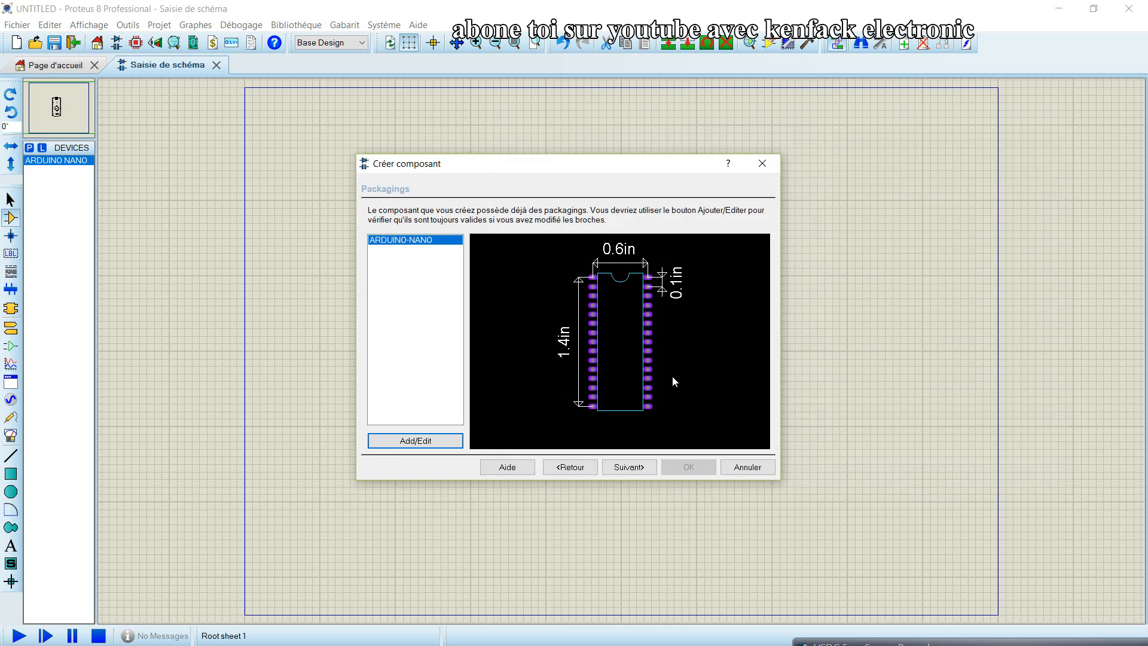
# Step: Keep the existing component properties, enter "arduino nano 23" as the data sheet filename, and finish creating the device with the preset library indexing
pyautogui.click(635, 471)
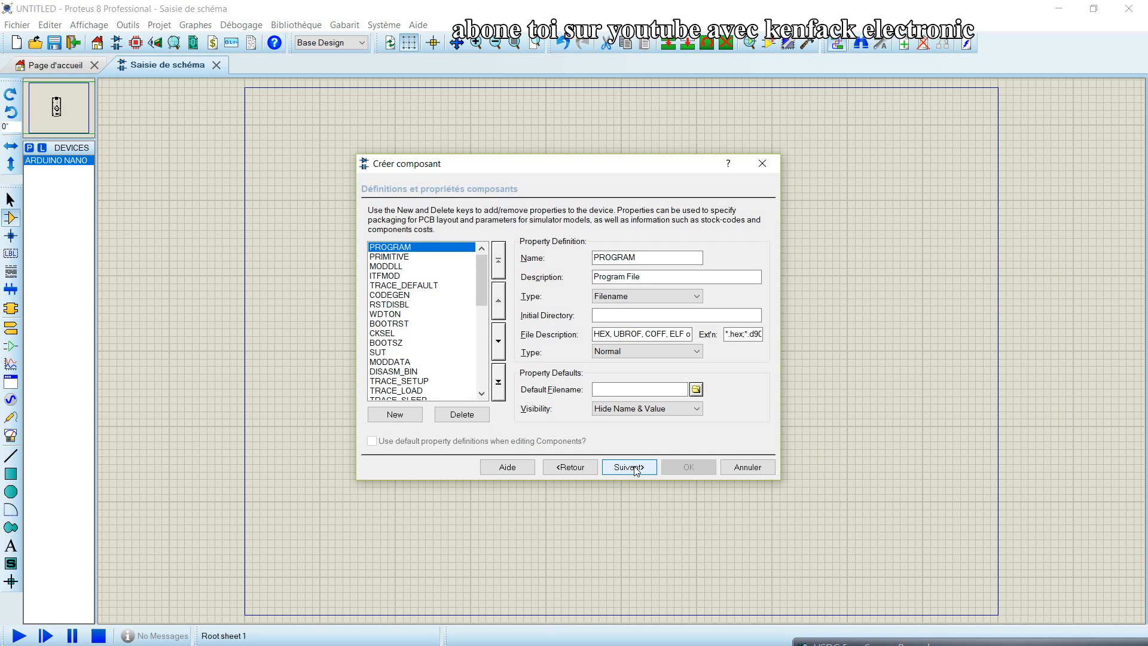
pyautogui.click(636, 470)
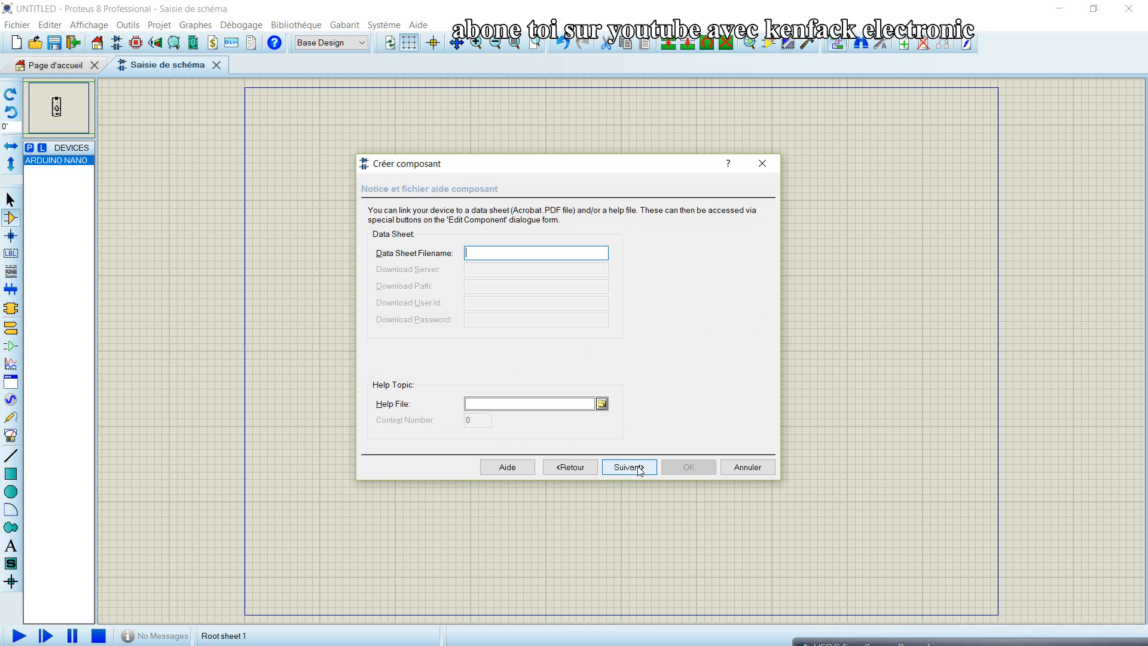
pyautogui.write('ar')
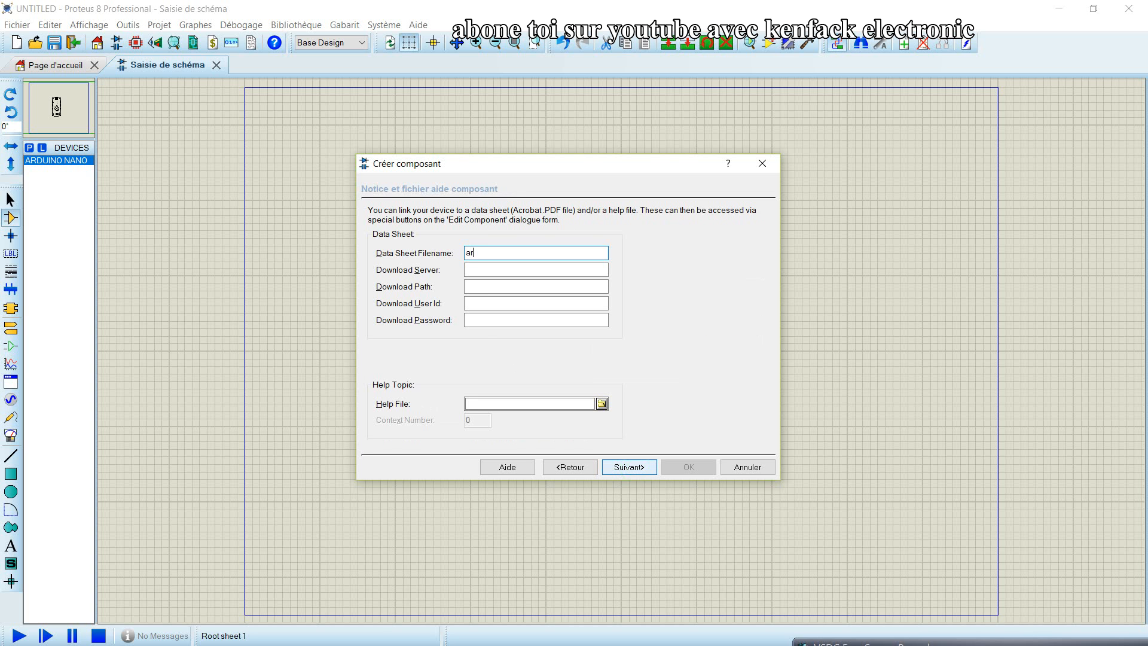
pyautogui.write('duino nano s')
pyautogui.press('BackSpace')
pyautogui.write('2')
pyautogui.write('3')
pyautogui.click(640, 468)
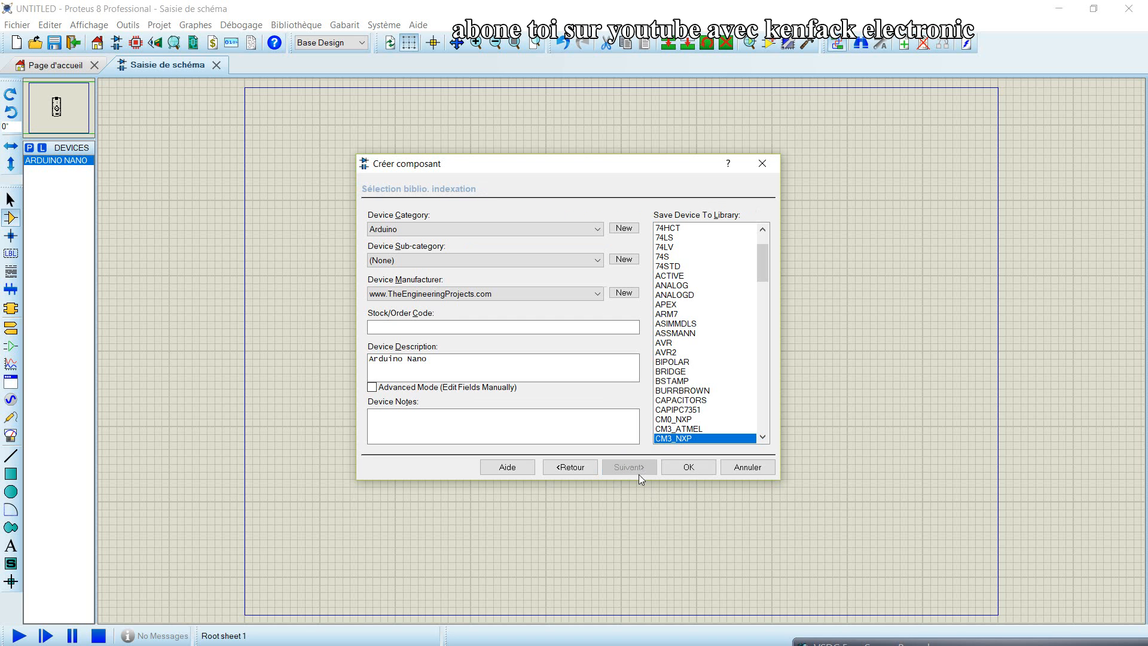
pyautogui.click(688, 468)
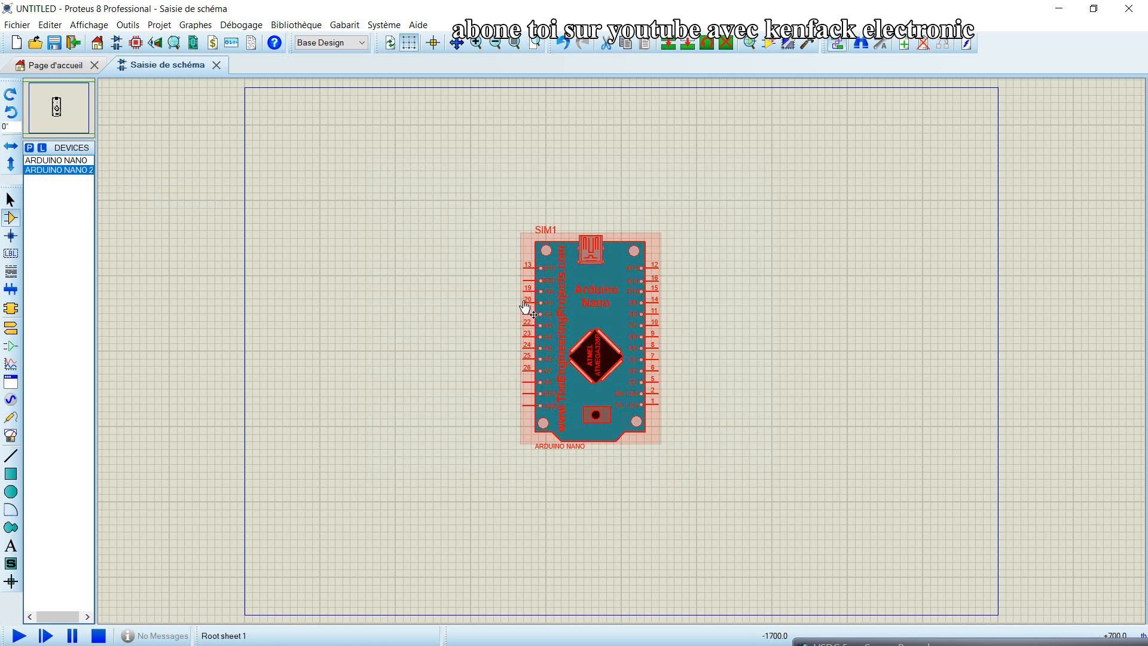
# Step: Inspect the package assignment of the Arduino Nano placed on the schematic, and leave it unmodified
pyautogui.rightClick(596, 293)
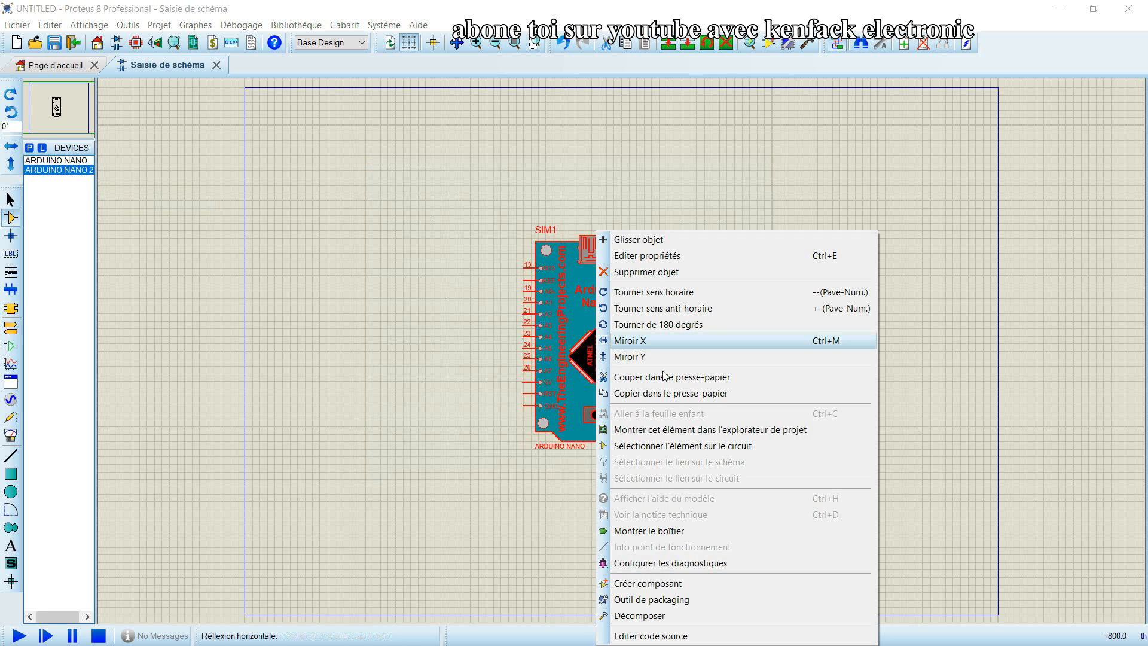
pyautogui.click(663, 599)
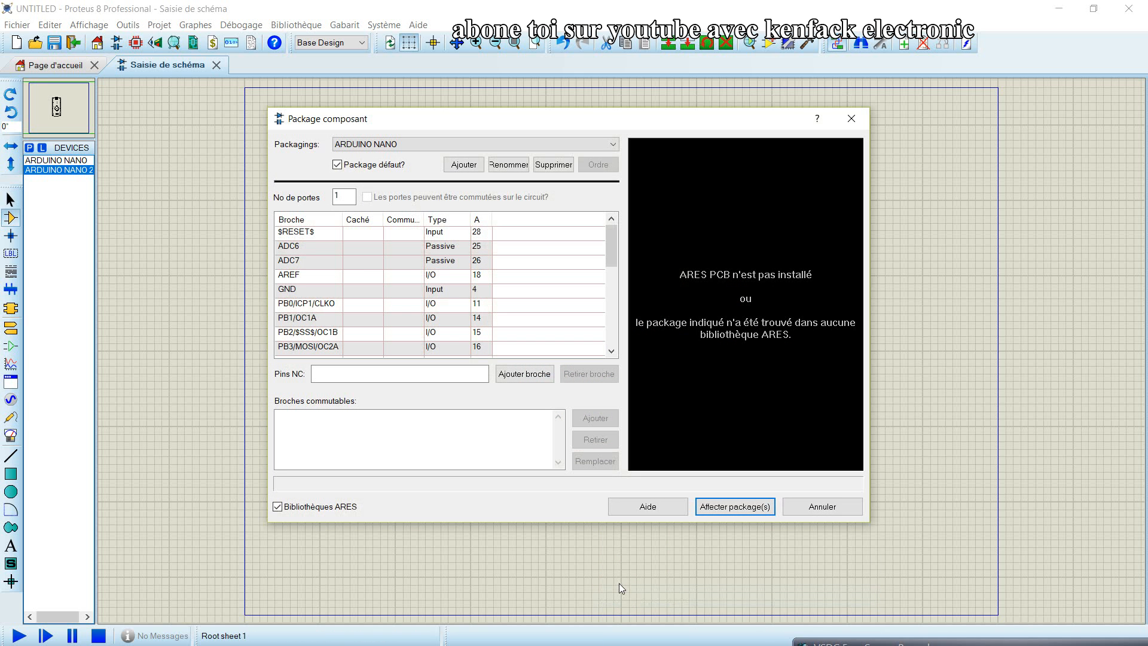
pyautogui.click(852, 119)
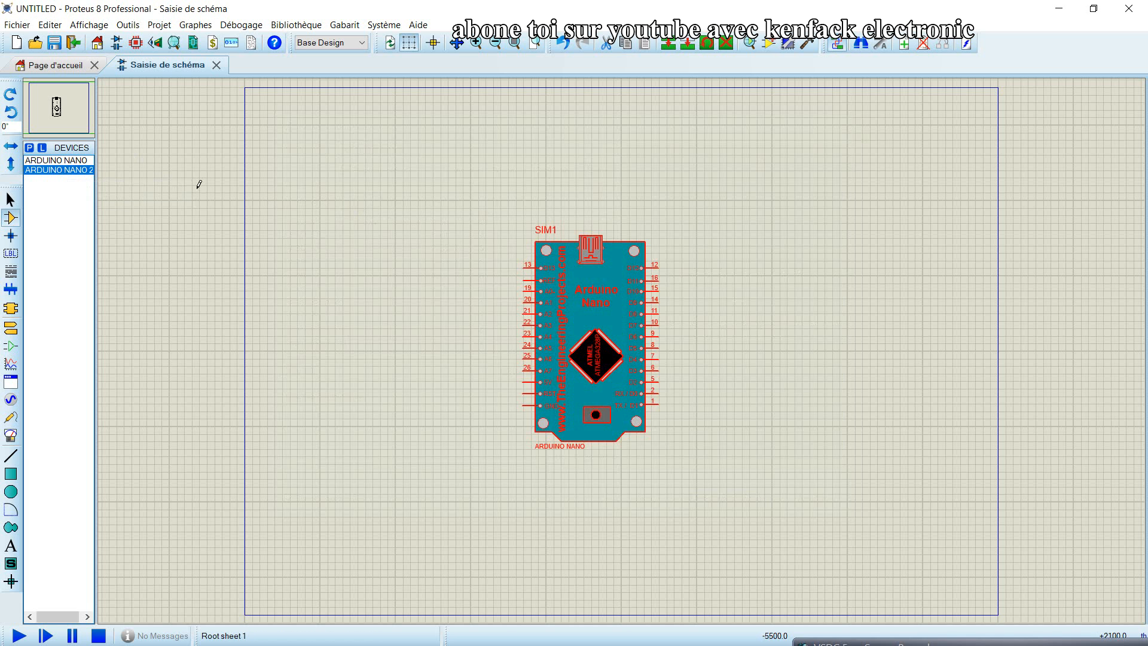
# Step: Purge the unused components from the device list, including ARDUINO NANO 2
pyautogui.rightClick(66, 174)
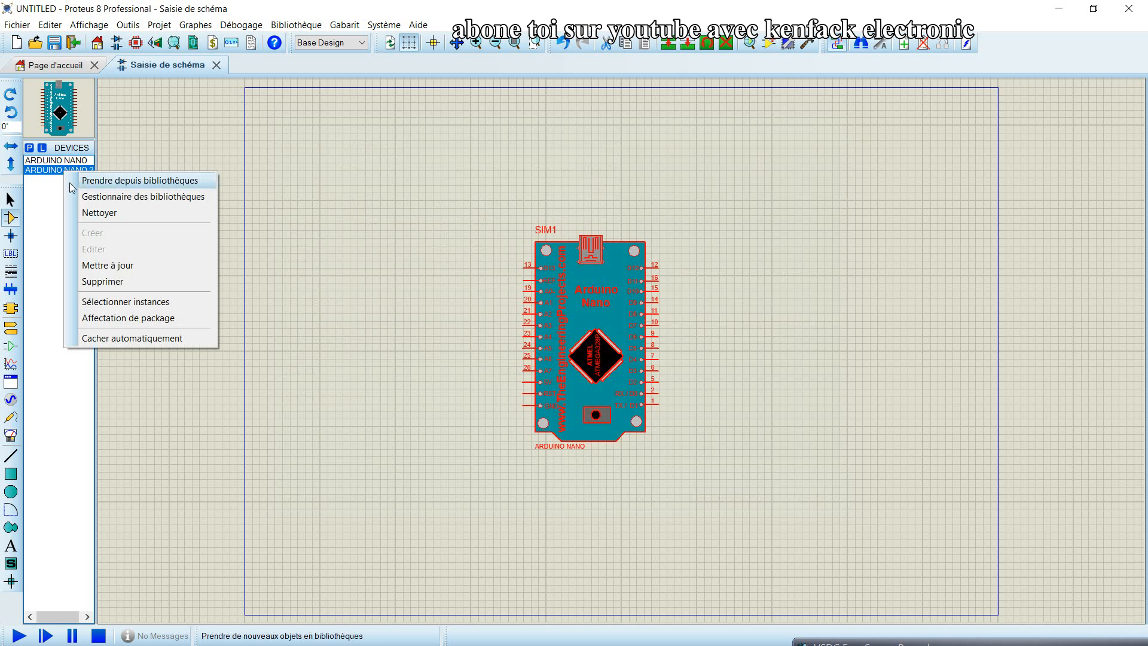
pyautogui.click(90, 213)
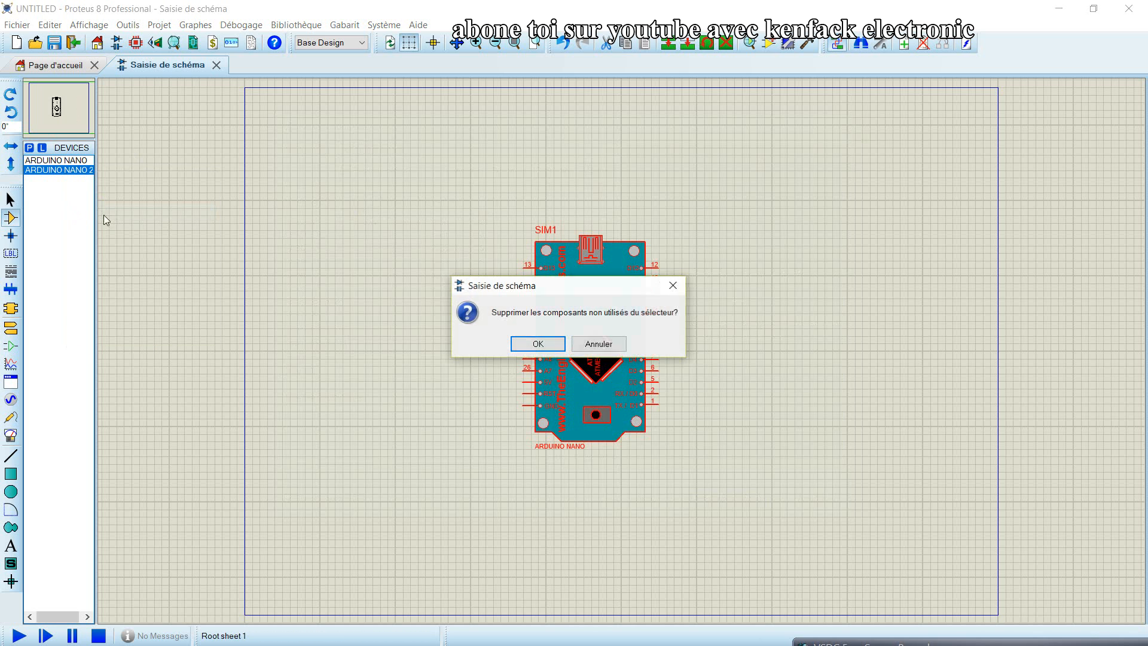
pyautogui.click(527, 345)
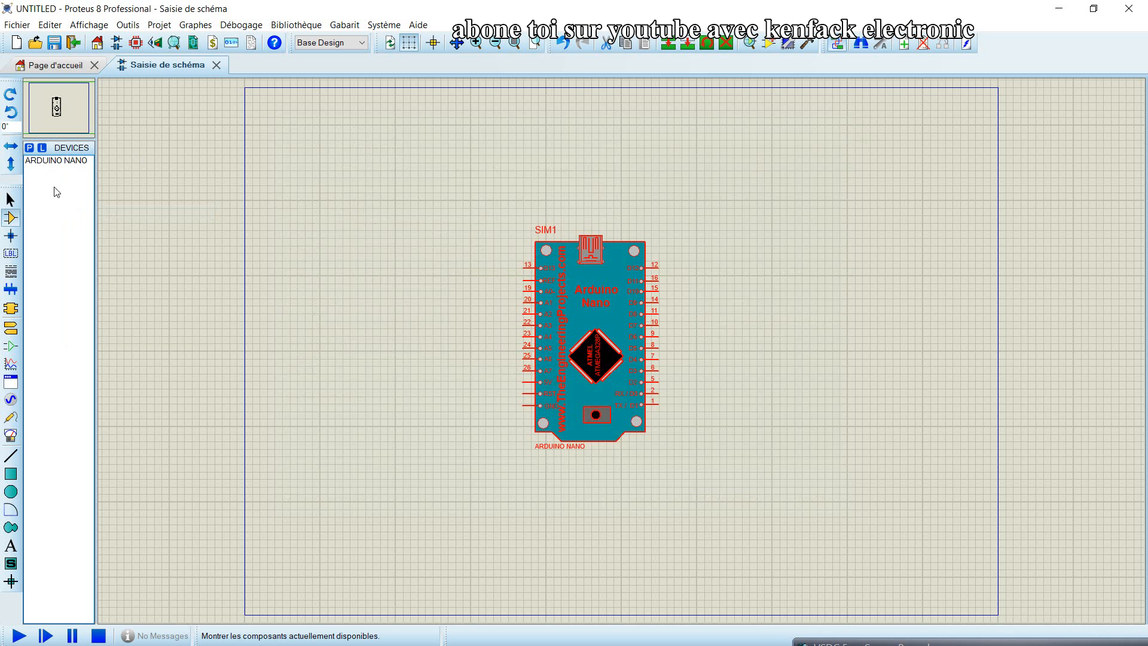
# Step: Try to delete ARDUINO NANO from the device list, and purge the unused components once more
pyautogui.rightClick(54, 161)
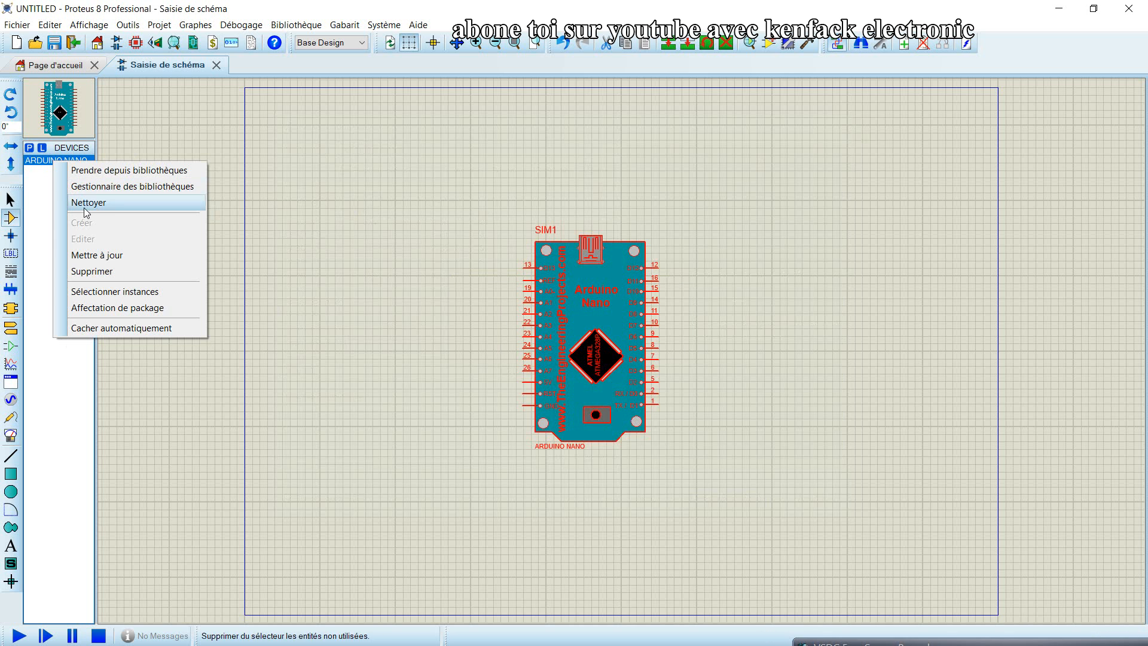
pyautogui.click(95, 273)
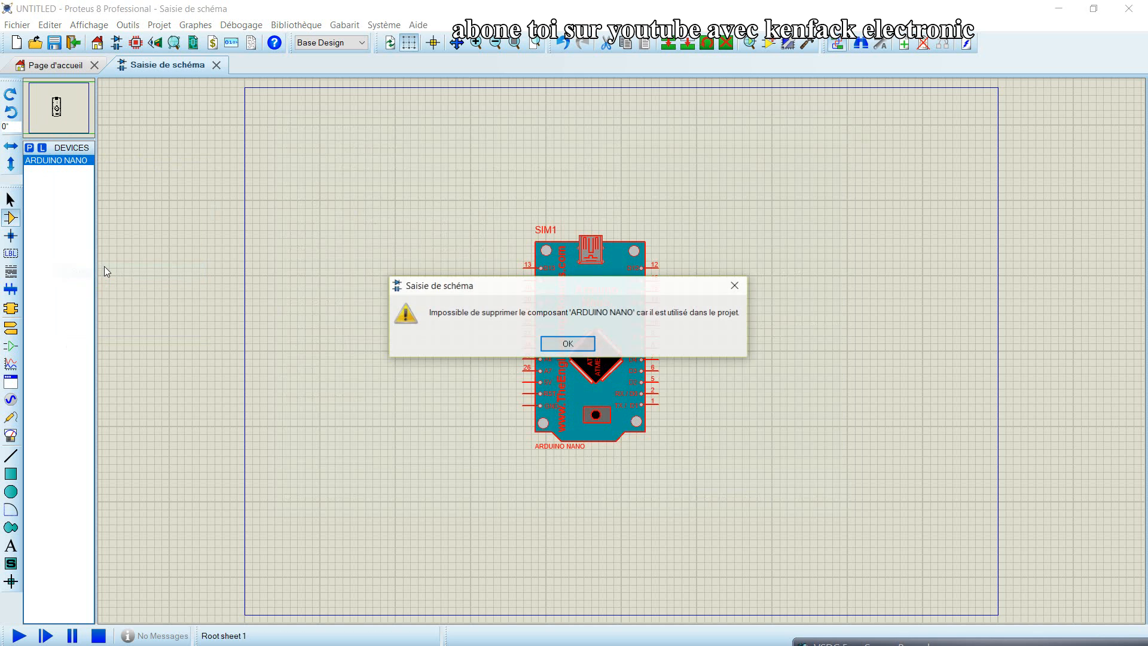
pyautogui.click(735, 286)
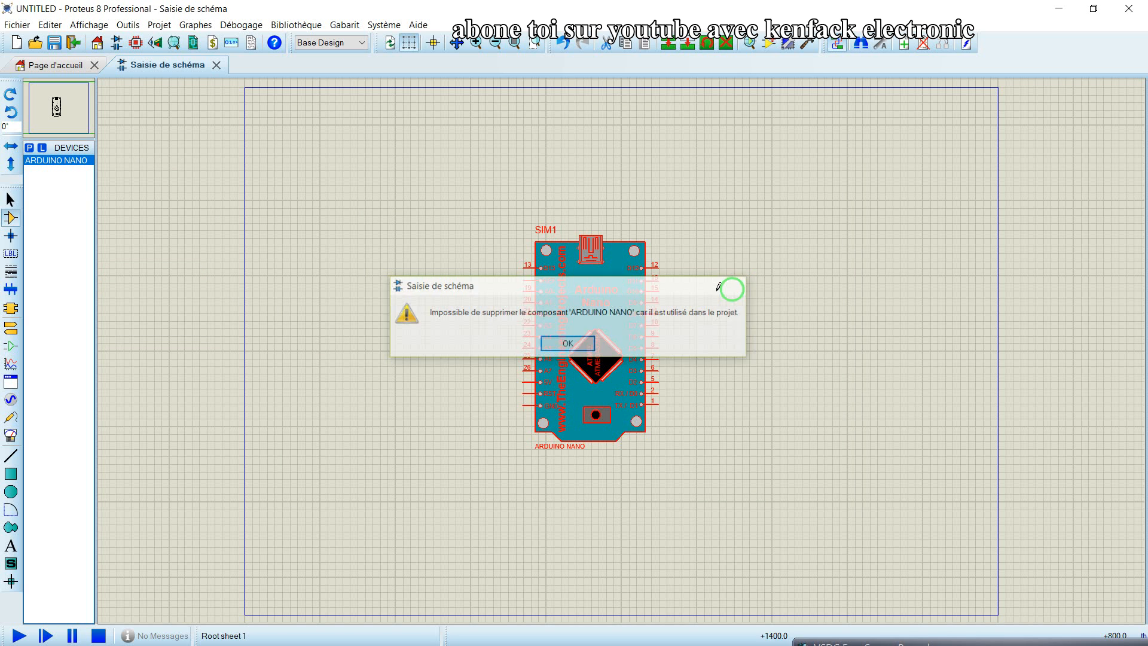
pyautogui.rightClick(59, 159)
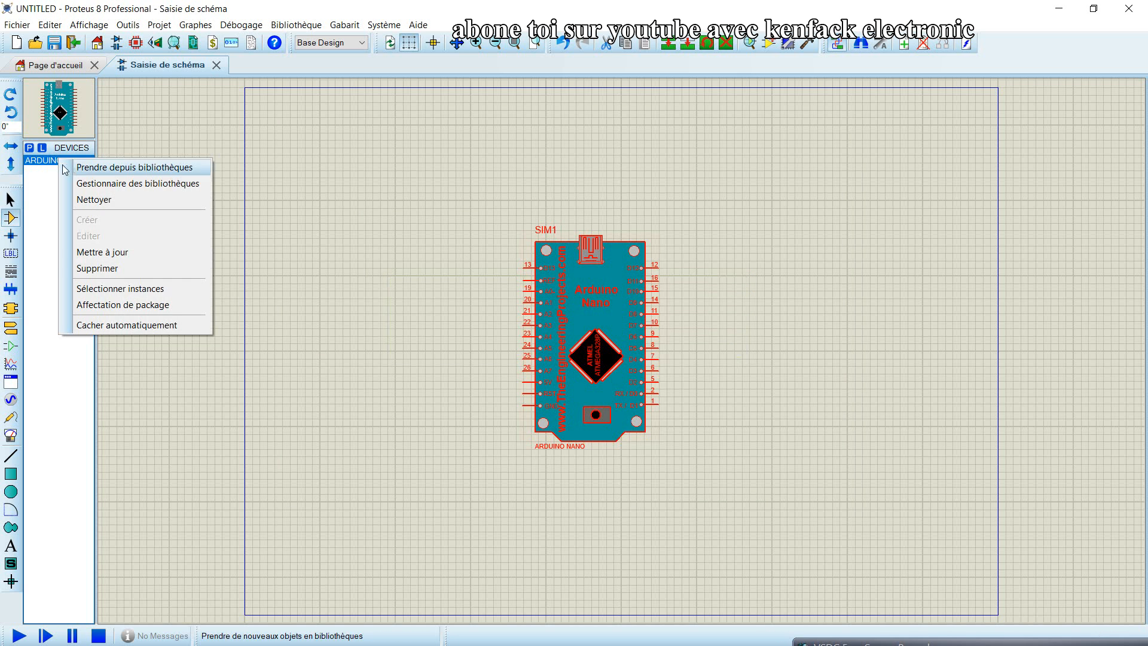
pyautogui.click(94, 199)
pyautogui.click(537, 344)
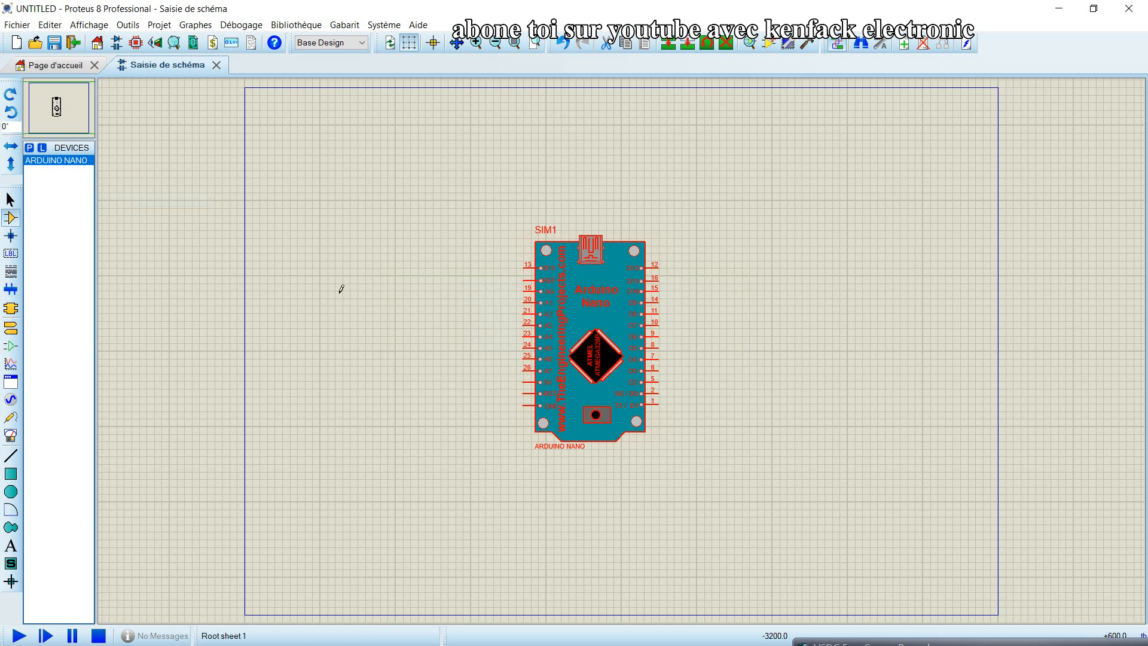